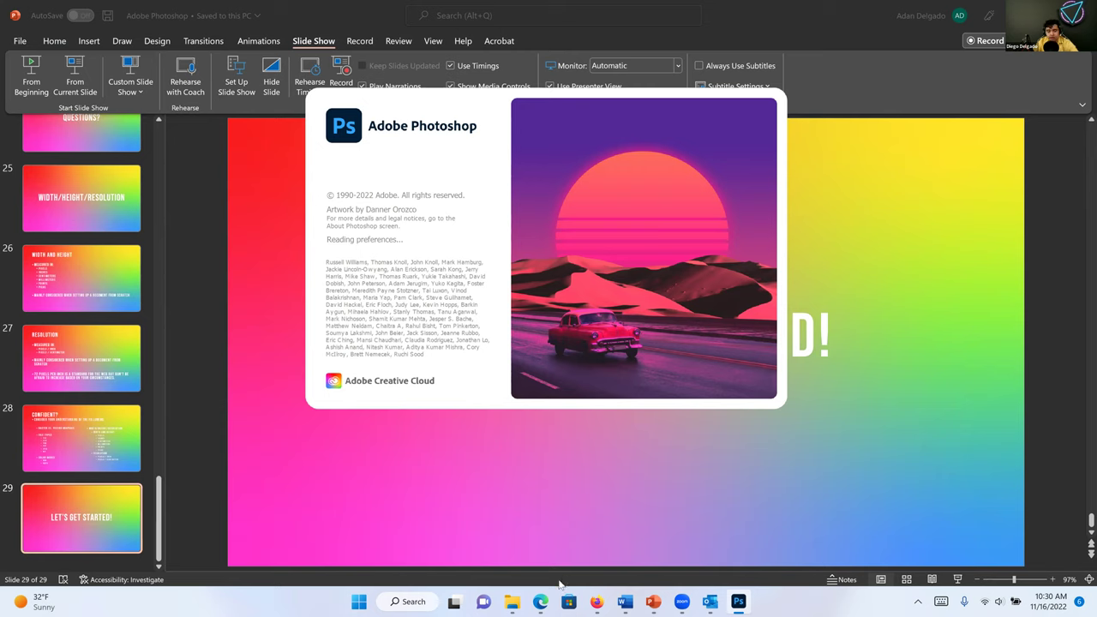
Switch to Firefox and copy the sharing link of the "Photoshop Resources and Information" Google Docs document
mouse_move(595, 600)
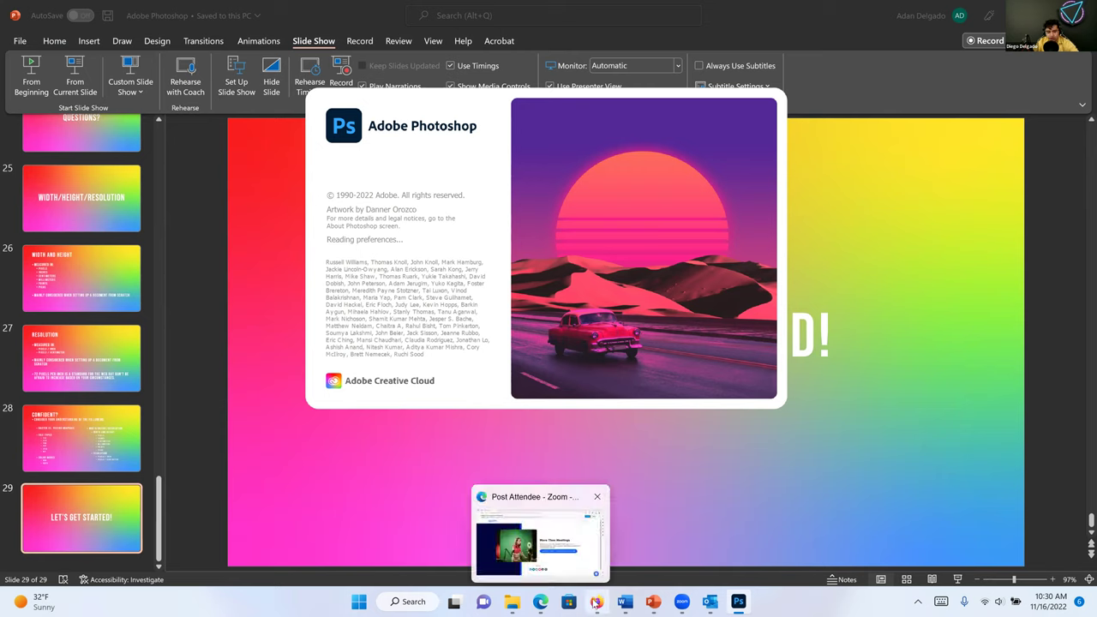
click(598, 570)
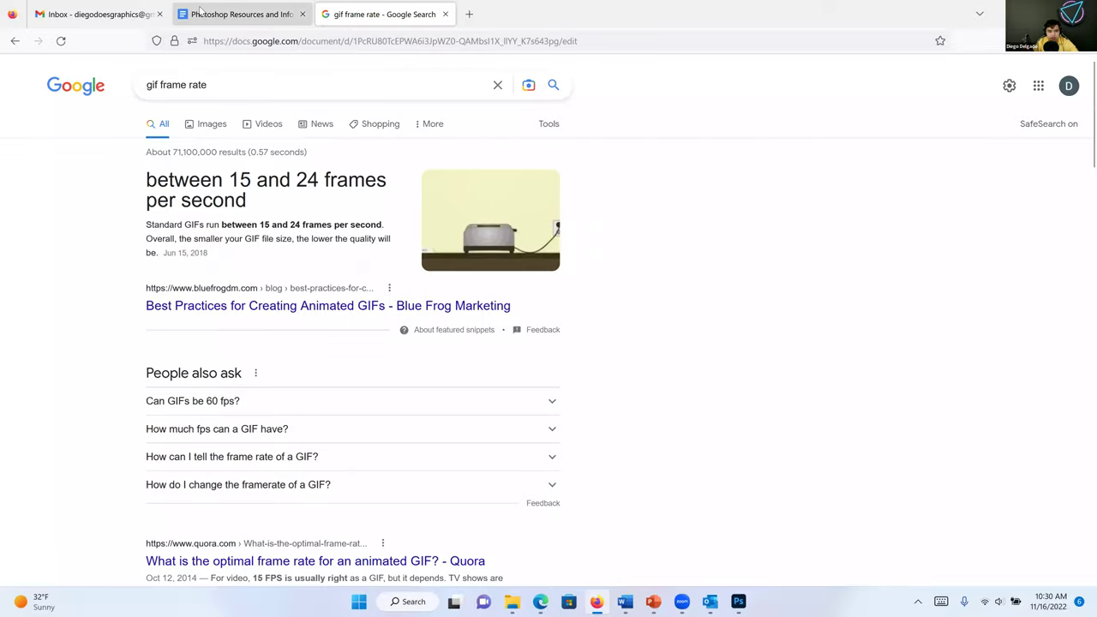
click(199, 9)
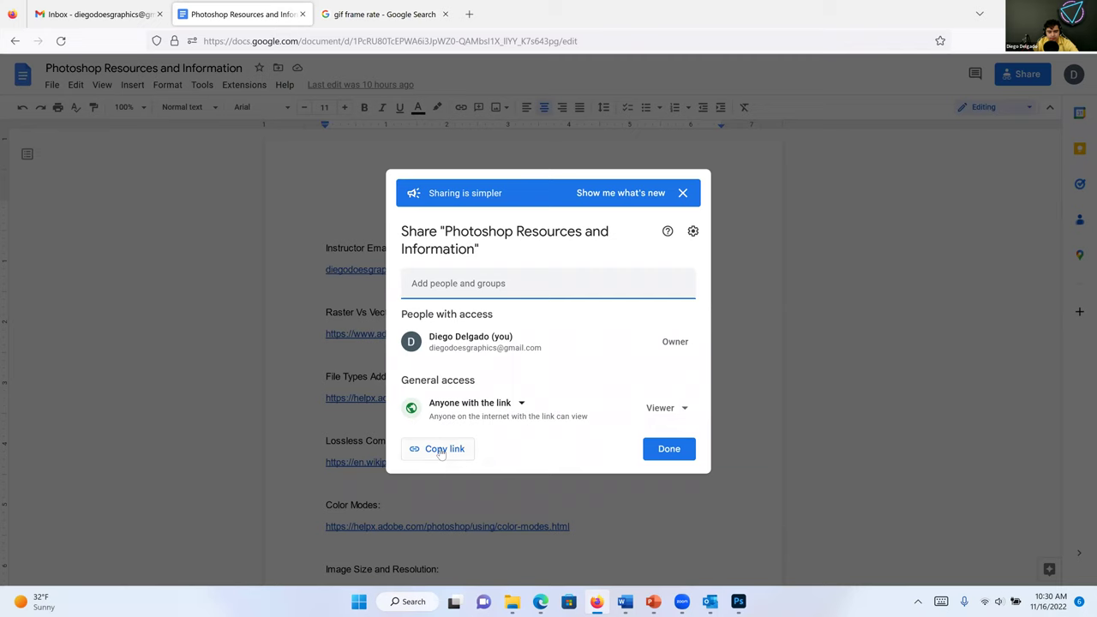
click(441, 450)
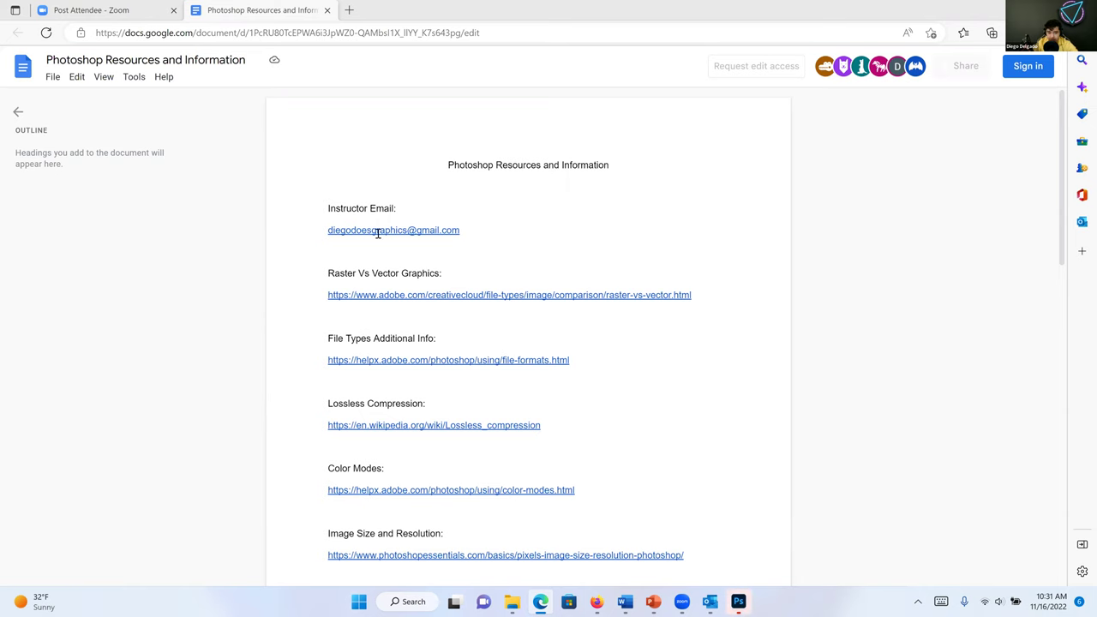
Review the resource links and the Photoshop Lesson Files list in the shared document
scroll(394, 274, down, 1)
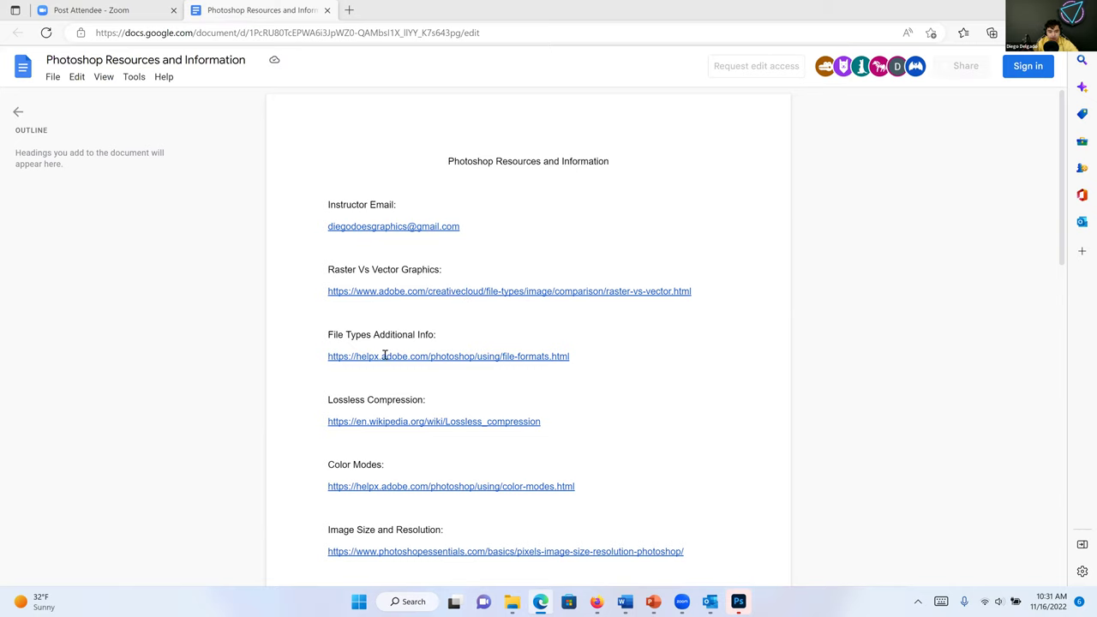
scroll(403, 385, down, 10)
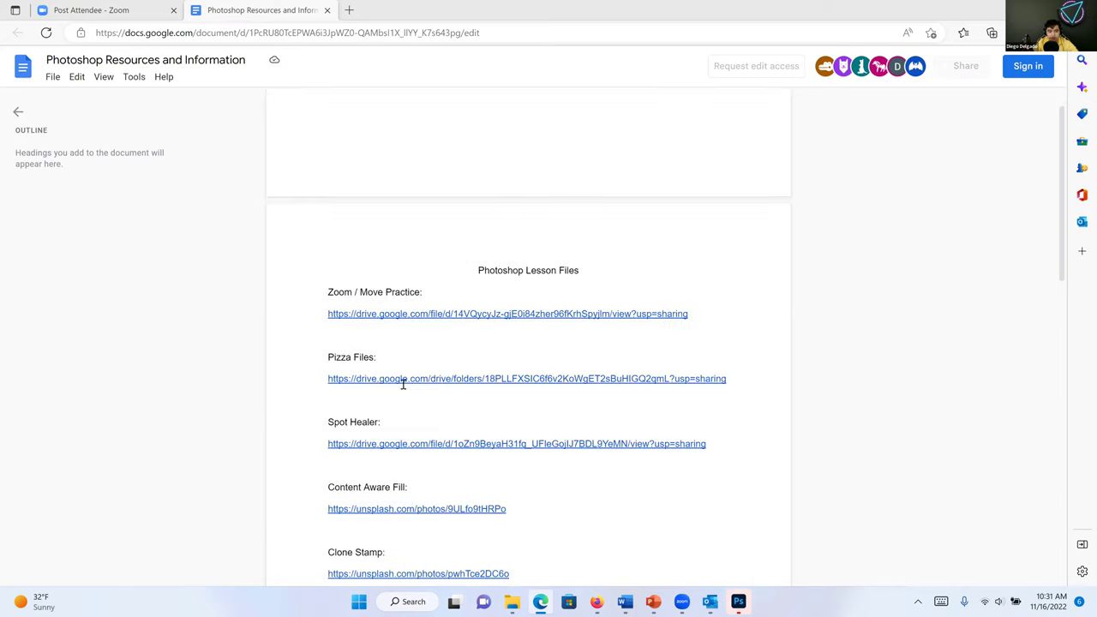
scroll(560, 311, up, 3)
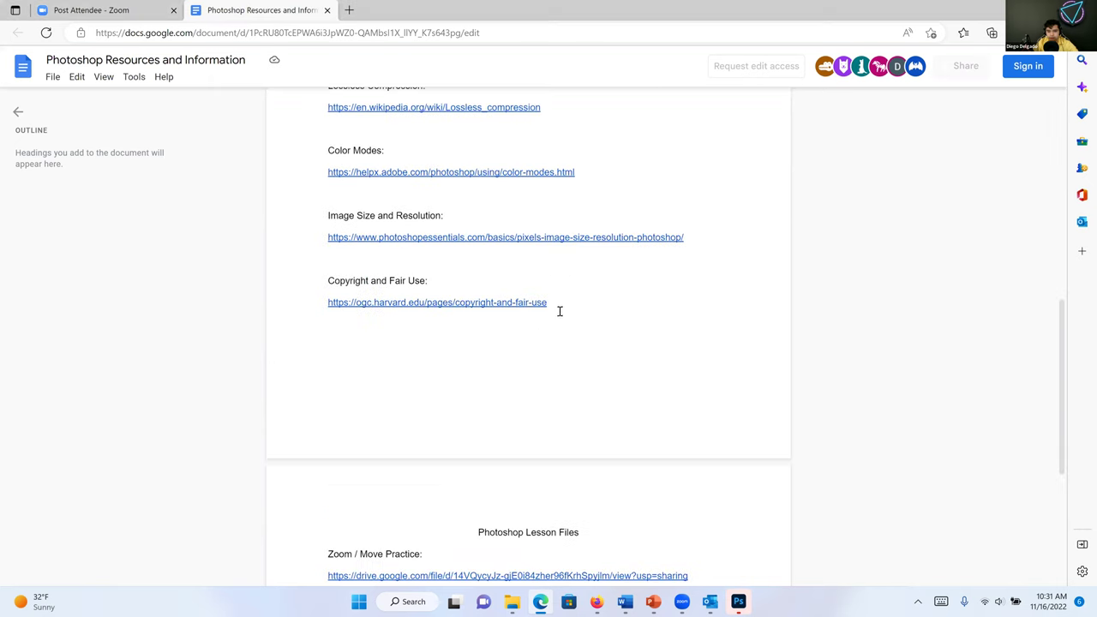
scroll(527, 328, up, 4)
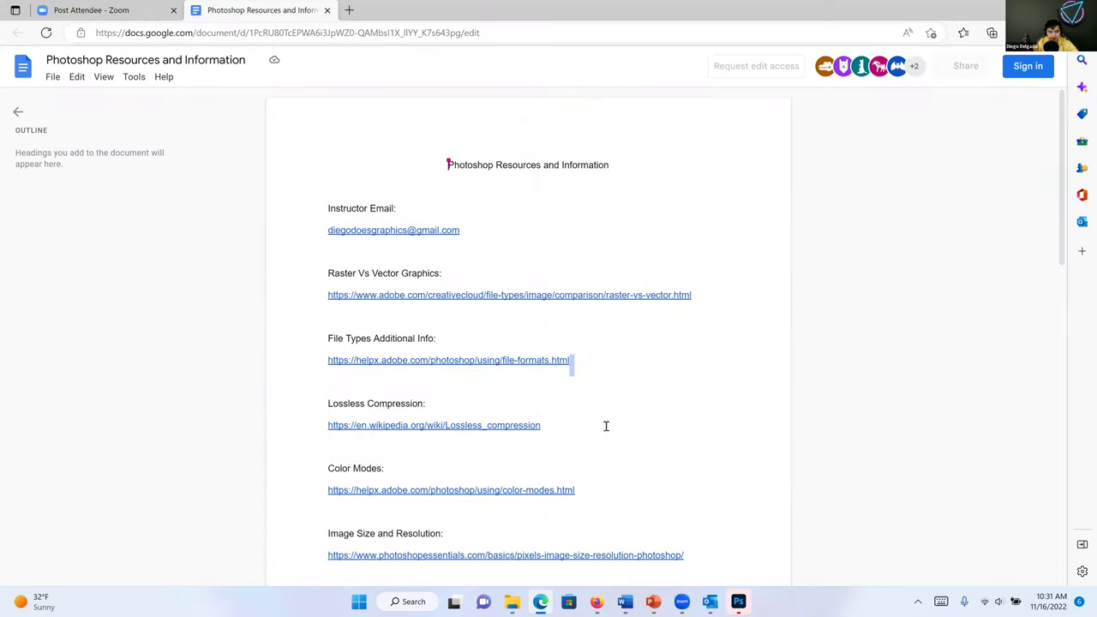
scroll(475, 340, down, 3)
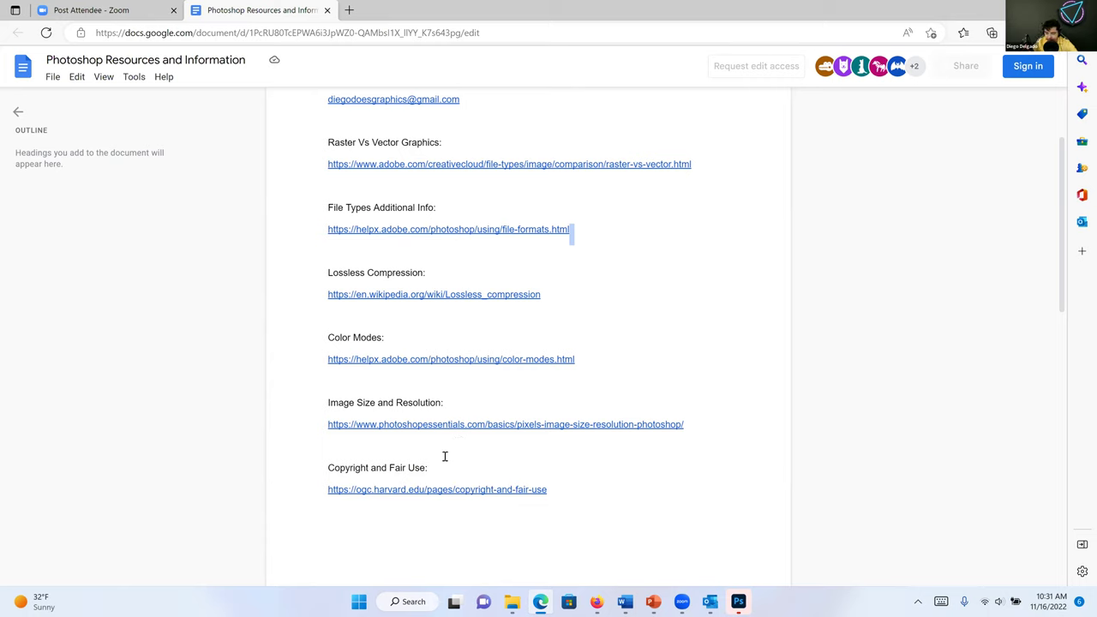
scroll(446, 452, down, 1)
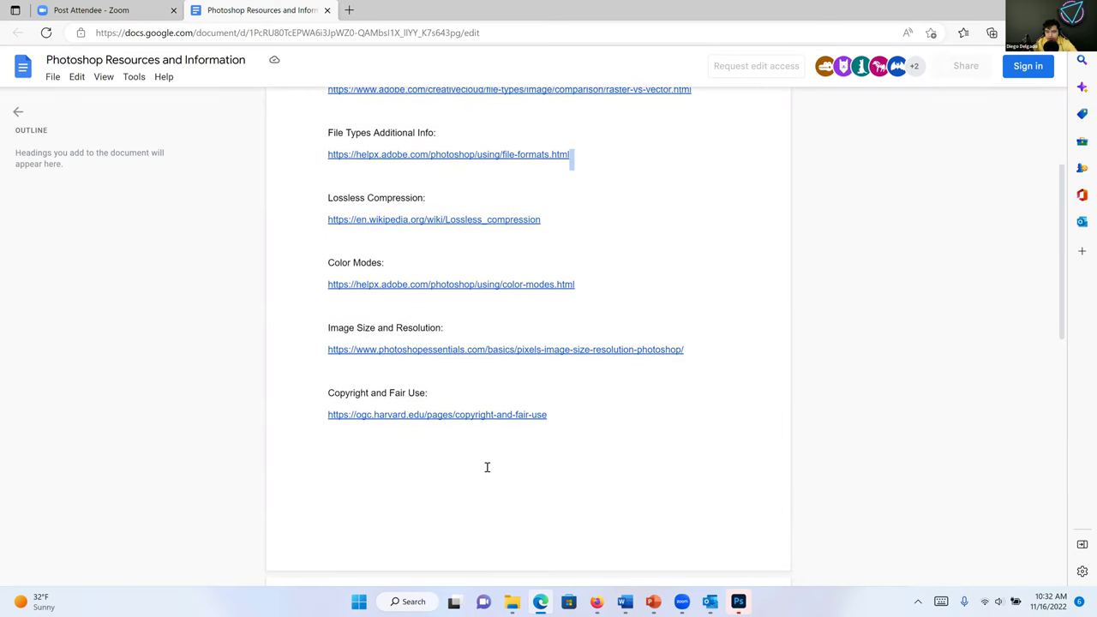
scroll(501, 434, down, 3)
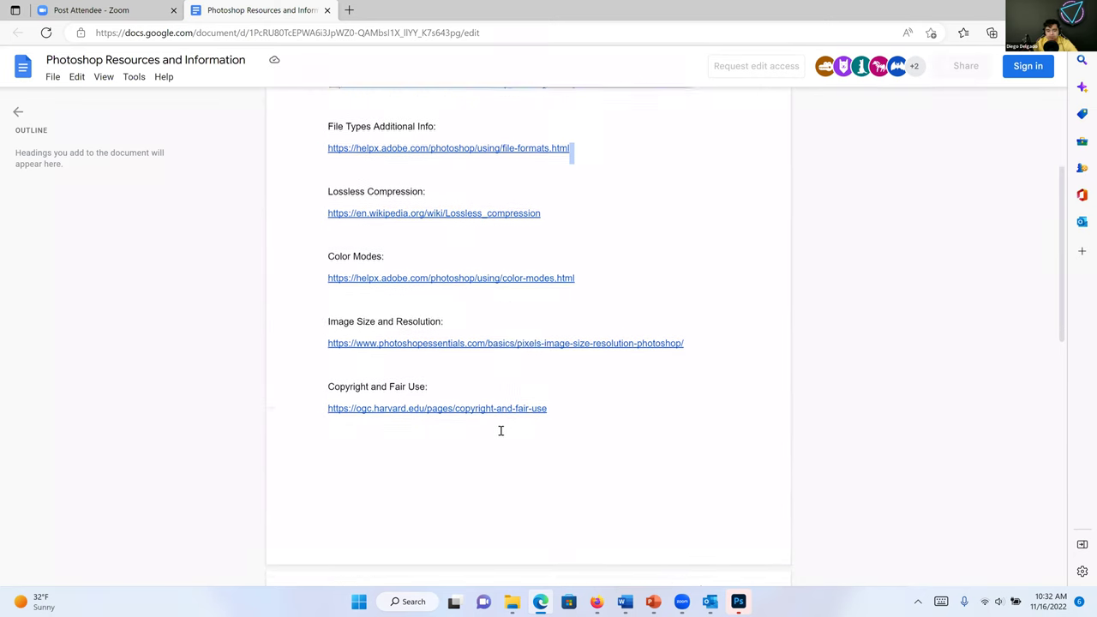
scroll(501, 430, down, 3)
scroll(498, 428, down, 1)
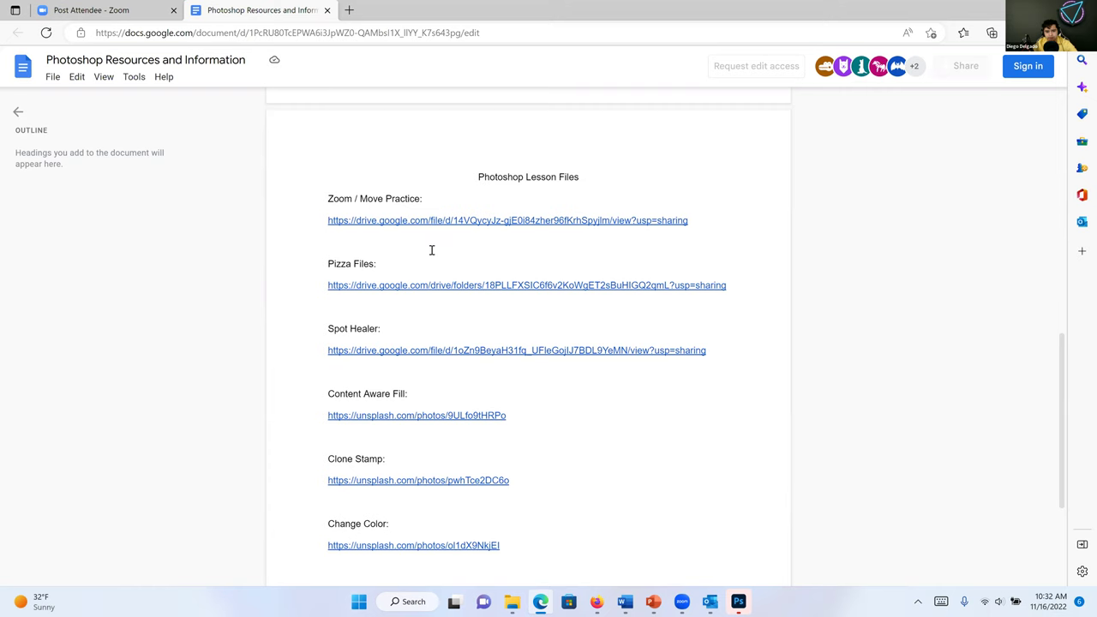
scroll(432, 249, down, 1)
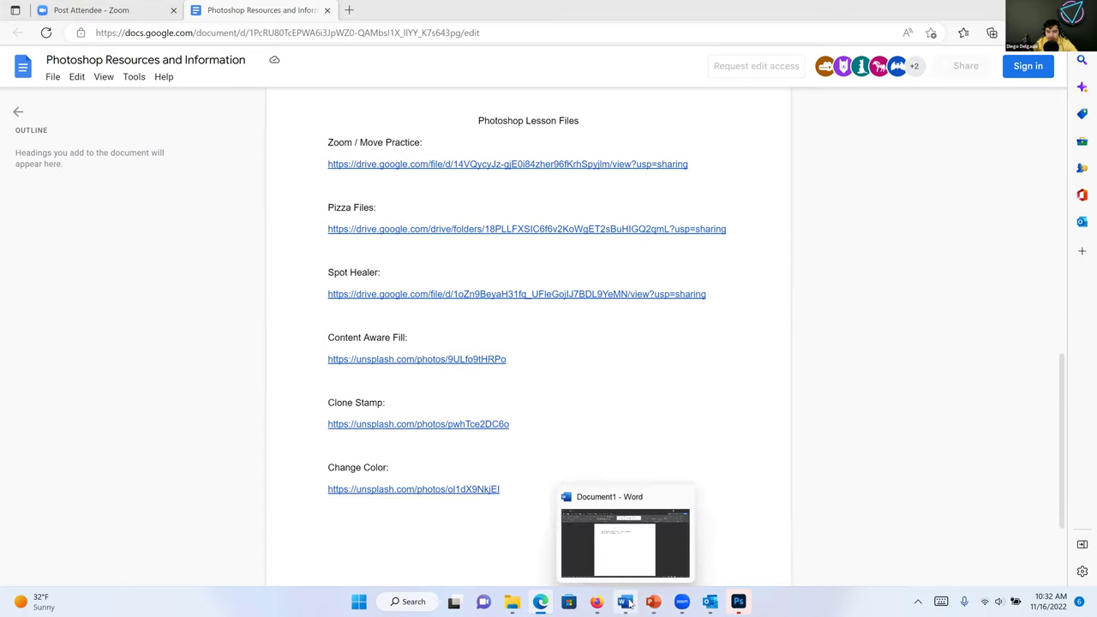
Switch to Photoshop and set up a new document 8.5 inches wide and 11 inches high
click(743, 603)
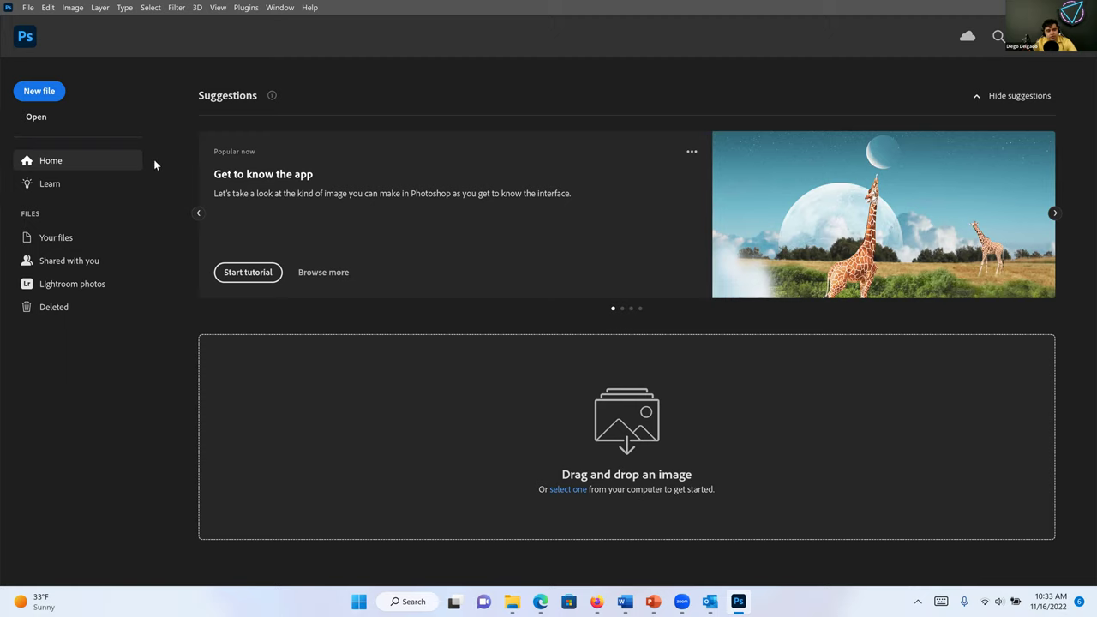
click(51, 90)
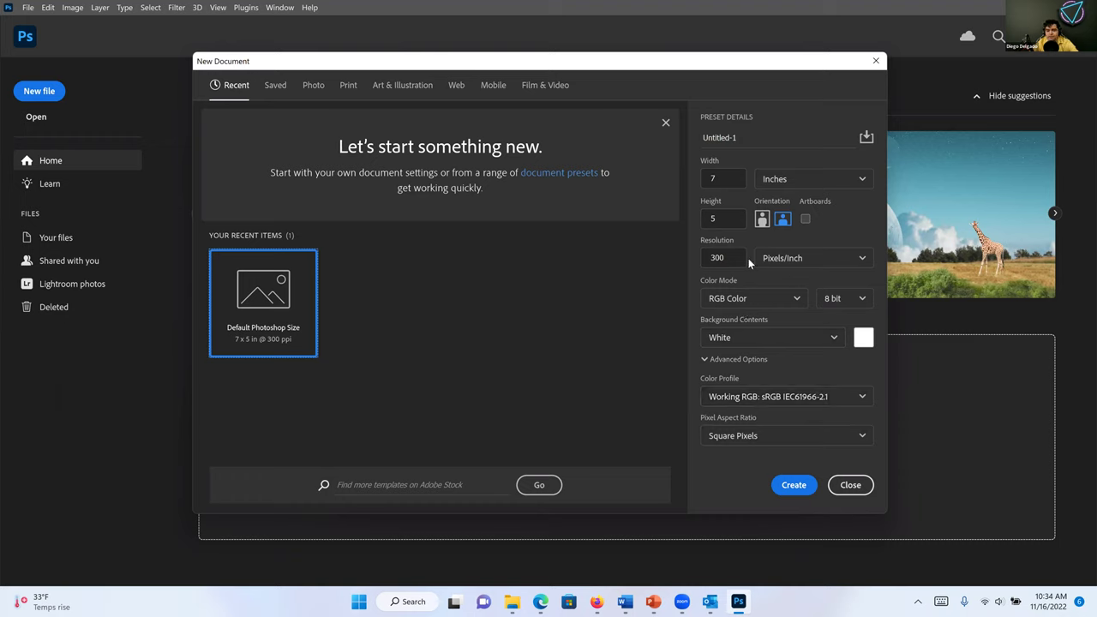
click(822, 184)
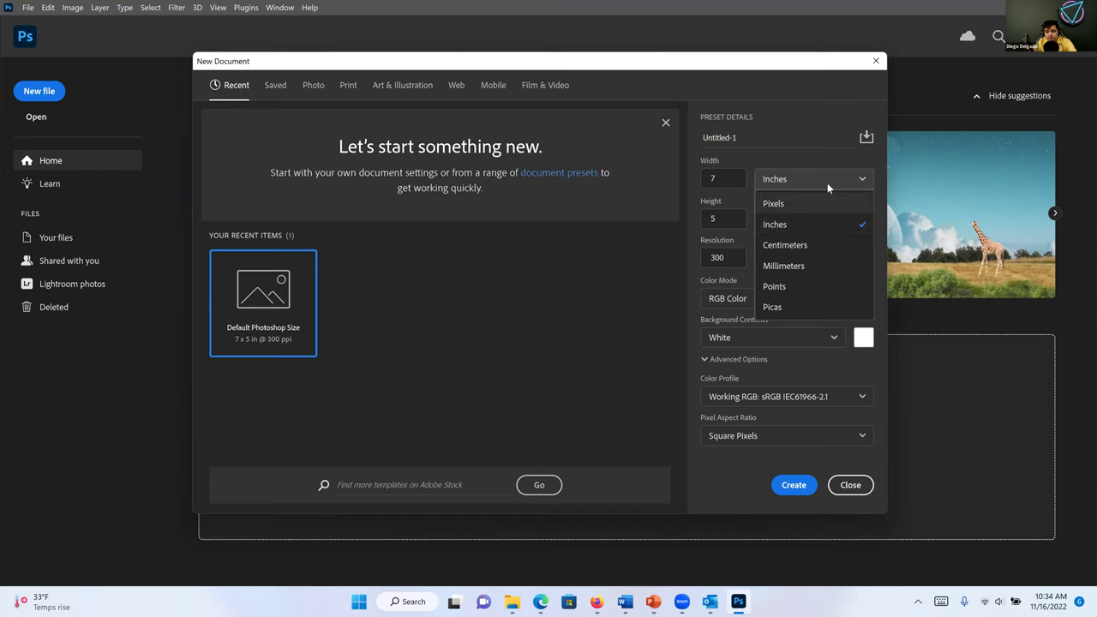
click(818, 230)
double_click(734, 184)
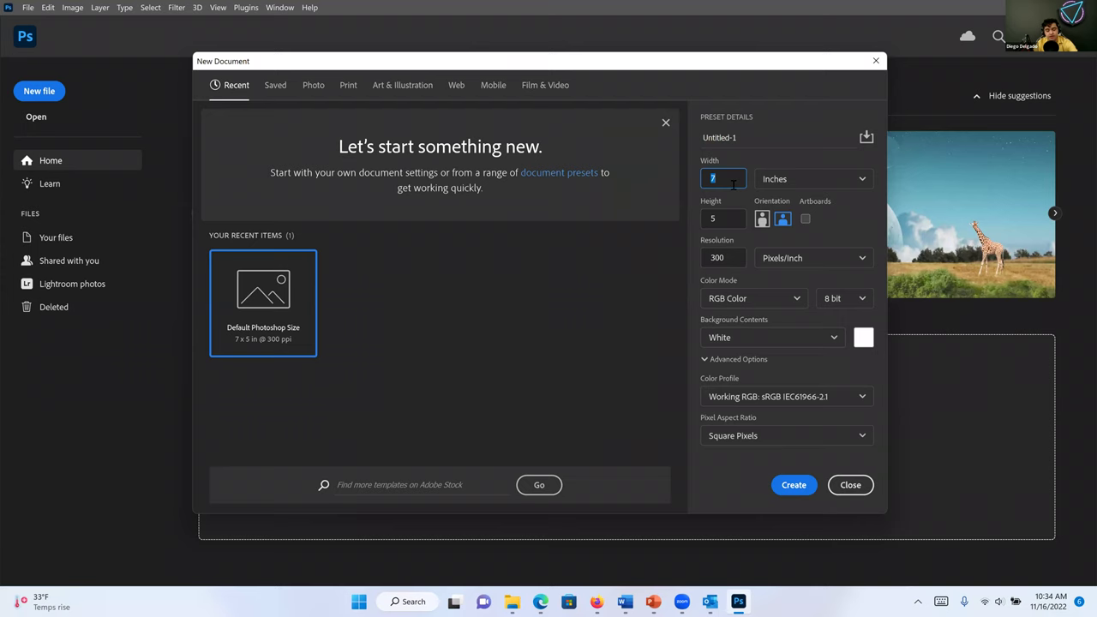
text(8.5)
click(722, 215)
text(11)
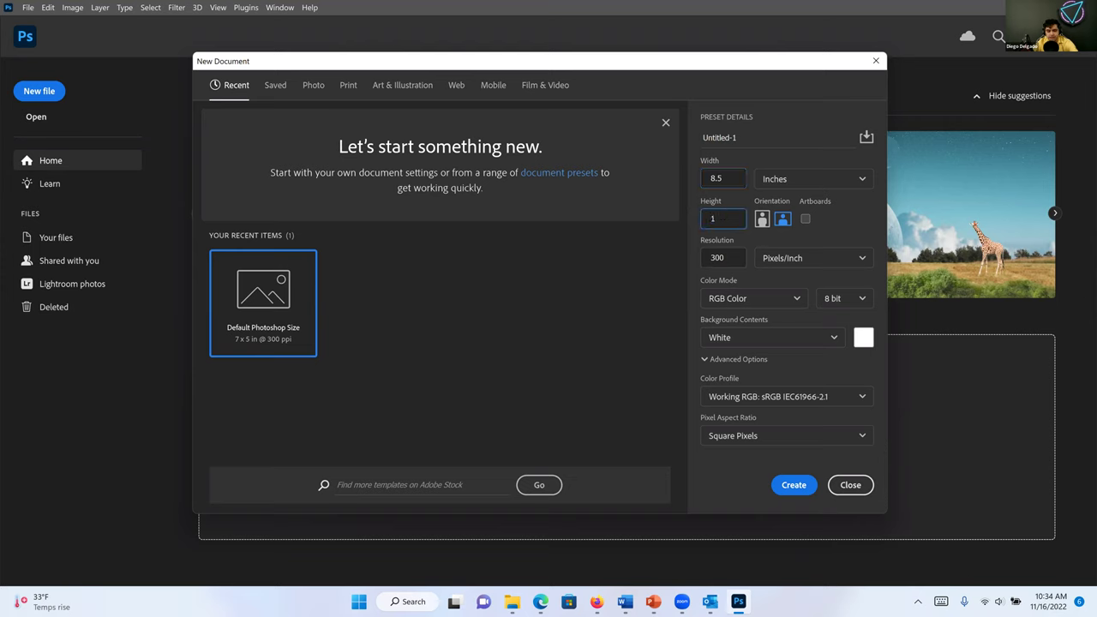
Name the new document Paper and create it
double_click(770, 138)
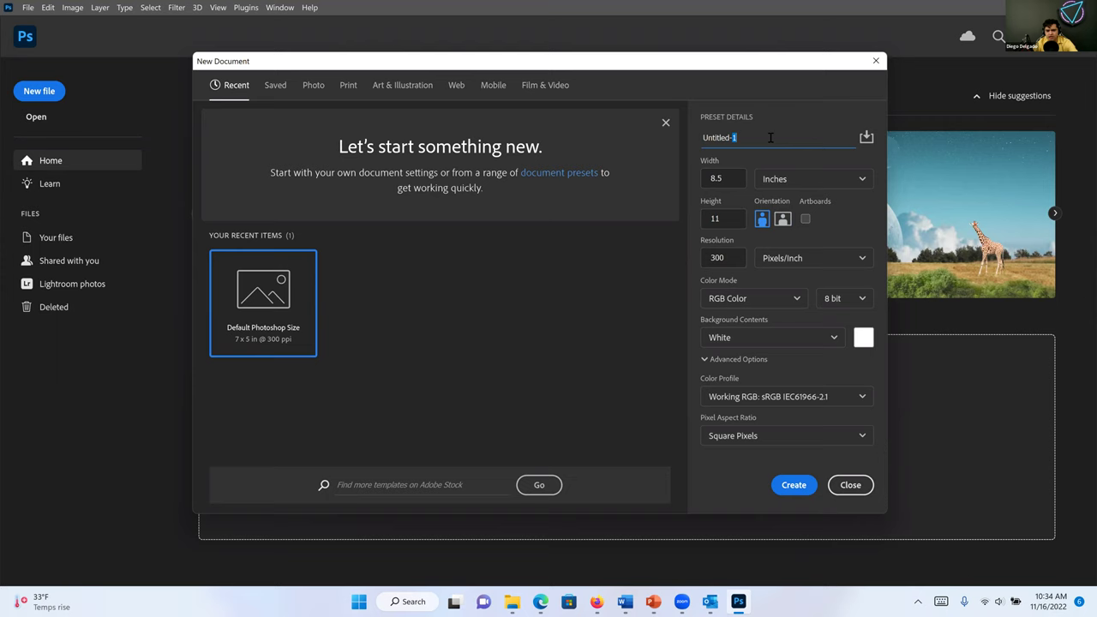
drag(735, 137, 697, 137)
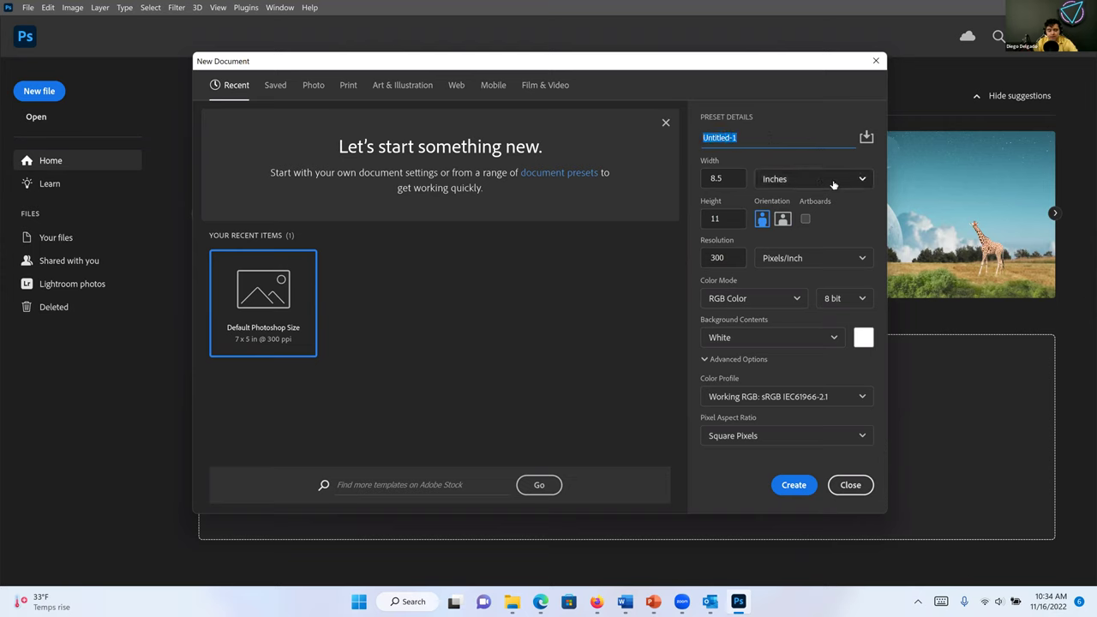
text(Paper)
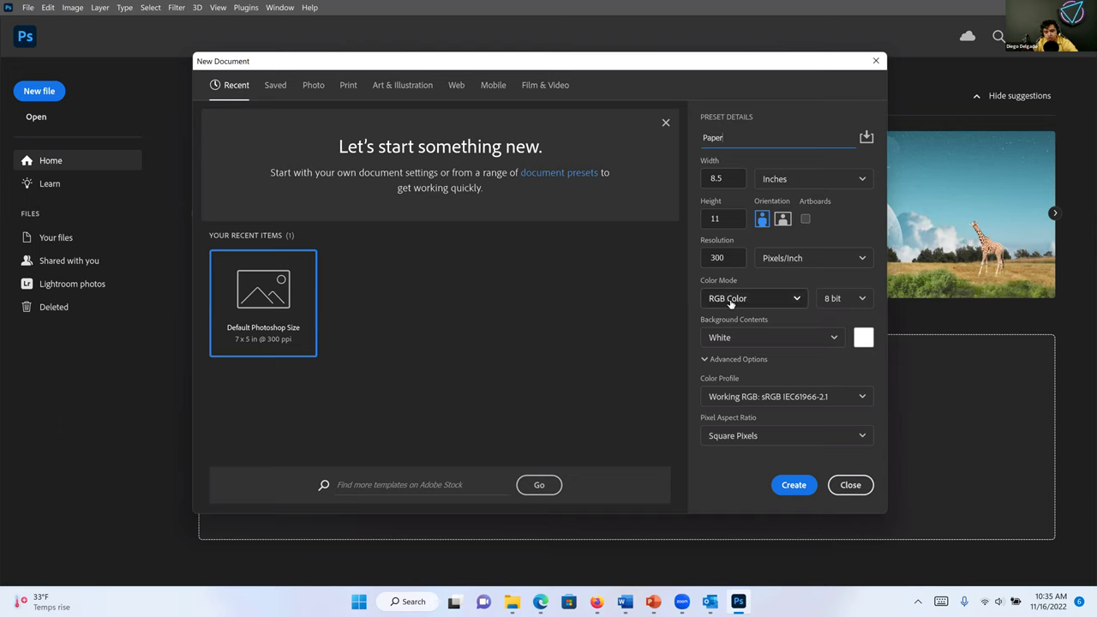
click(794, 490)
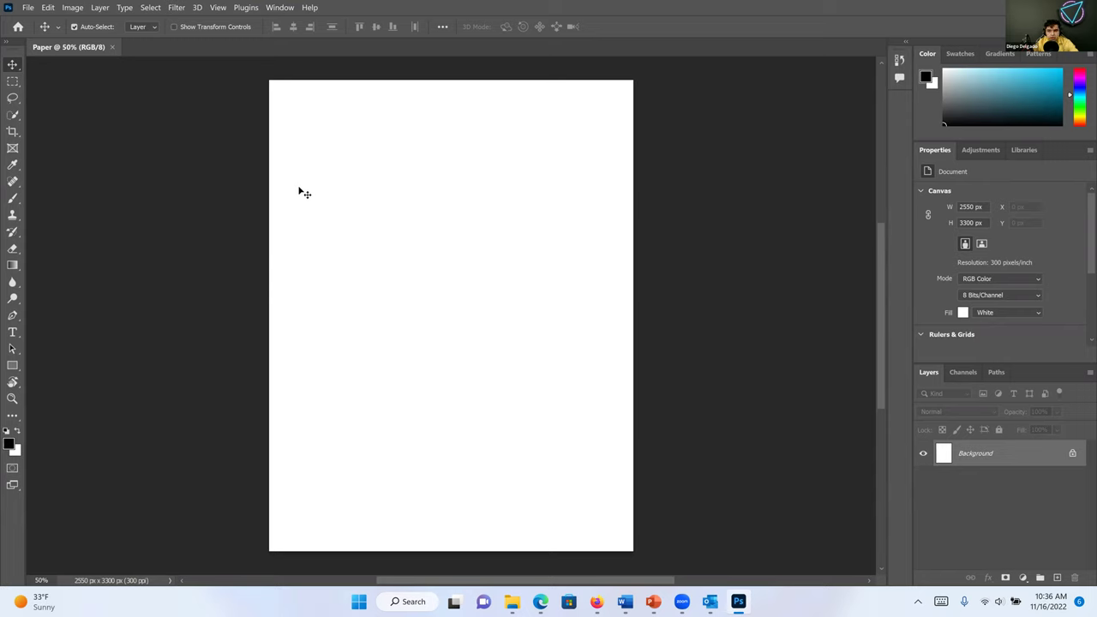
Show the rulers around the blank canvas
click(219, 8)
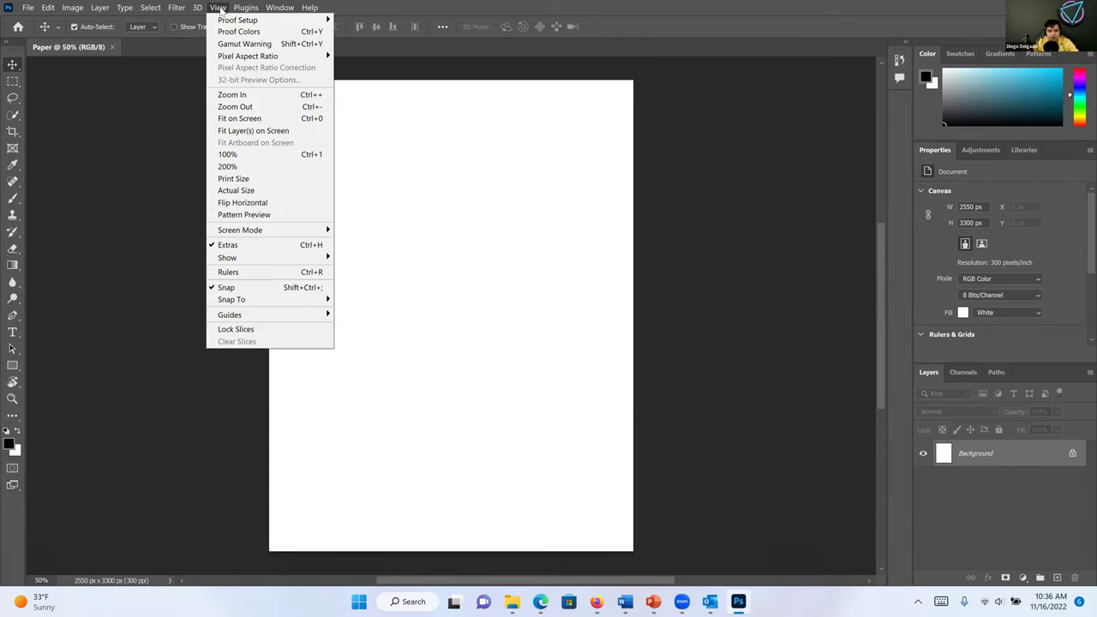
click(260, 274)
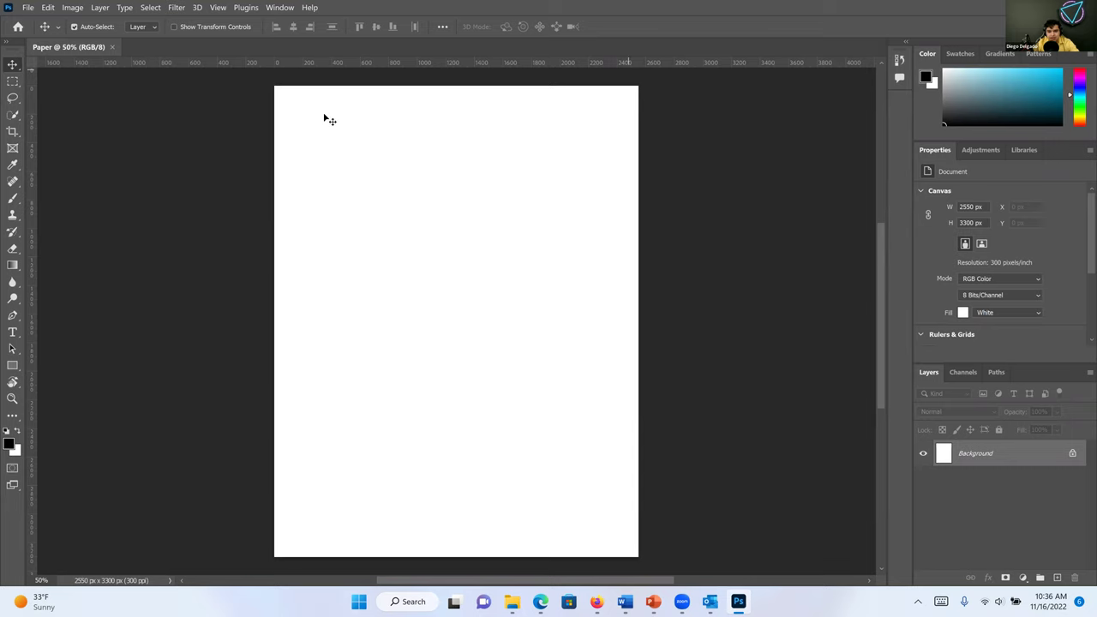
click(28, 7)
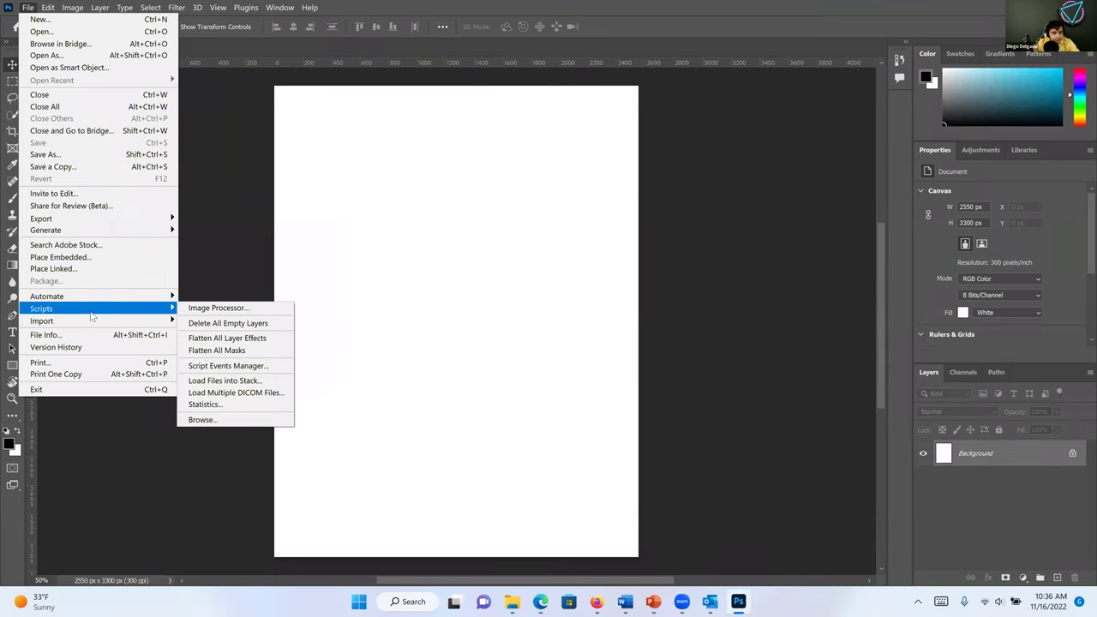
mouse_move(96, 310)
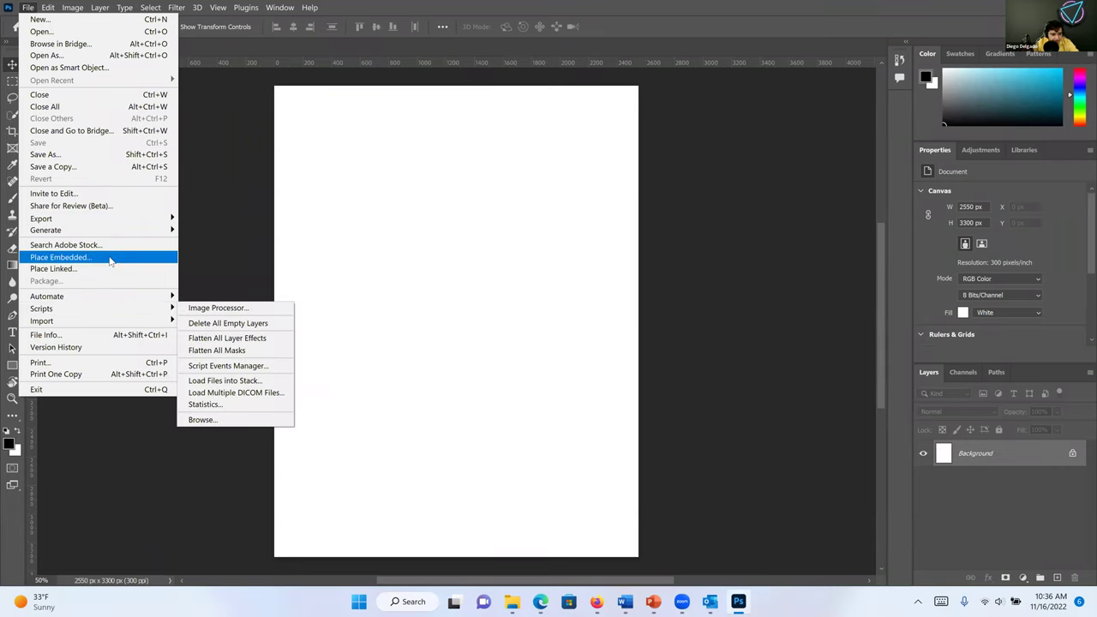
click(114, 336)
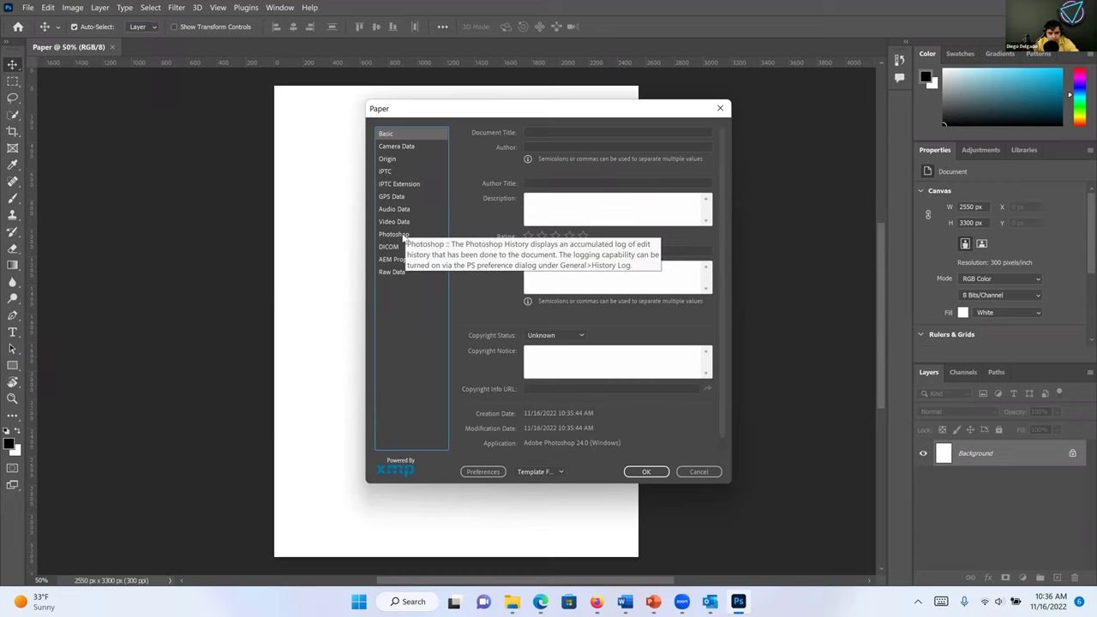
click(400, 236)
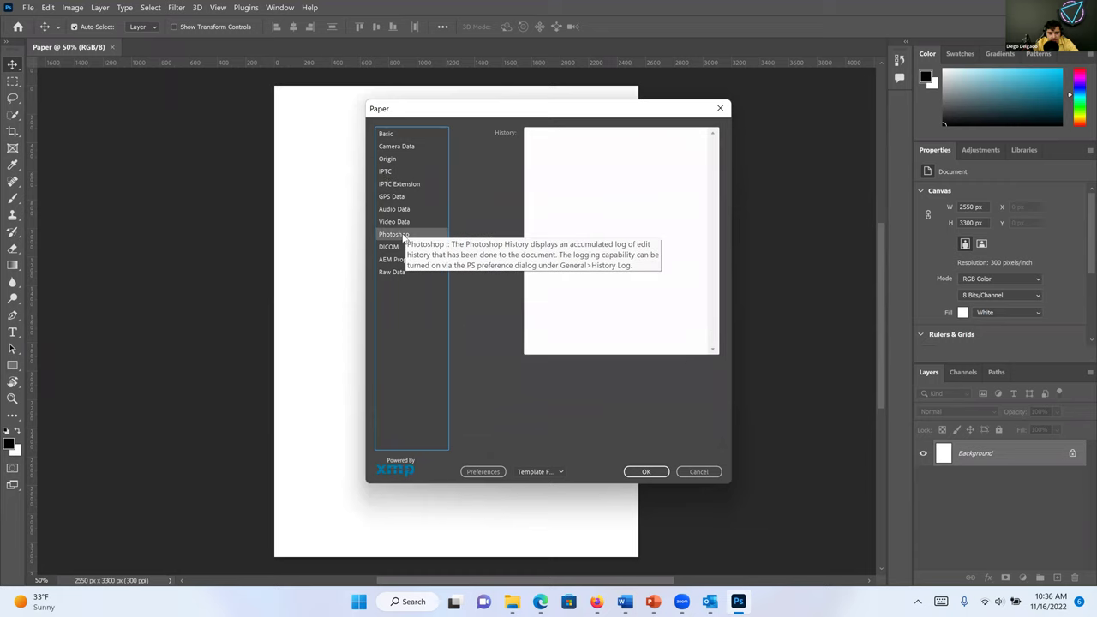
click(699, 472)
Set the ruler units to Inches in the Units & Rulers preferences and apply the change
click(33, 7)
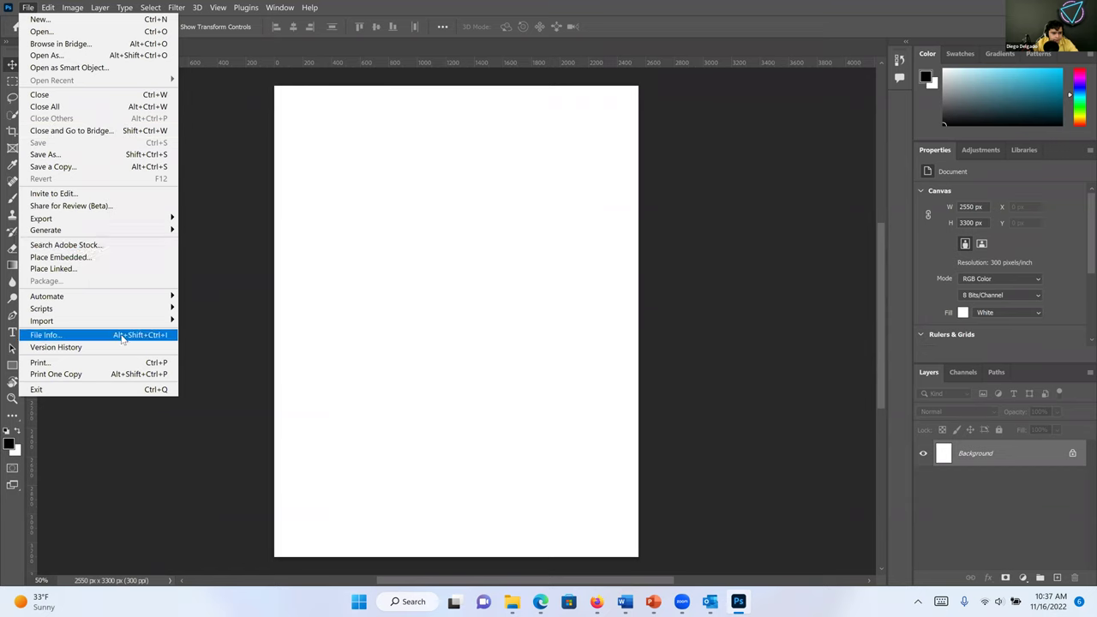
mouse_move(51, 7)
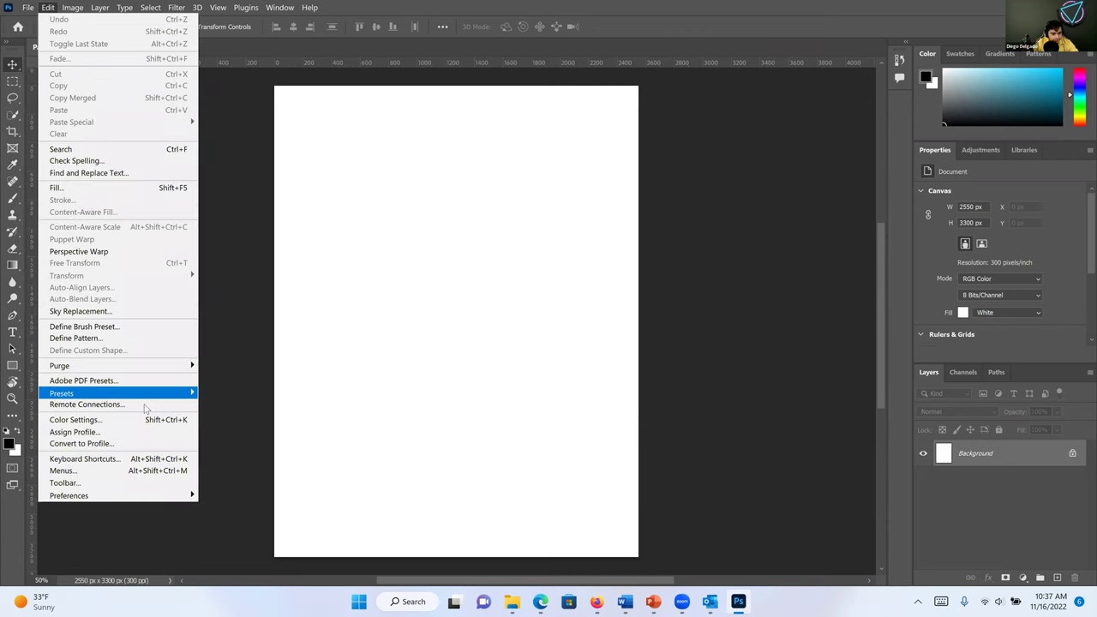
mouse_move(142, 497)
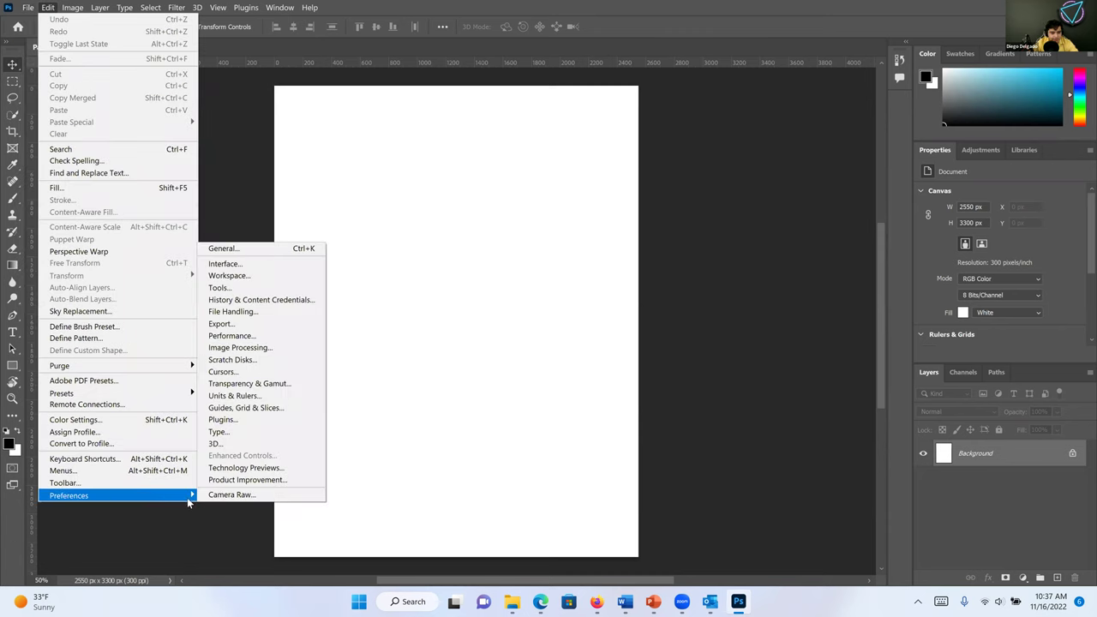
click(246, 268)
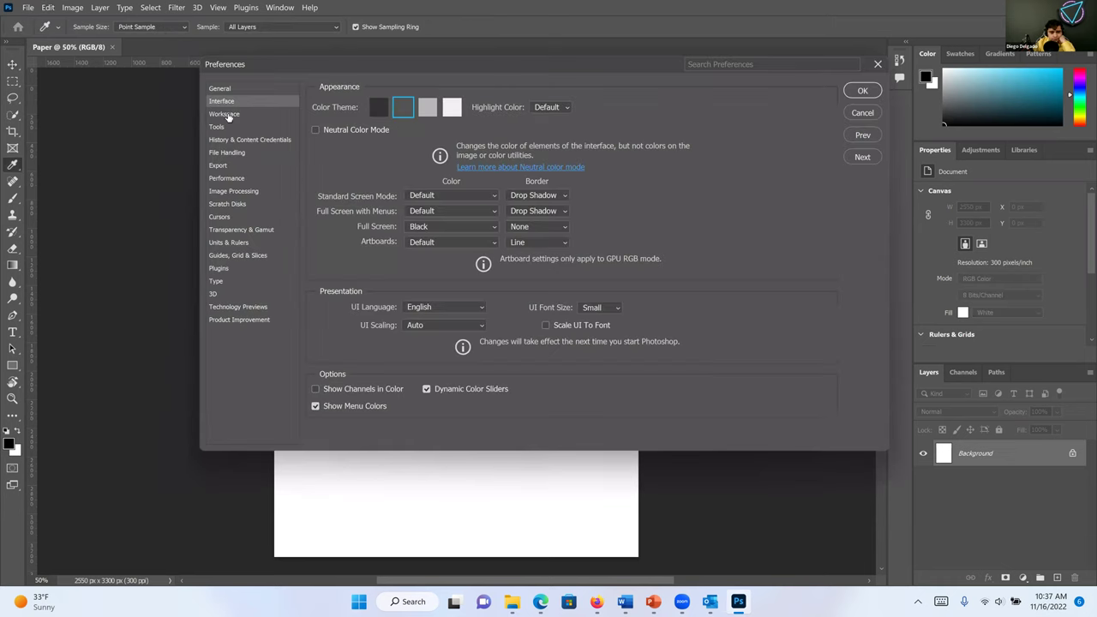
click(225, 114)
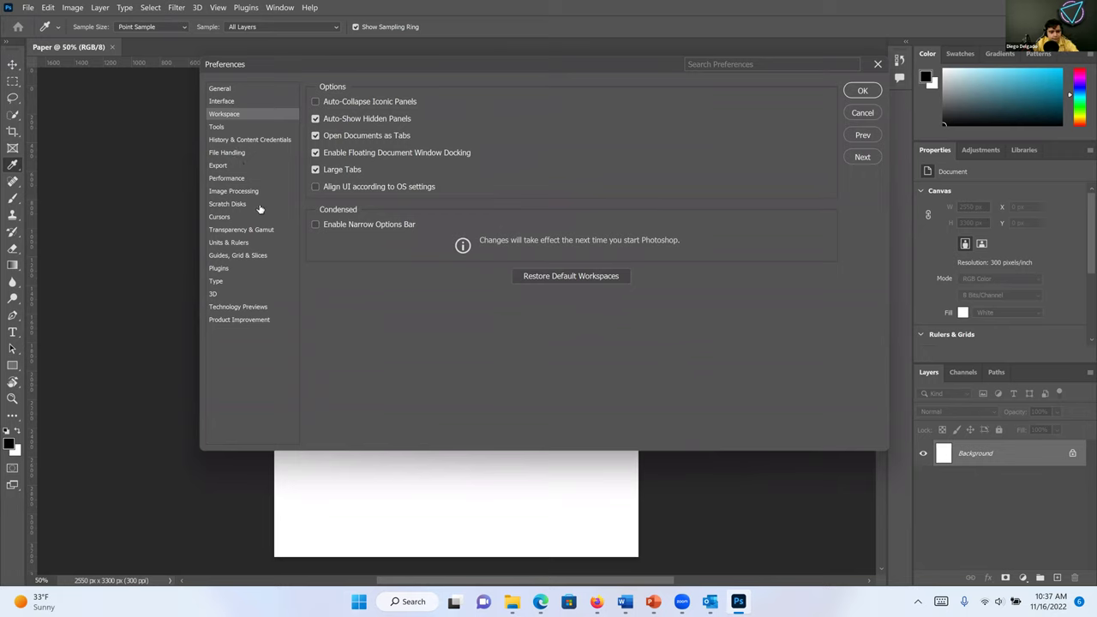
click(230, 244)
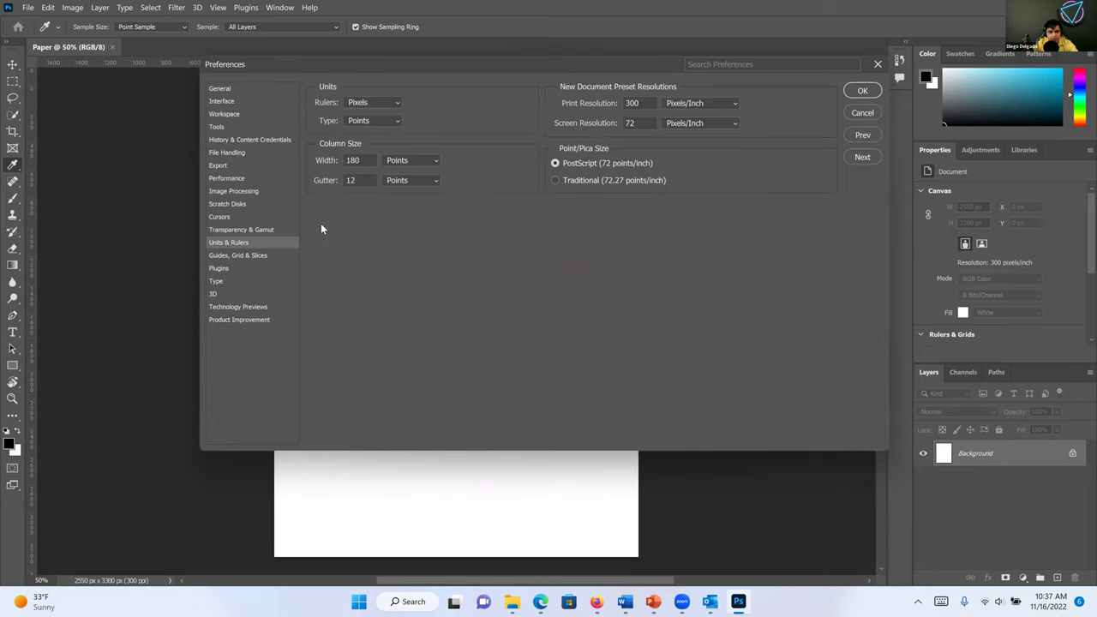
click(366, 106)
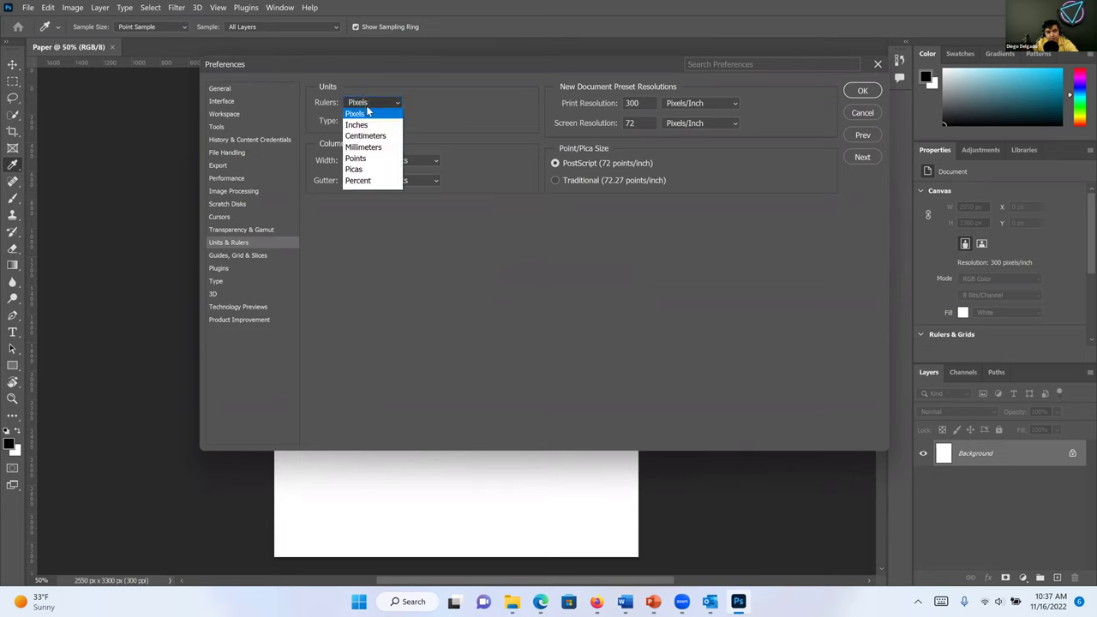
click(356, 125)
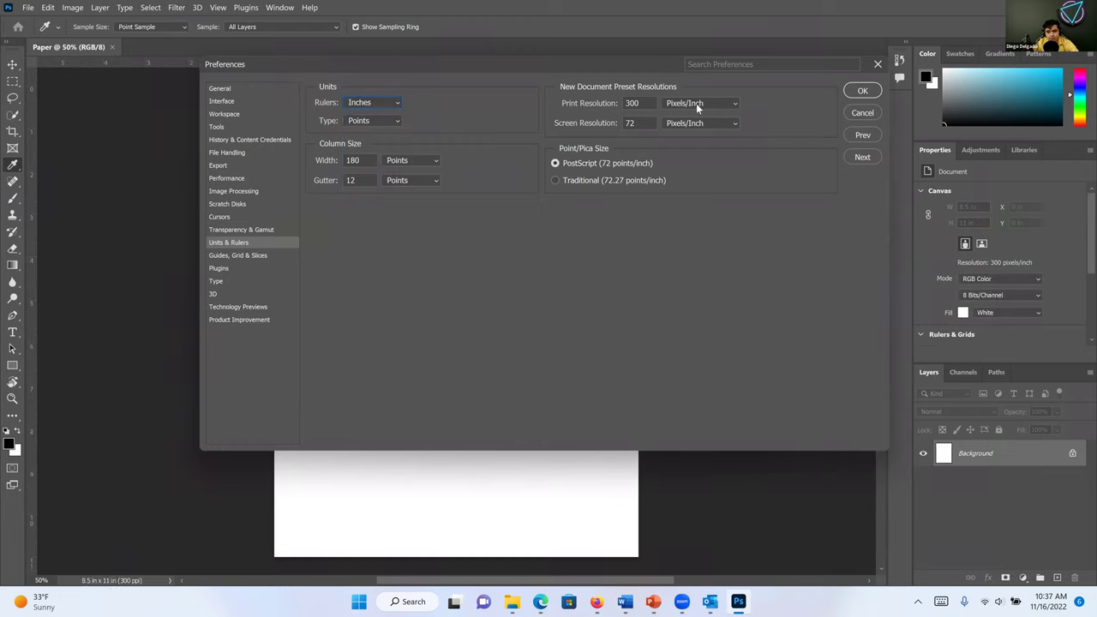
click(861, 91)
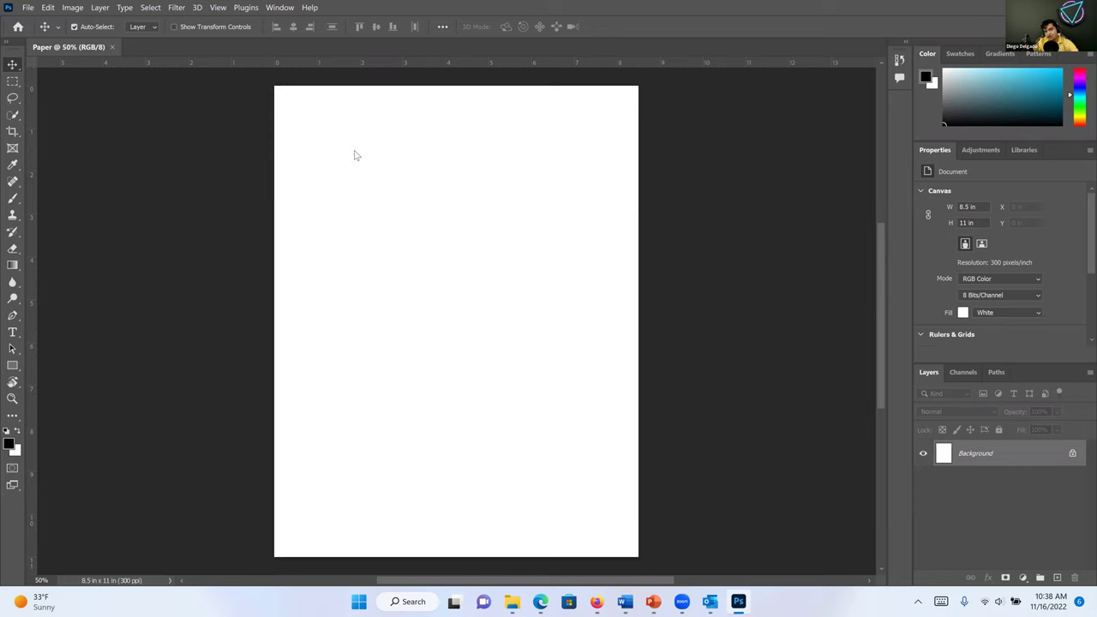
Review the Units & Rulers preferences again, going in through the Interface preferences, and return to the canvas
click(49, 7)
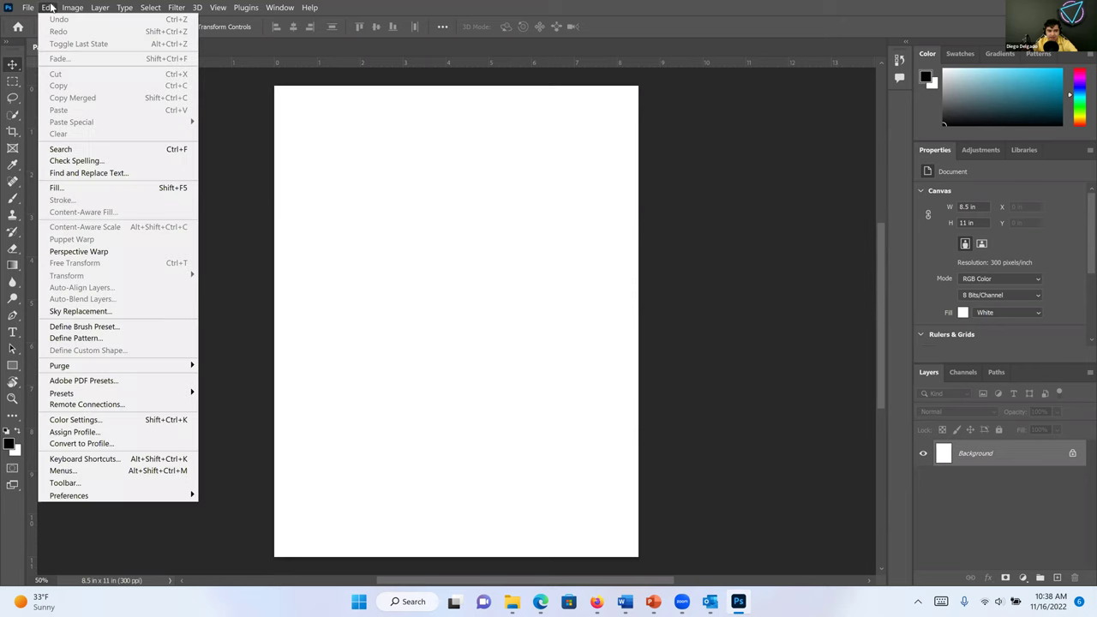
mouse_move(105, 496)
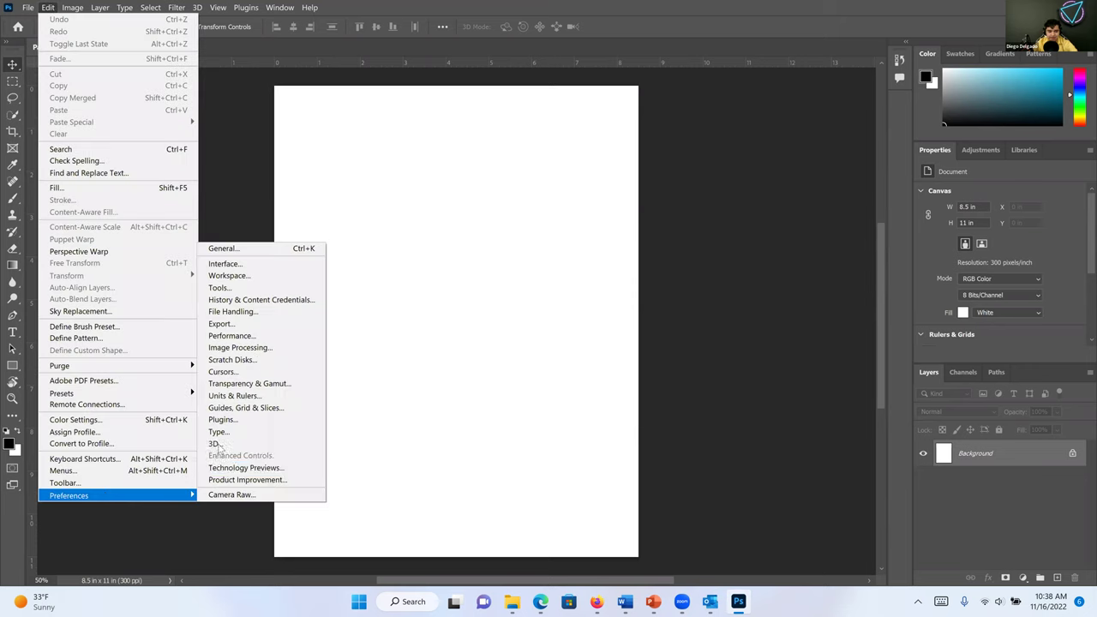
click(227, 264)
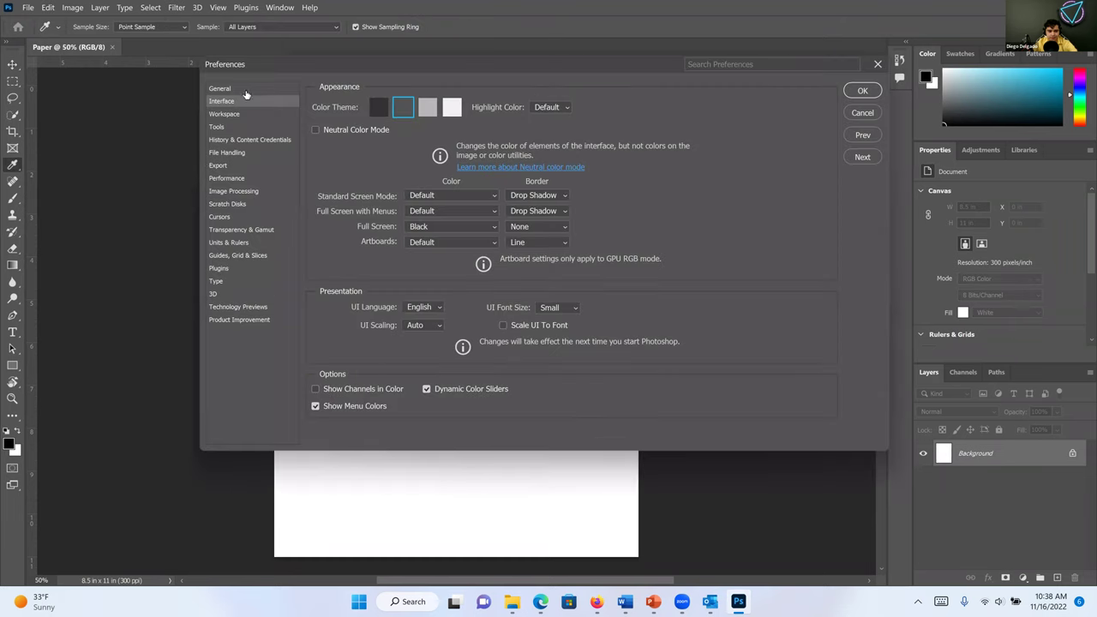
click(224, 243)
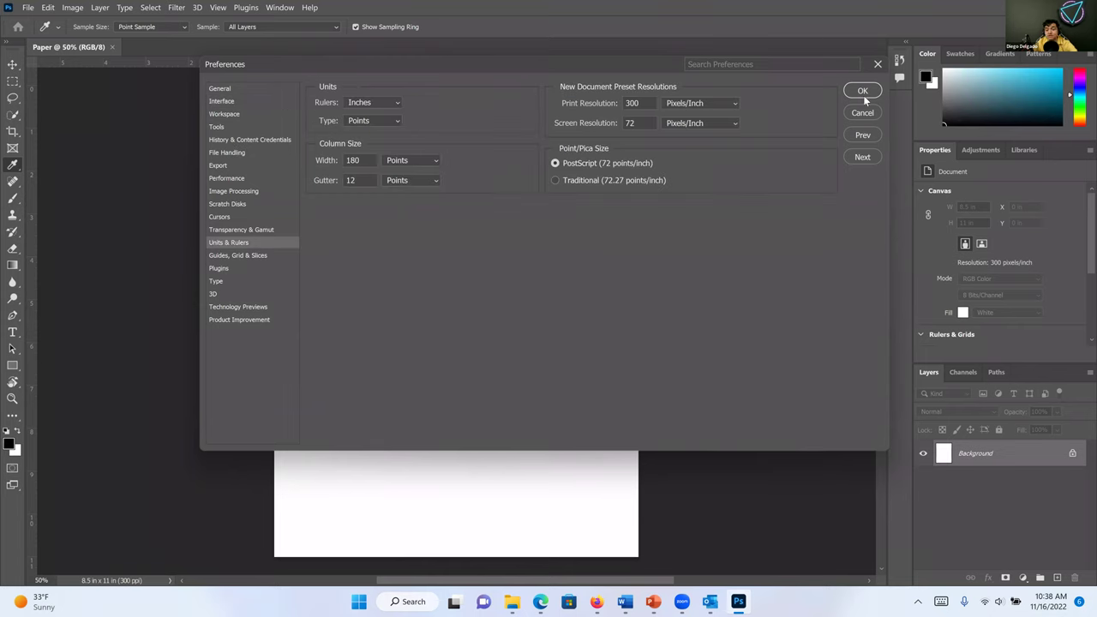
key(Return)
key(v)
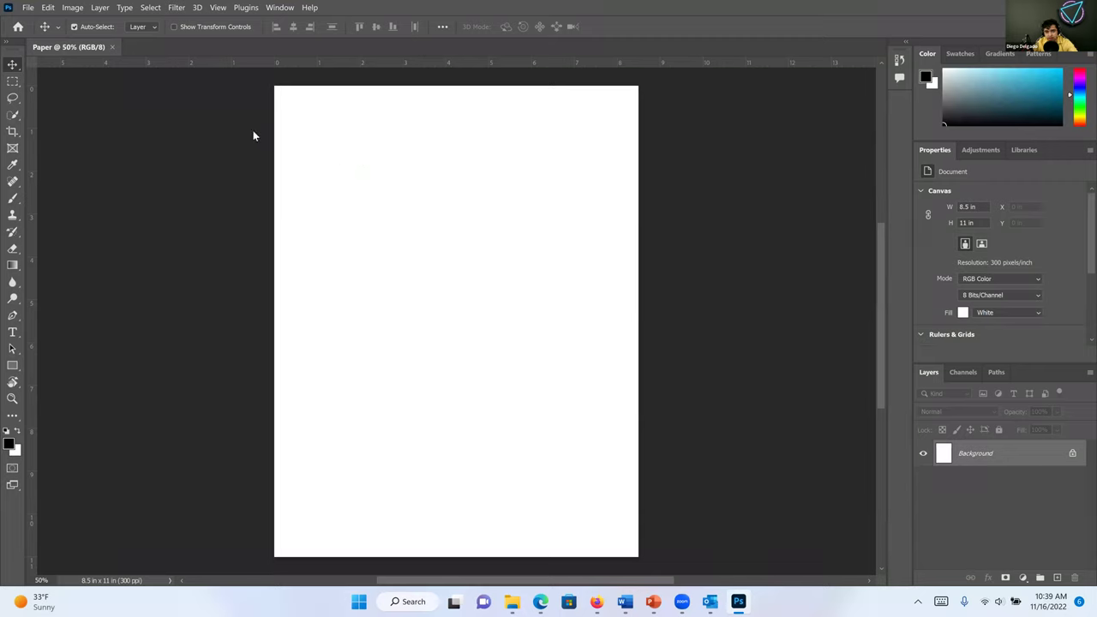
Close the Paper document
click(111, 47)
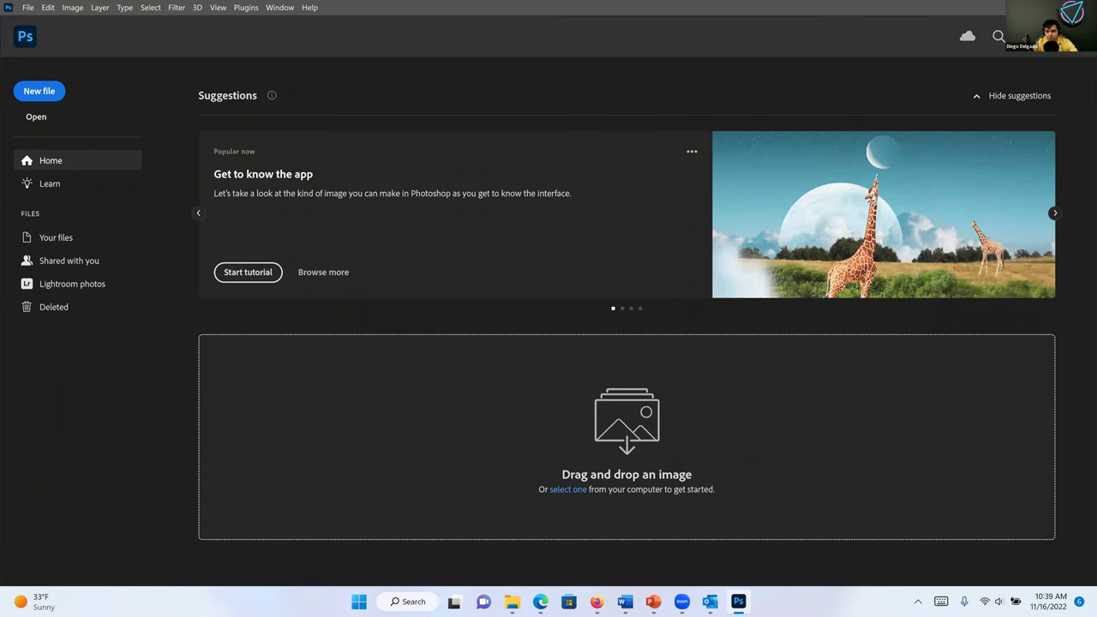
Switch to the shared document in the browser, open the Zoom / Move Practice link and download the image
key(alt+Tab)
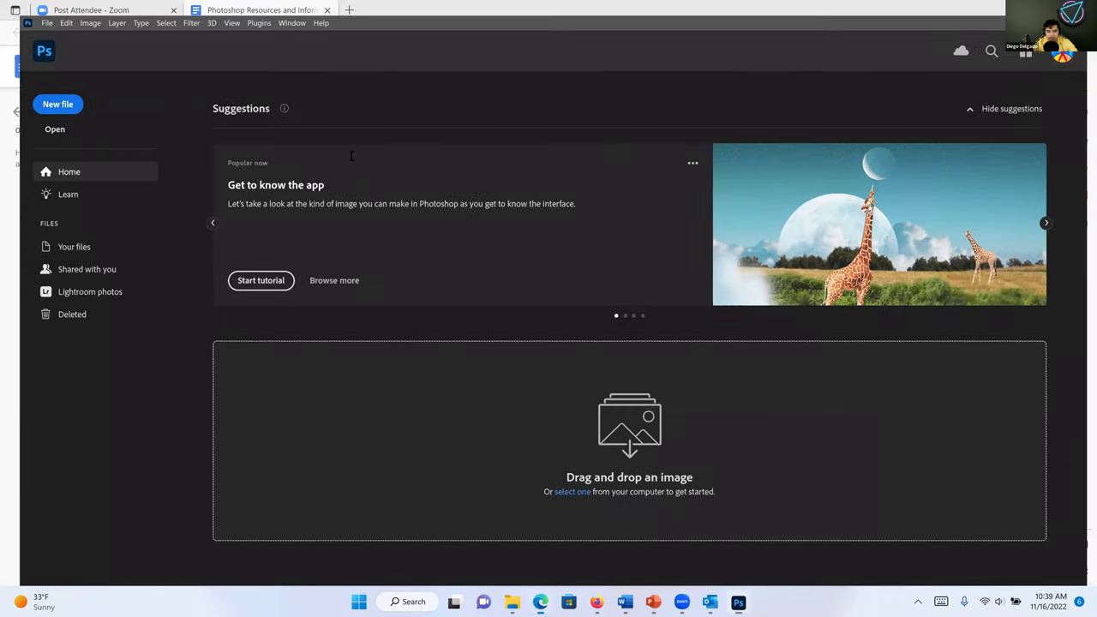
scroll(435, 236, up, 5)
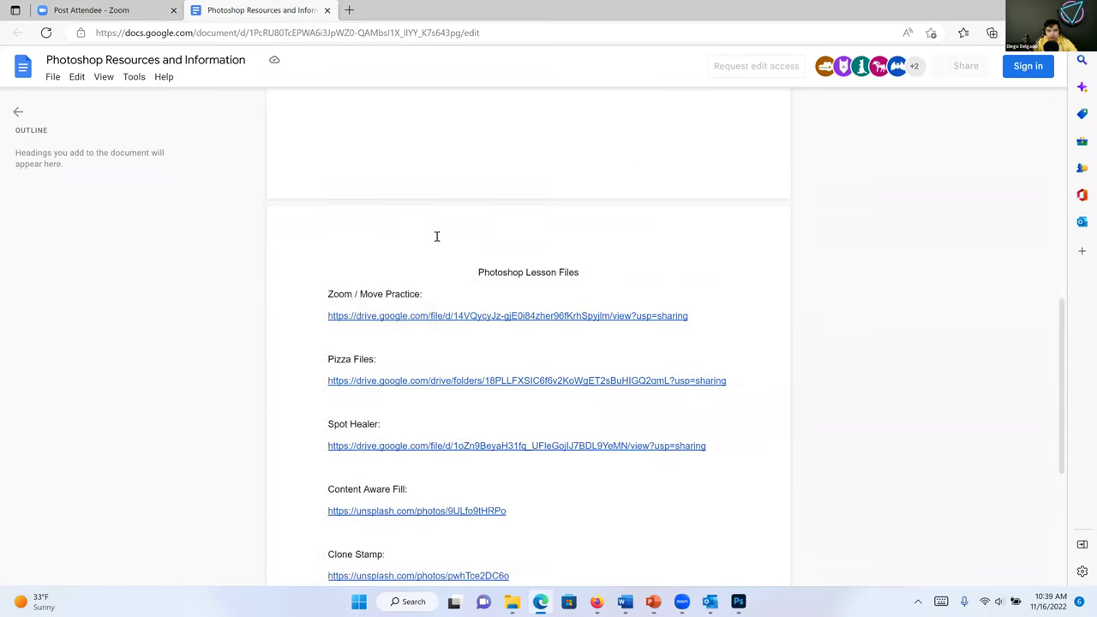
scroll(442, 233, up, 2)
scroll(443, 232, down, 7)
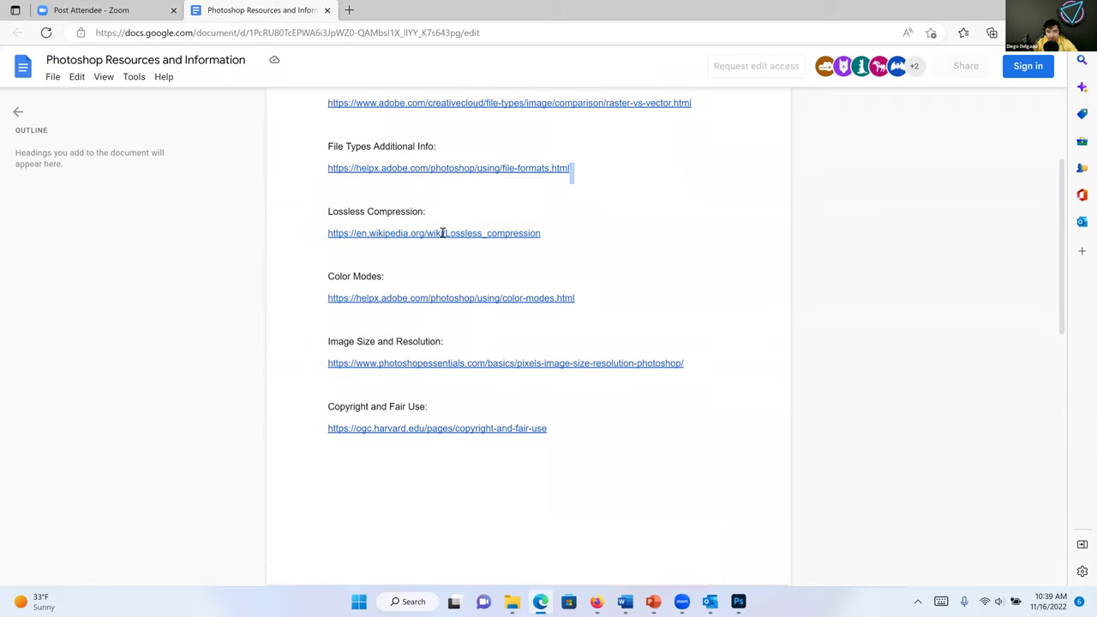
scroll(443, 230, up, 1)
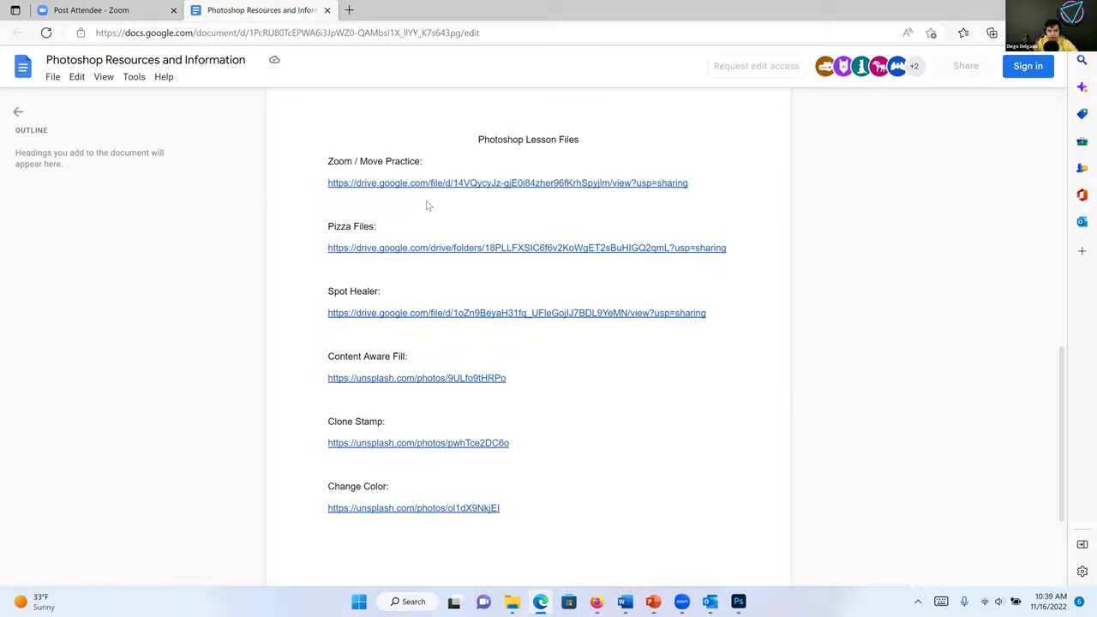
click(428, 206)
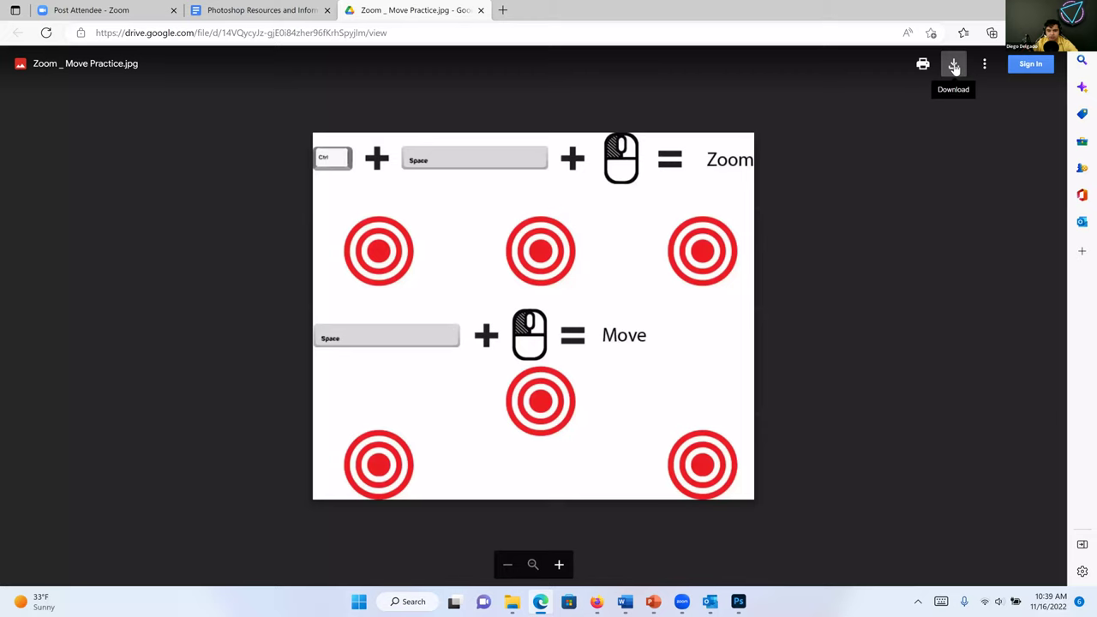
click(955, 67)
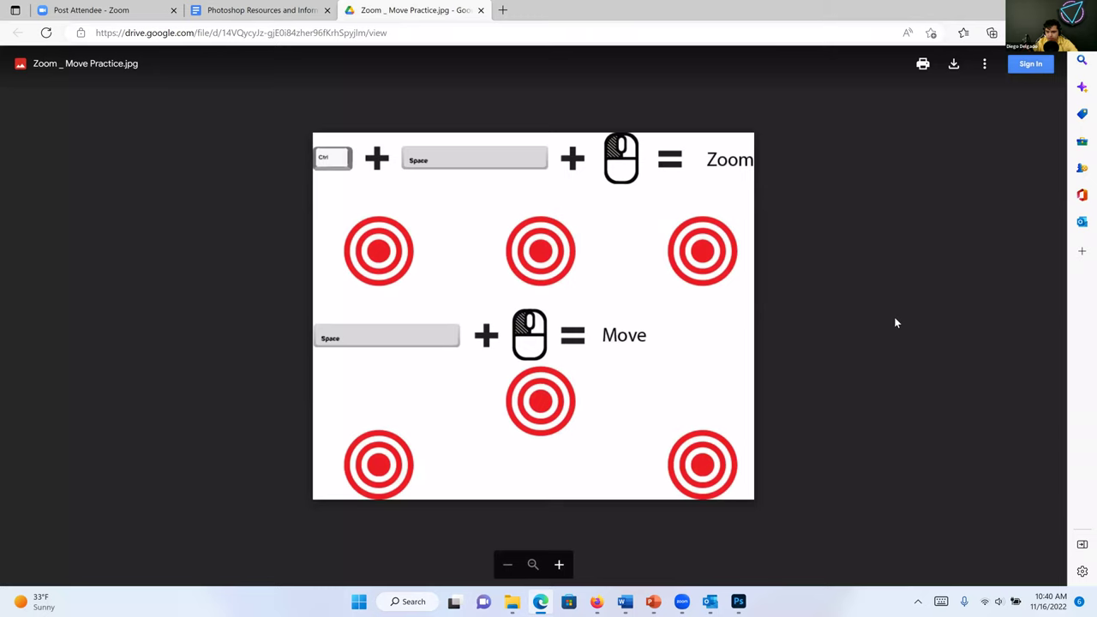
Switch back to Photoshop and open the Zoom _ Move Practice (1) image from the Downloads folder
click(738, 602)
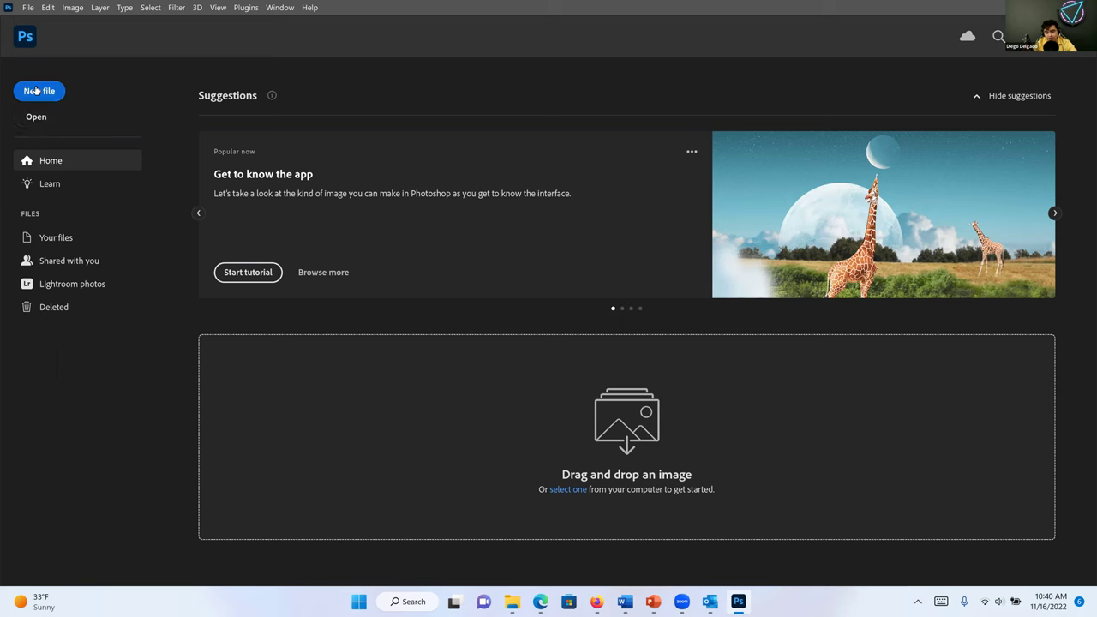
click(33, 125)
scroll(50, 151, up, 1)
scroll(52, 145, down, 3)
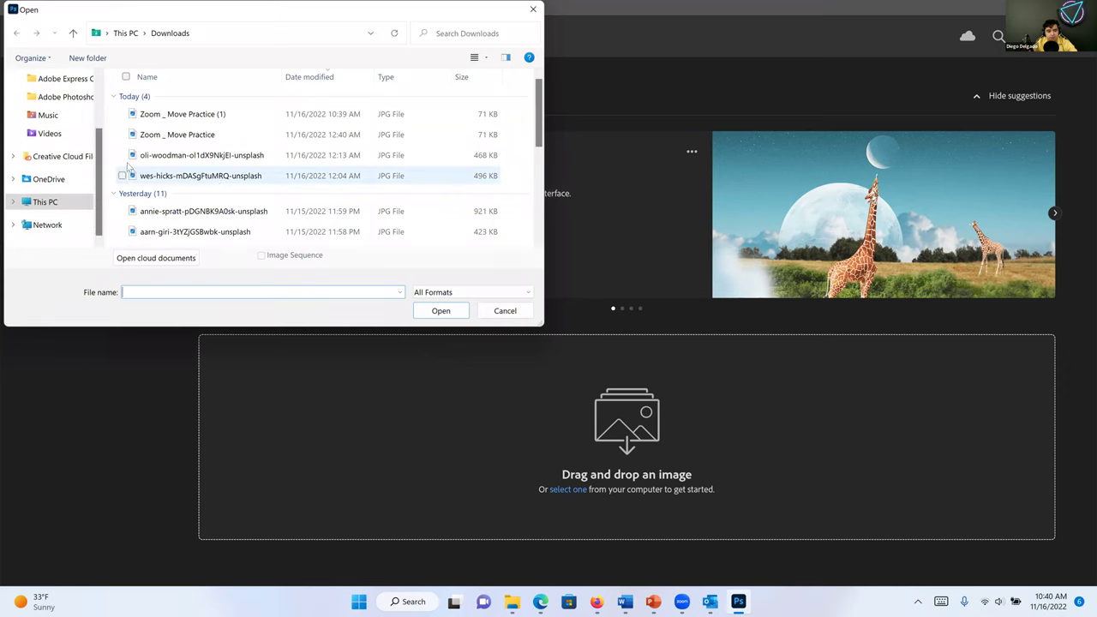
scroll(51, 127, up, 3)
click(52, 120)
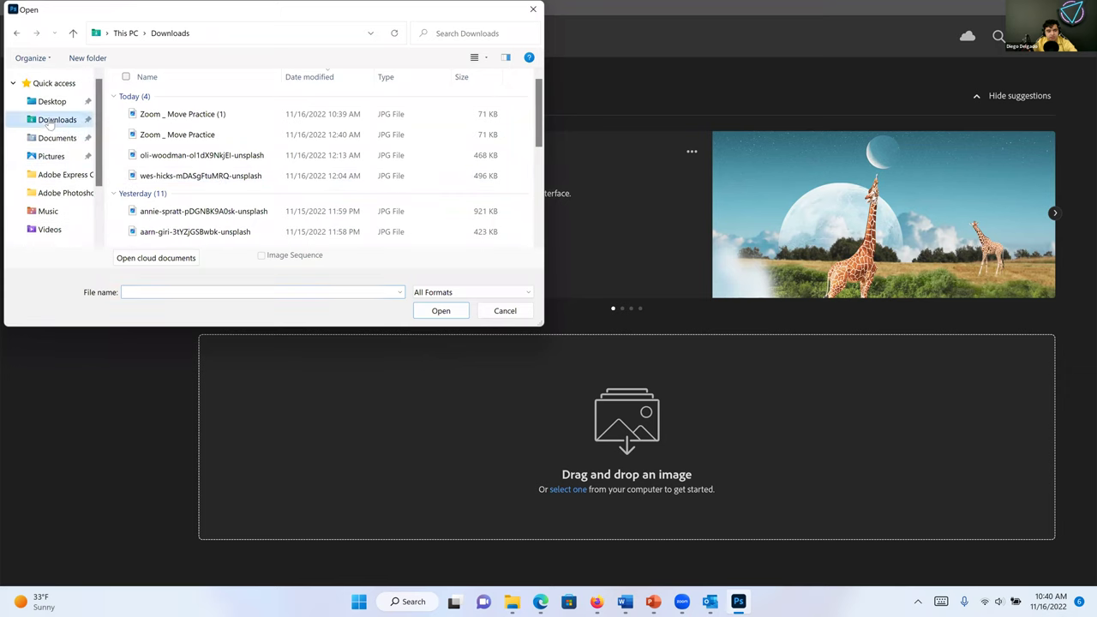
click(233, 115)
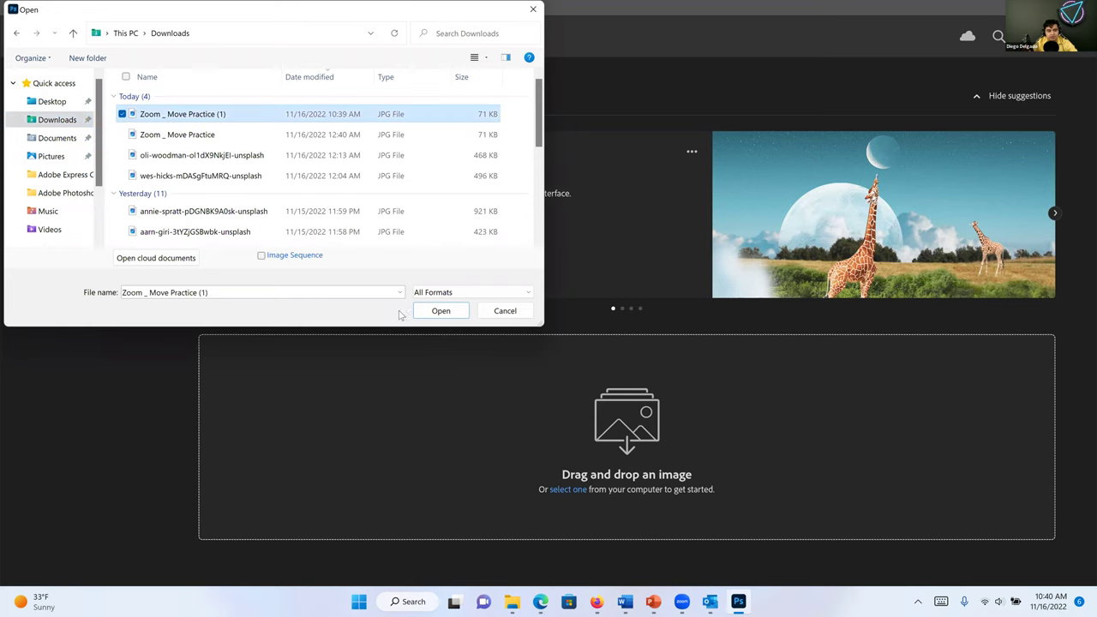
click(439, 314)
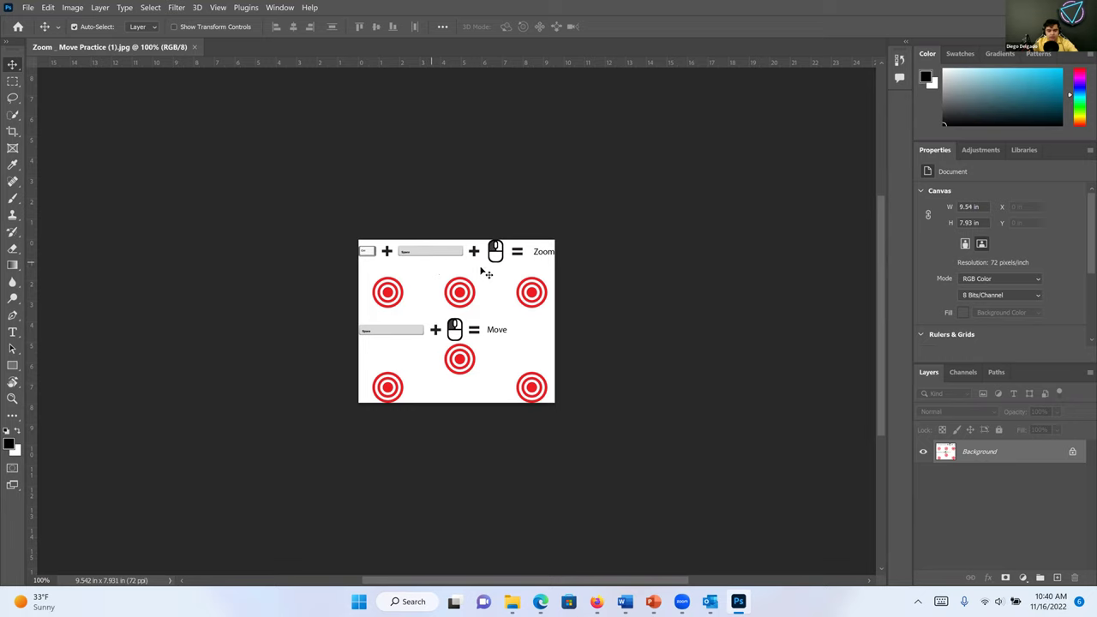
Zoom in on the practice image's targets to about 307%
key(ctrl)
key(ctrl+space)
mouse_move(446, 296)
mouse_down()
mouse_move(460, 297)
mouse_move(461, 313)
mouse_move(448, 284)
mouse_up()
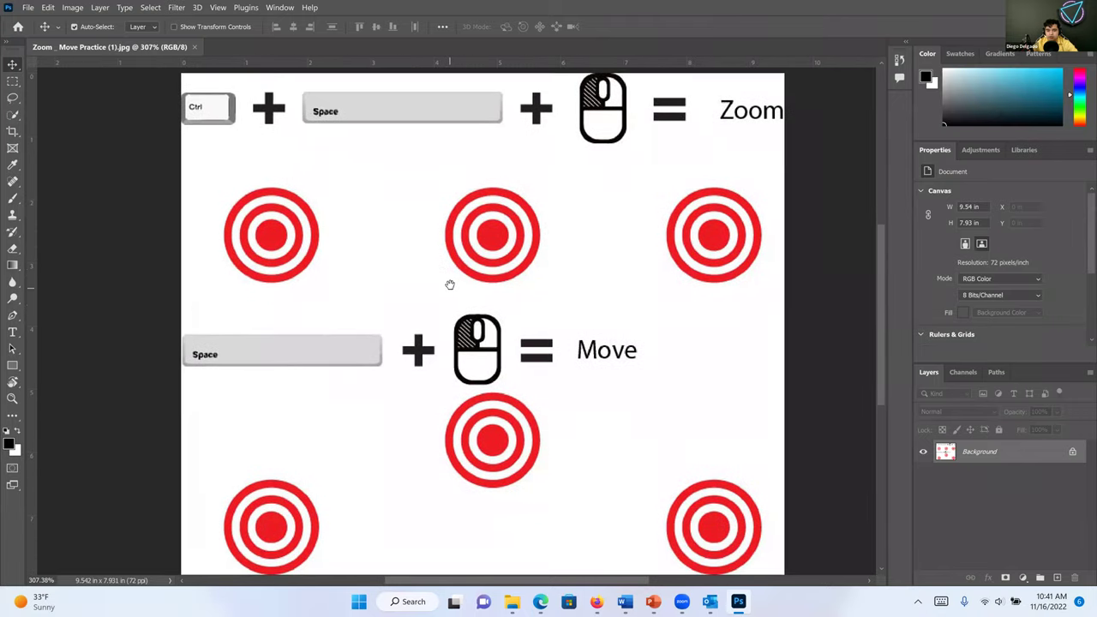
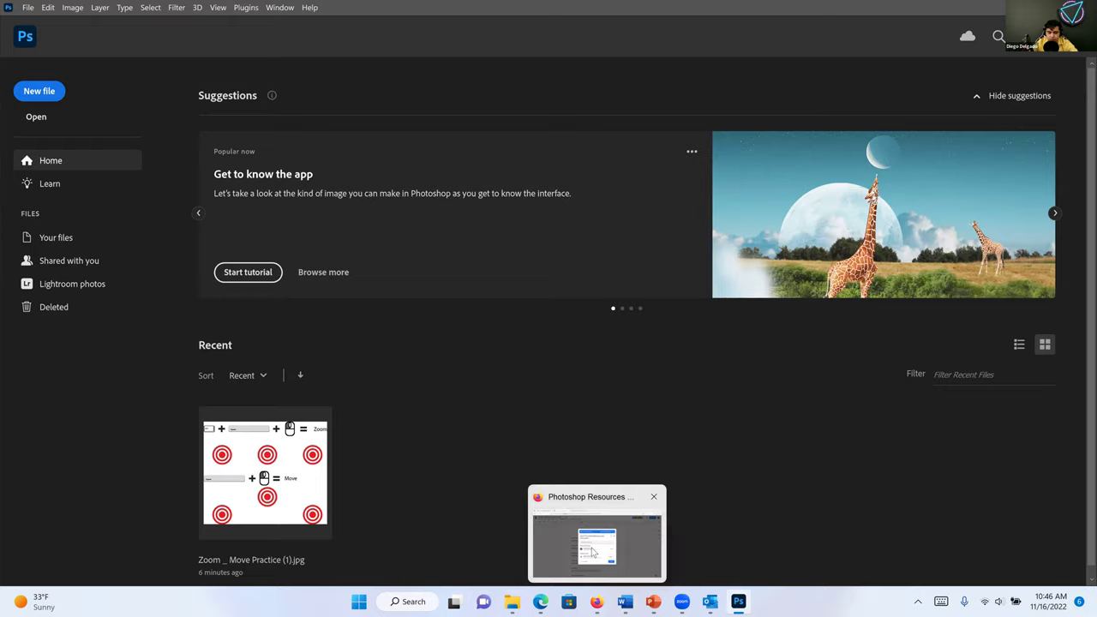
Switch to the Photoshop Resources and Information document in the browser, close its sharing dialog and locate the Pizza Files link
click(595, 552)
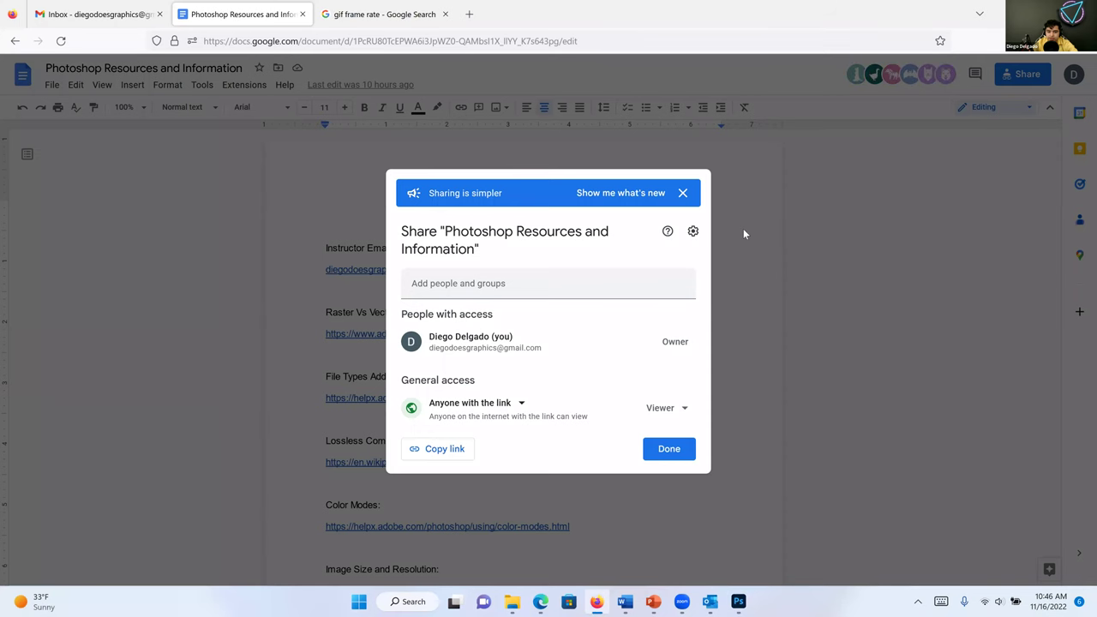
click(683, 193)
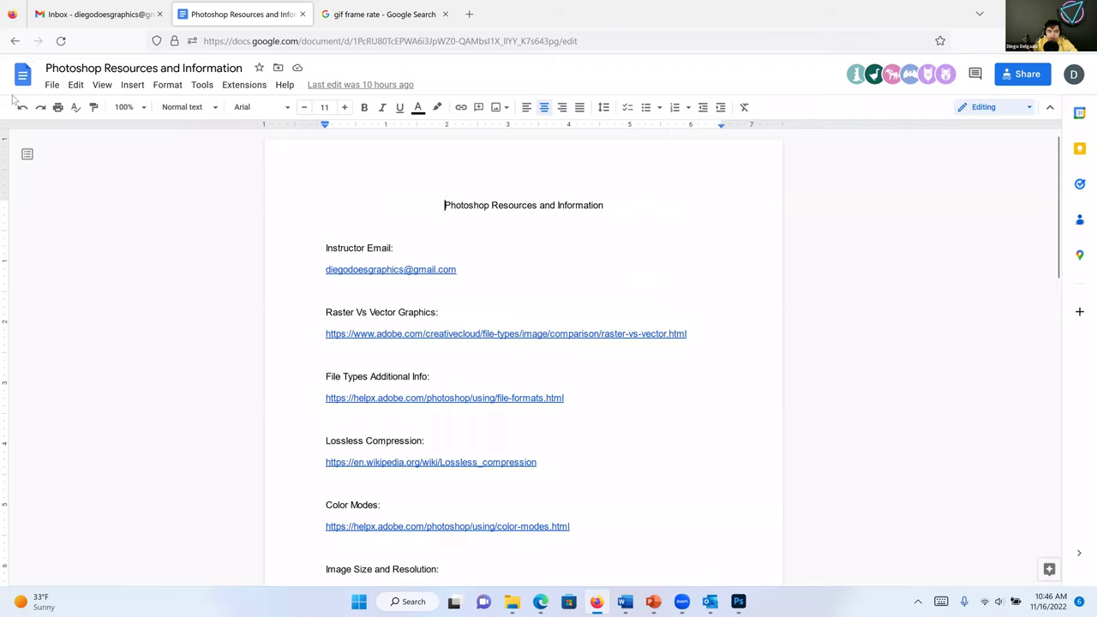
scroll(490, 417, down, 4)
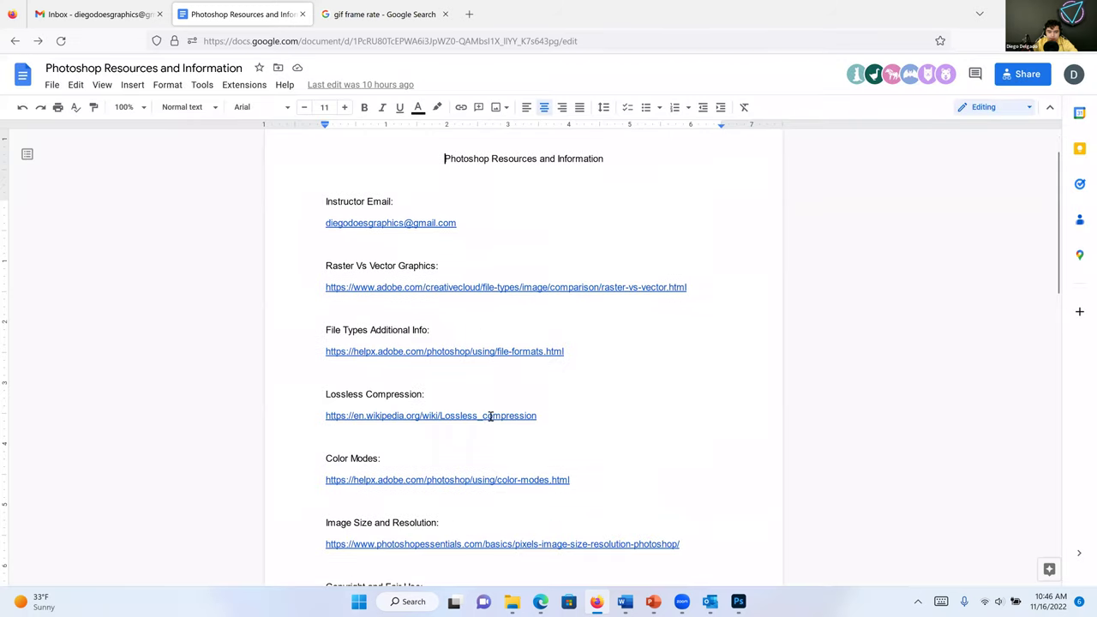
scroll(491, 413, down, 7)
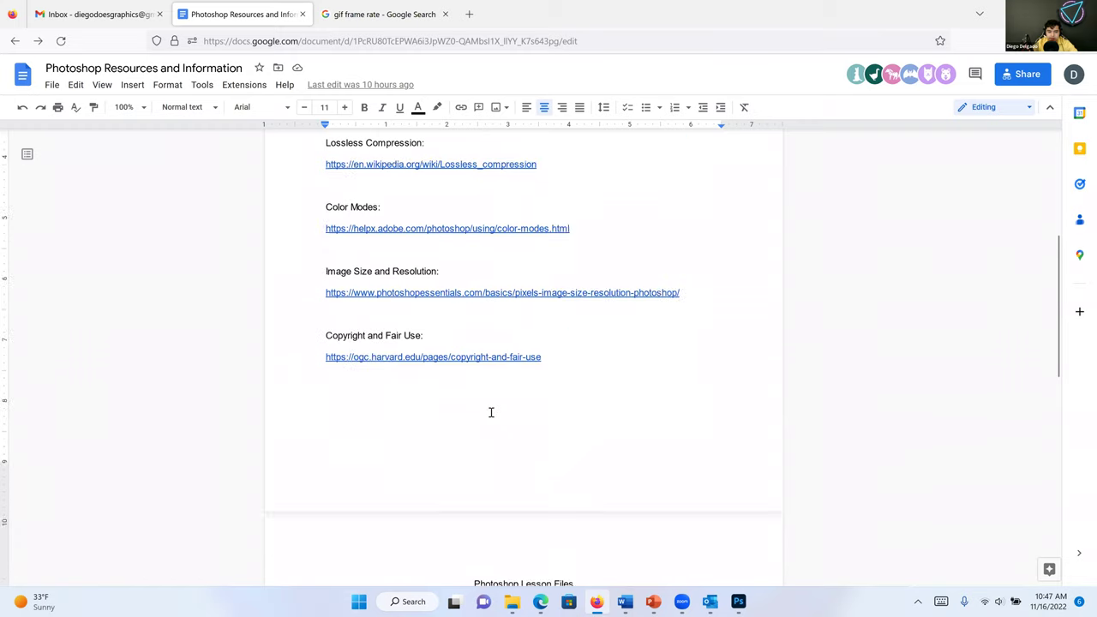
scroll(491, 412, down, 2)
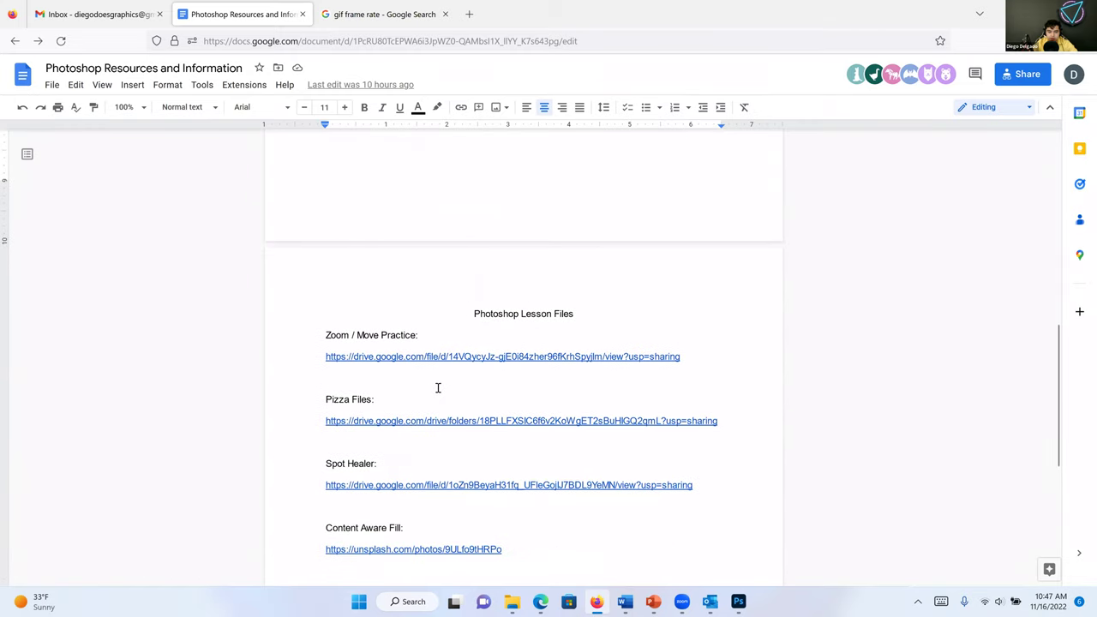
click(329, 401)
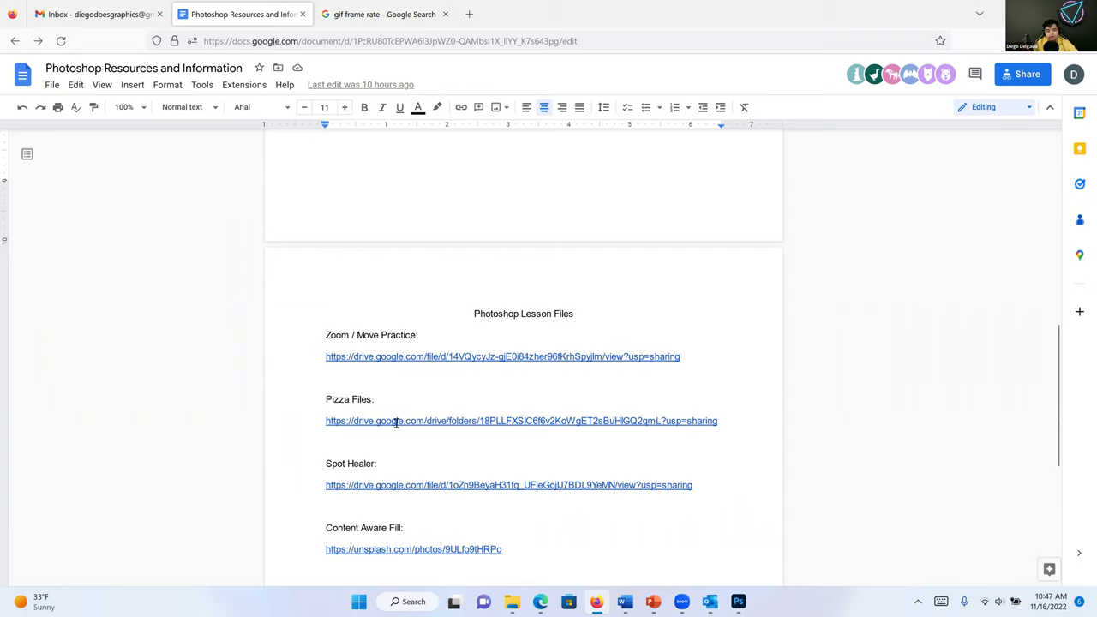
click(451, 421)
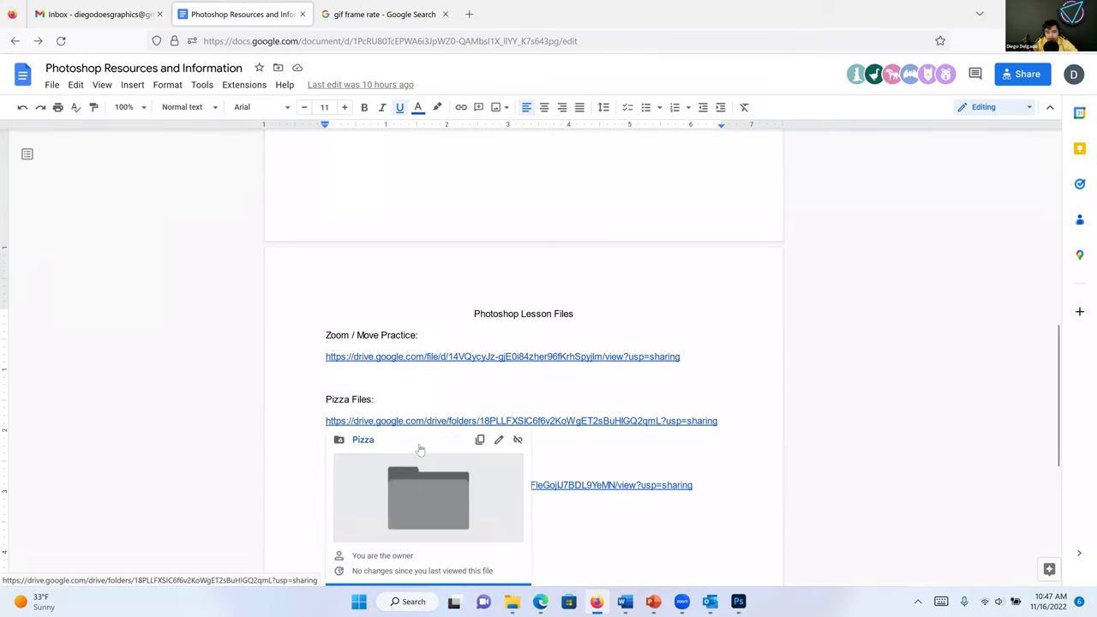
scroll(412, 463, down, 1)
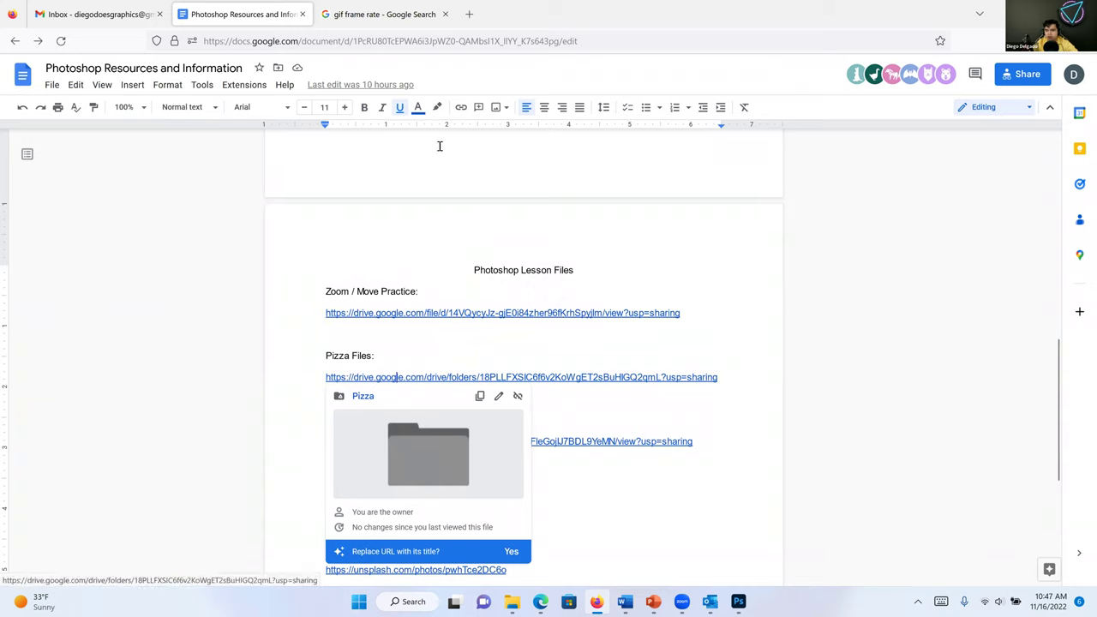
Copy the resource document's share link and close the sharing settings
click(1028, 75)
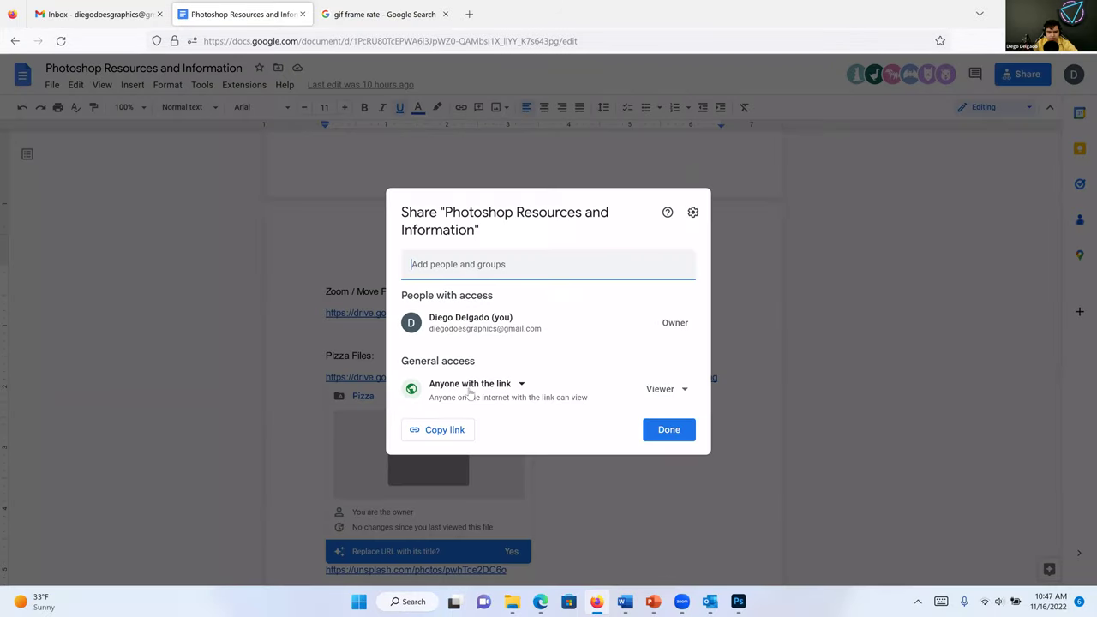
click(452, 431)
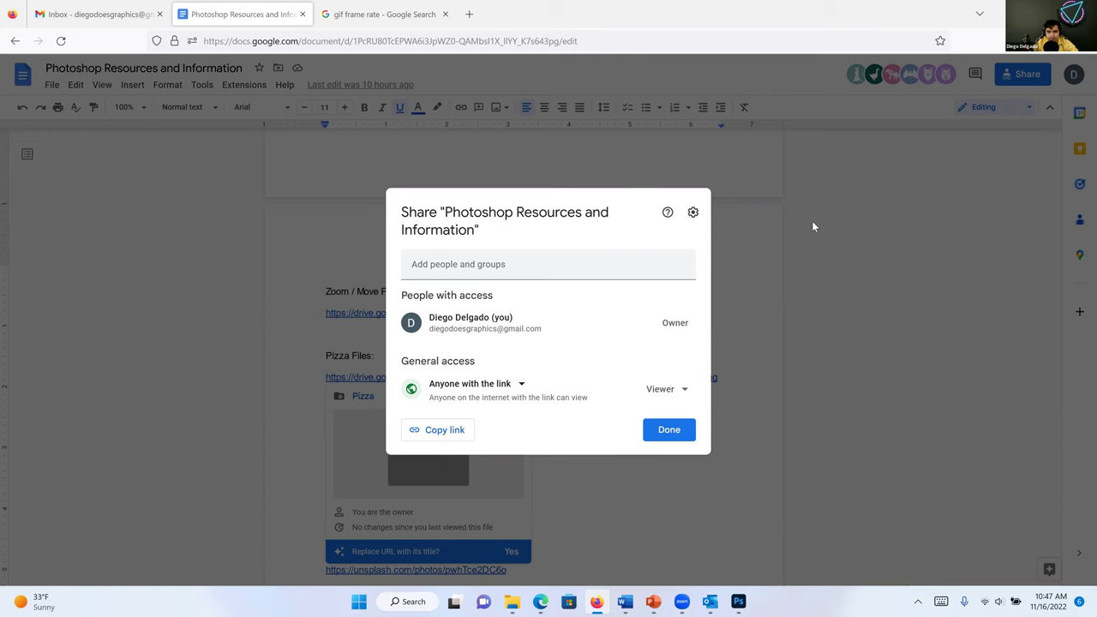
key(Escape)
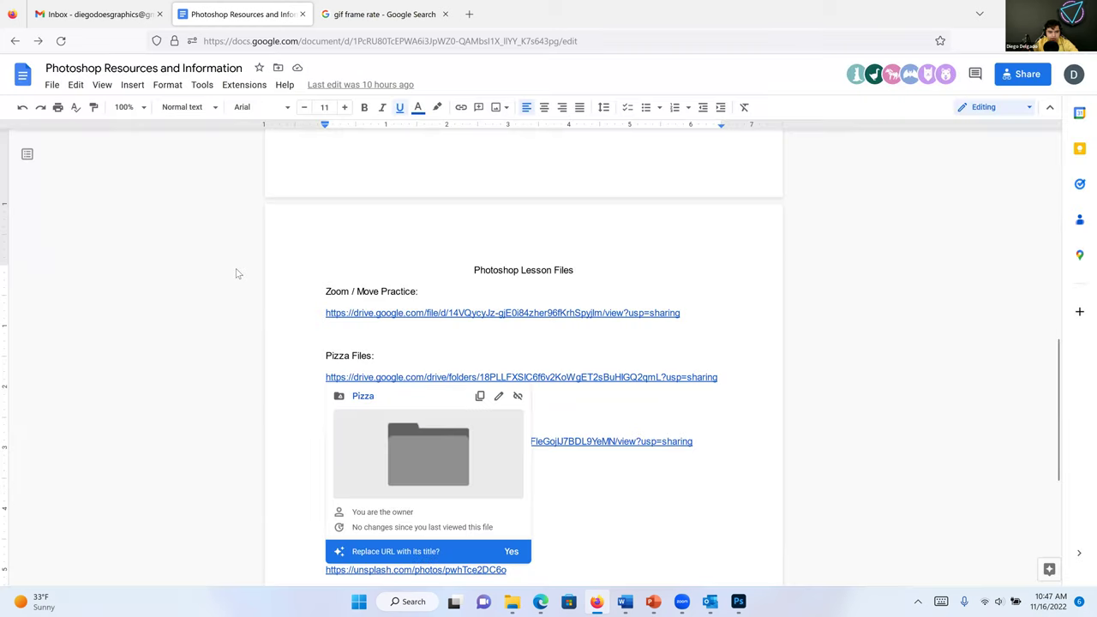
Open the Pizza folder from the link under Pizza Files
click(485, 299)
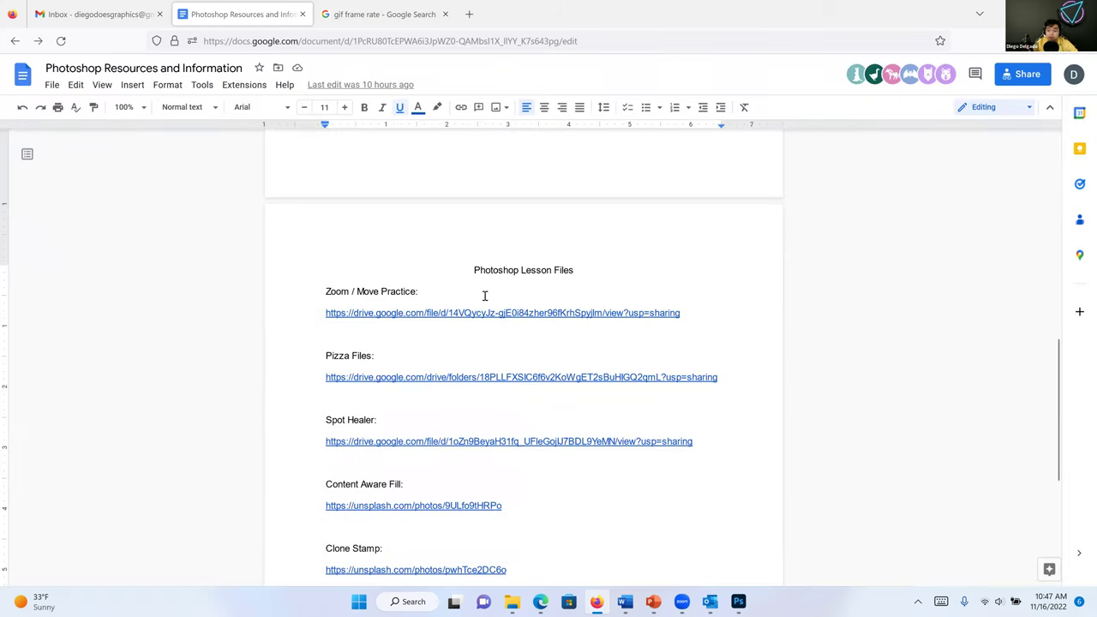
click(423, 380)
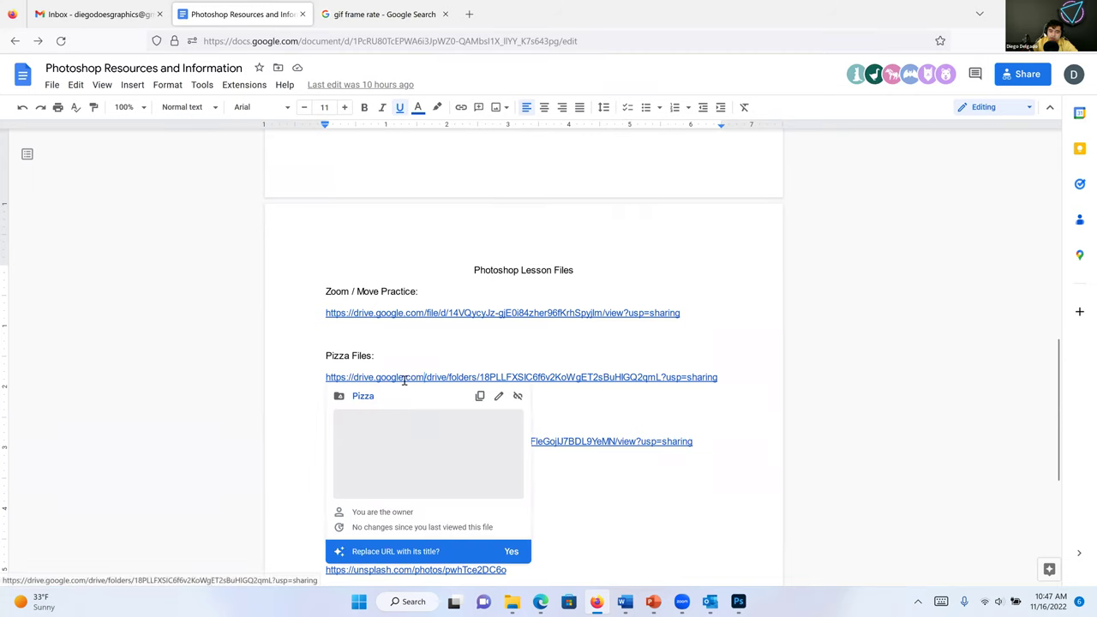
click(418, 461)
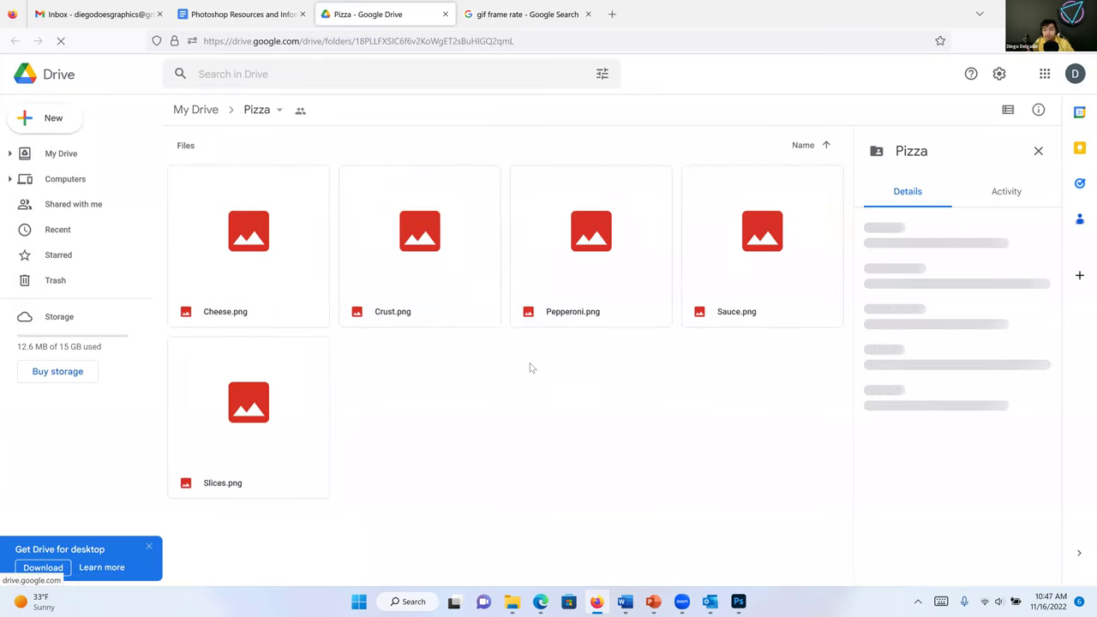
Select all the Pizza images from Cheese.png to Slices.png and download them together
click(268, 261)
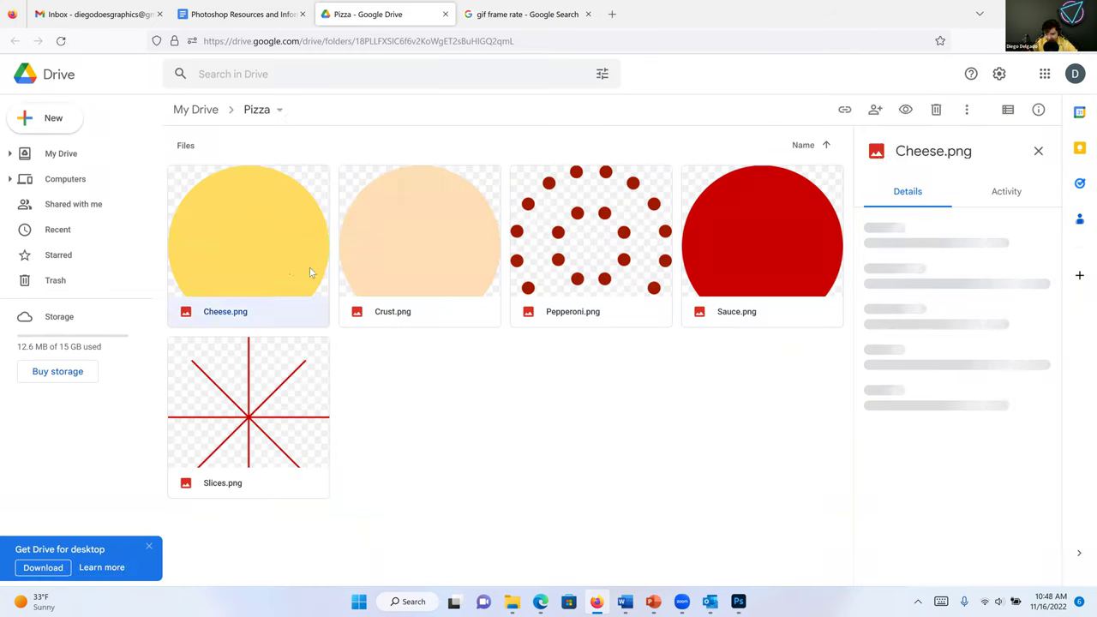
shift+click(281, 398)
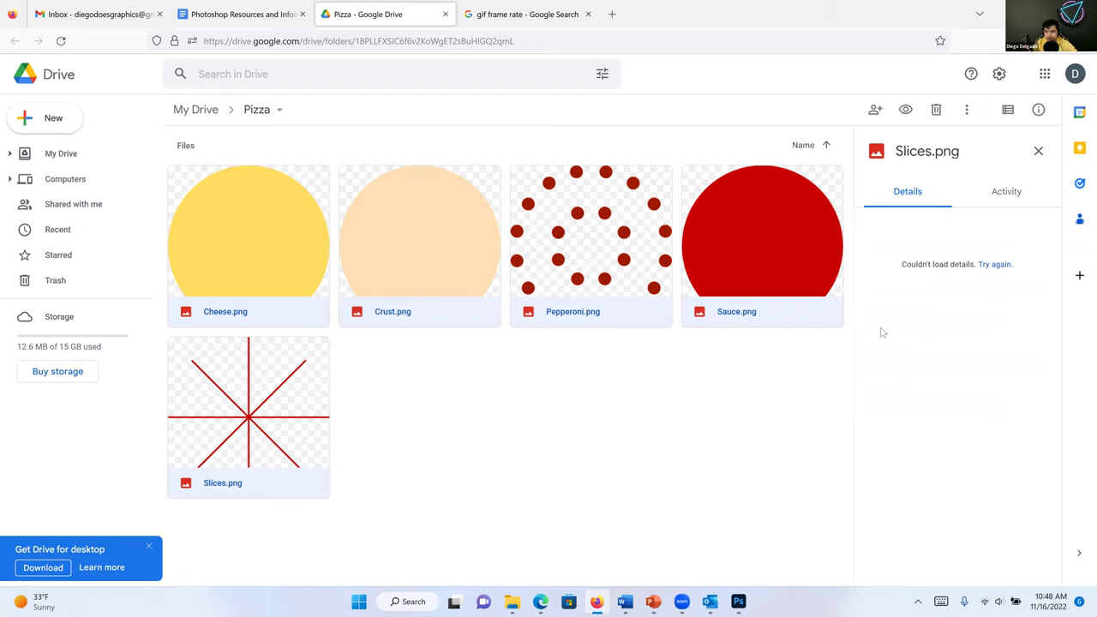
right_click(541, 252)
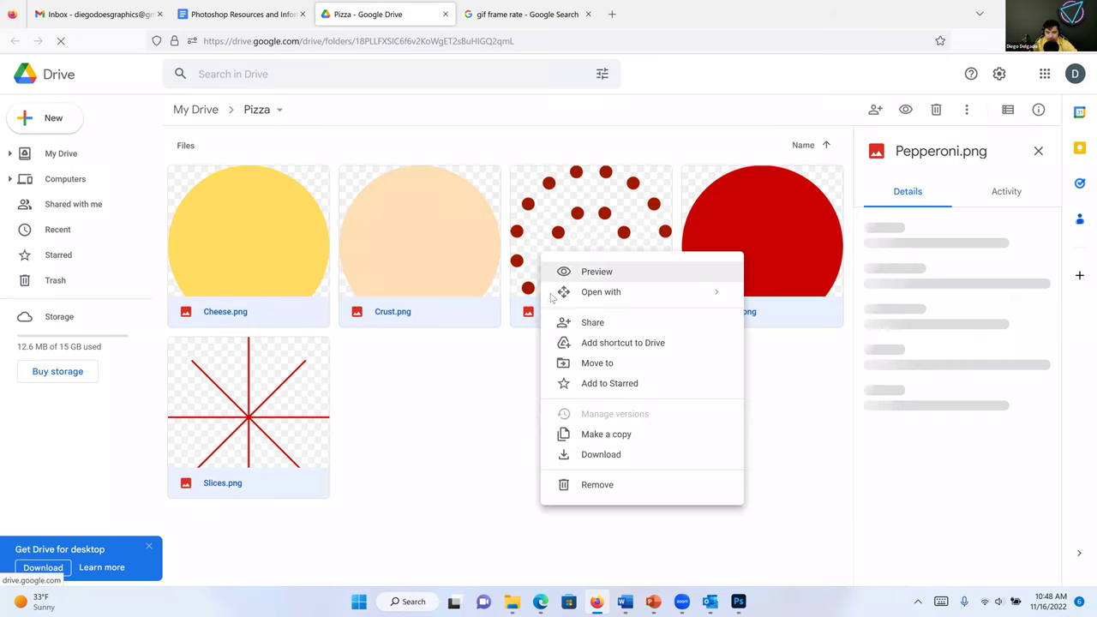
click(608, 457)
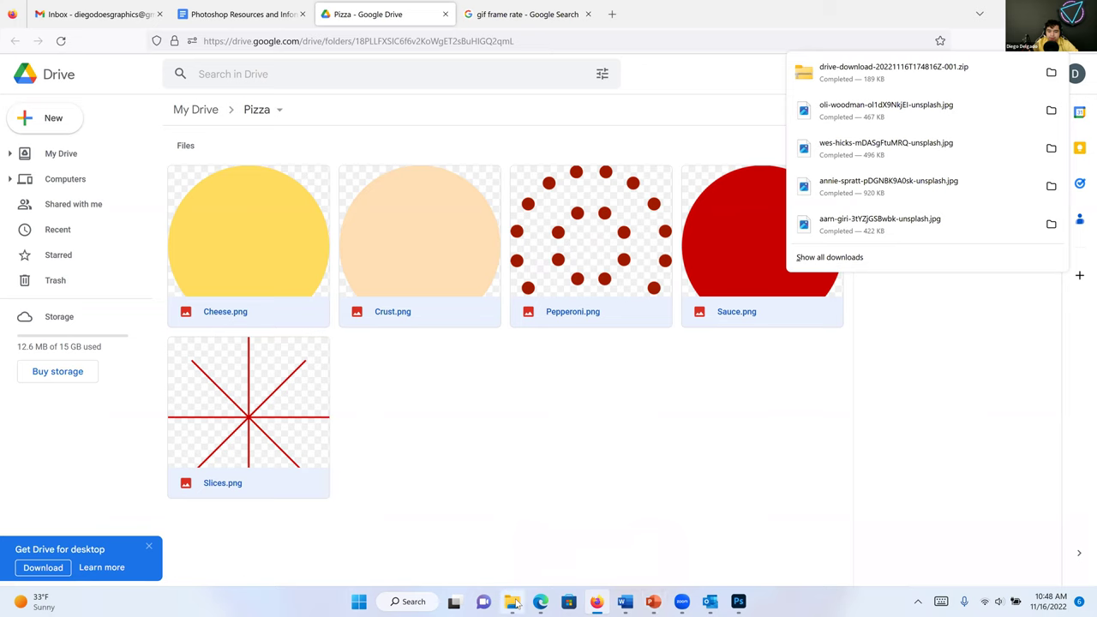
Switch to File Explorer and extract the downloaded drive-download zip in the Downloads folder to its default destination
mouse_move(515, 604)
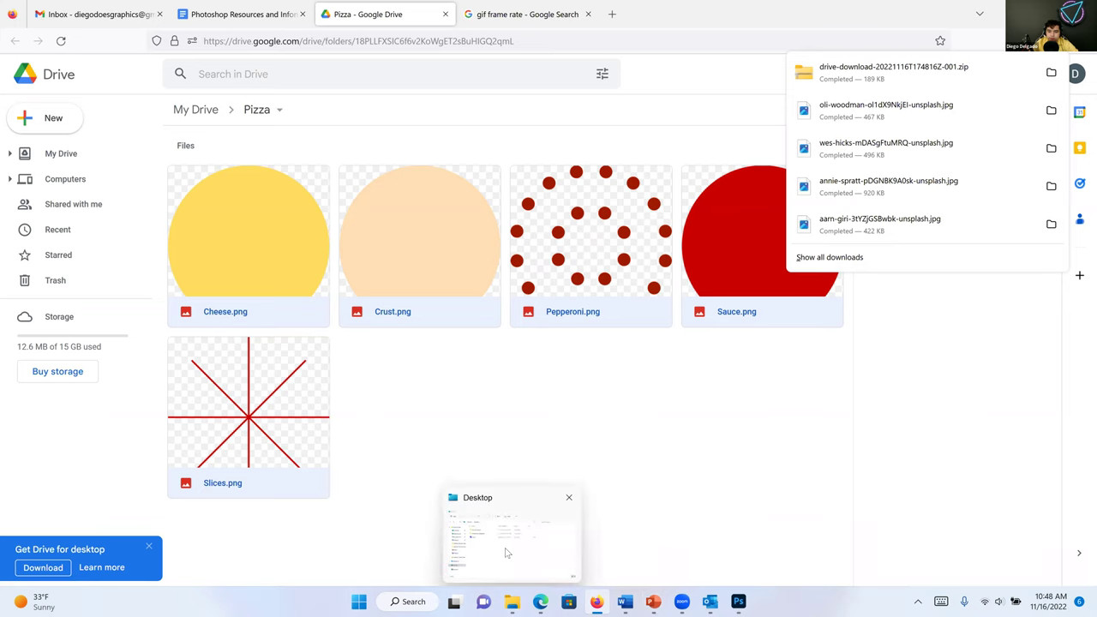
click(506, 553)
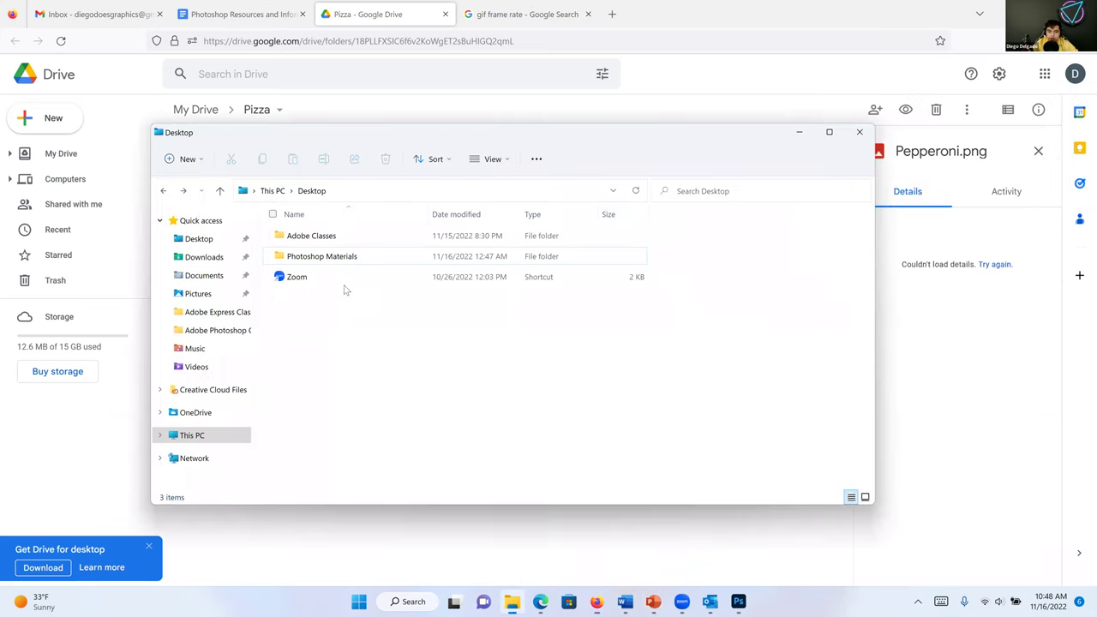
click(191, 256)
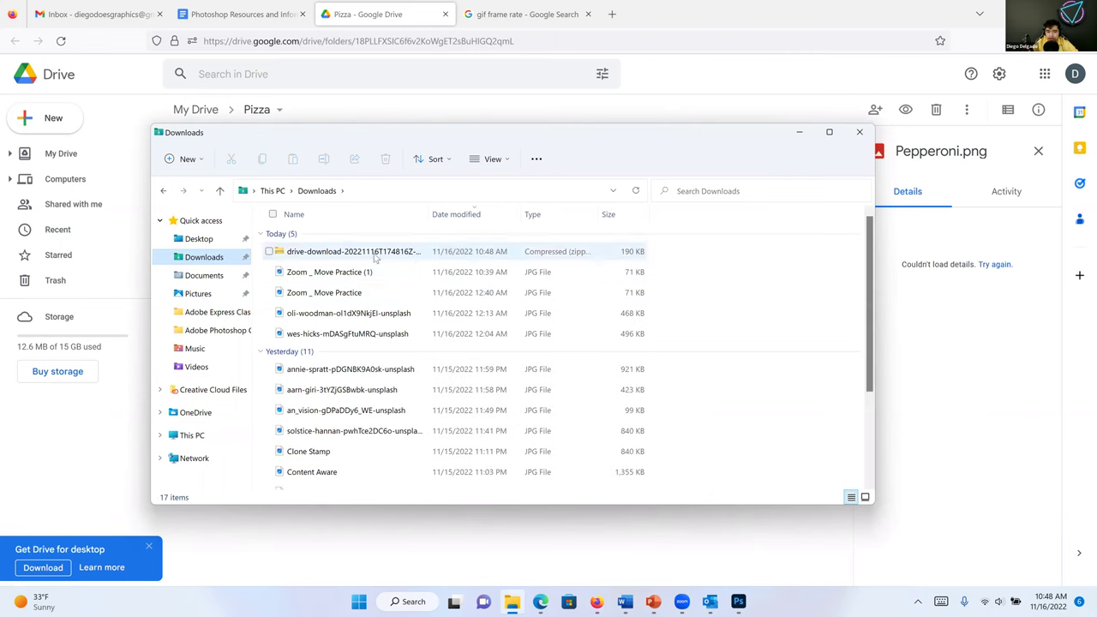
click(375, 256)
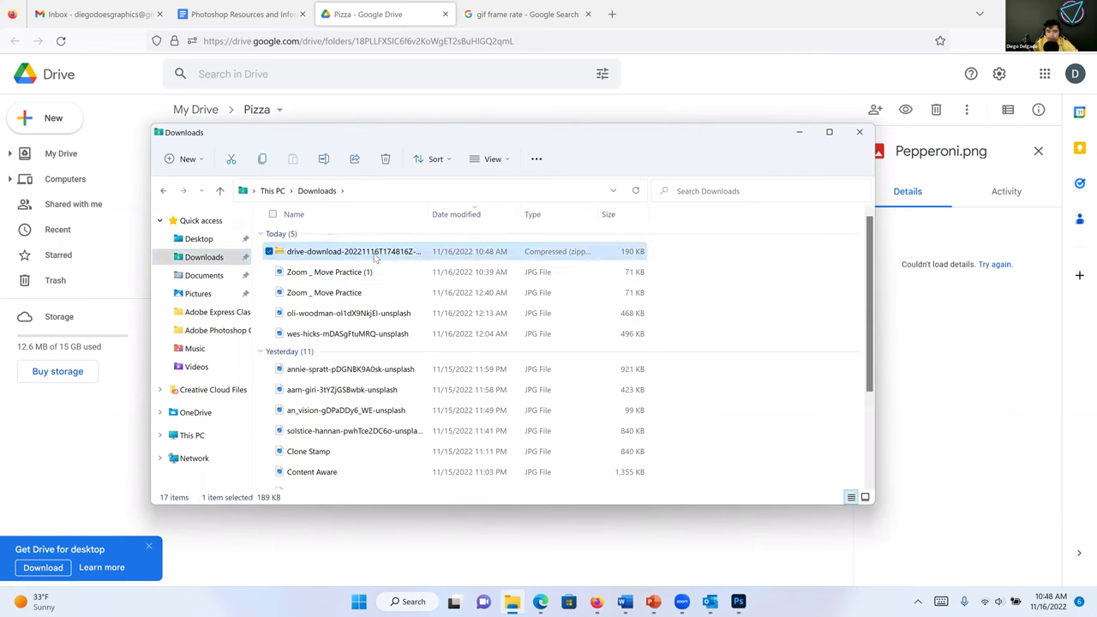
right_click(435, 256)
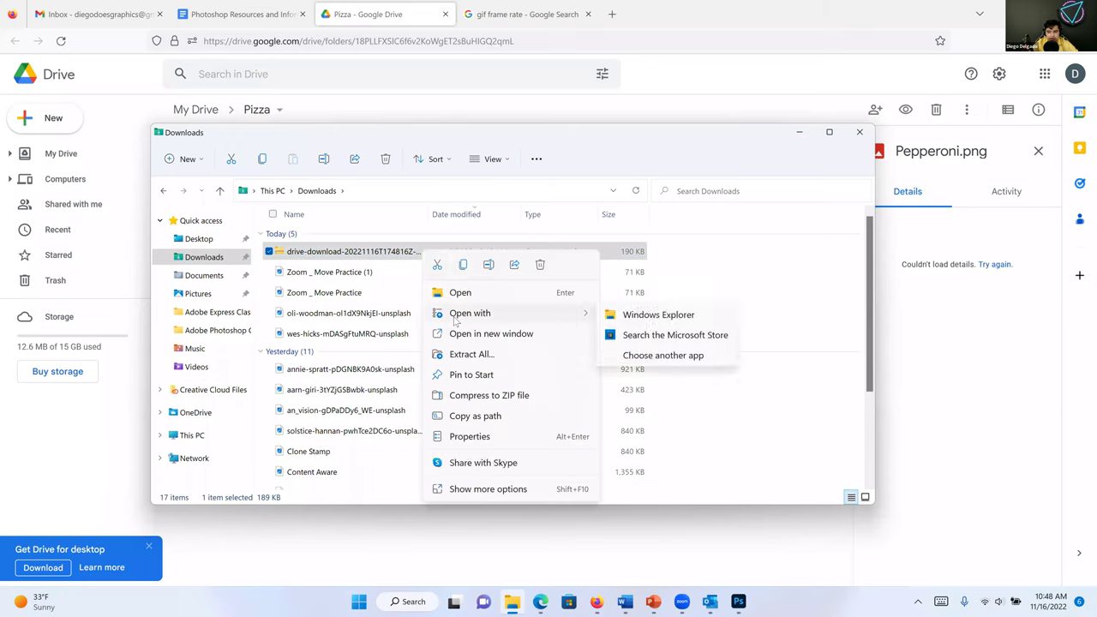
click(472, 355)
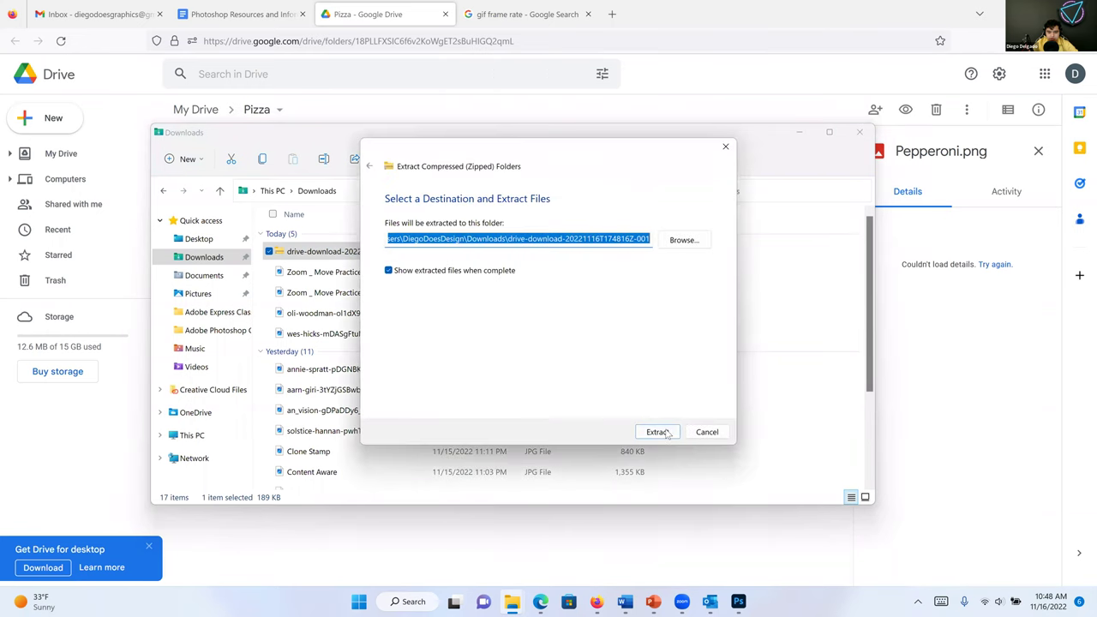
click(658, 432)
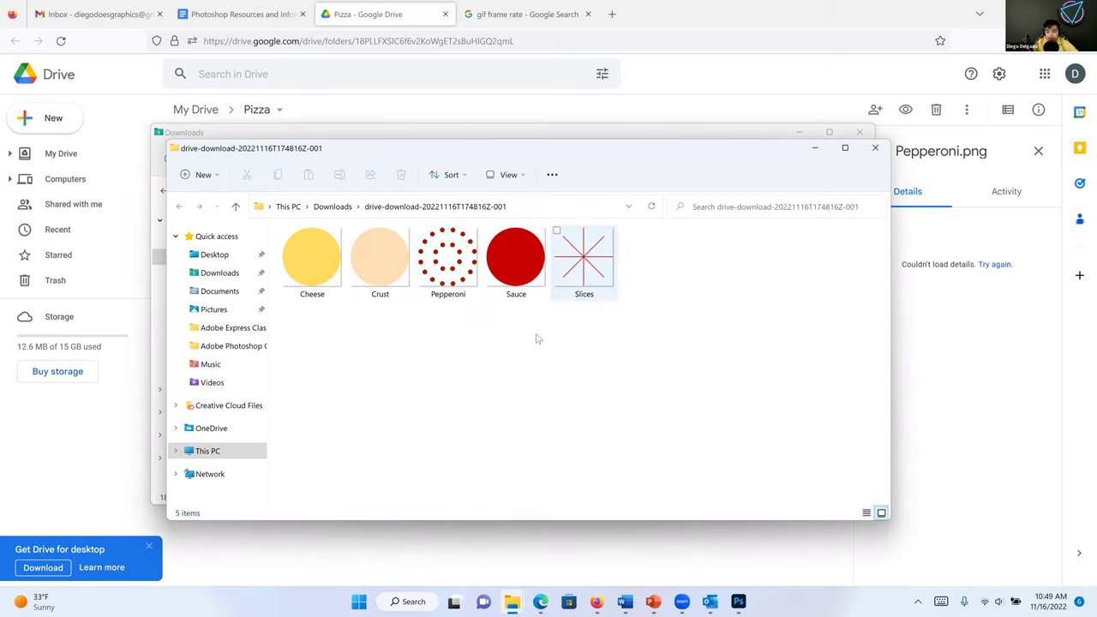
Switch to Photoshop and open the Crust image from the extracted drive-download folder
mouse_move(740, 603)
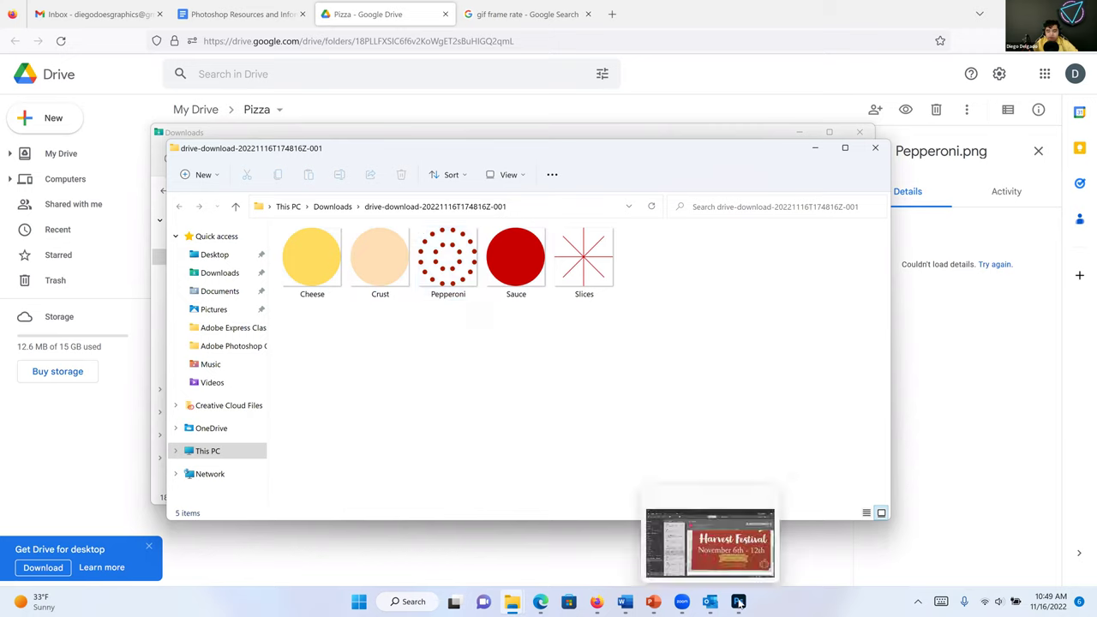
click(750, 551)
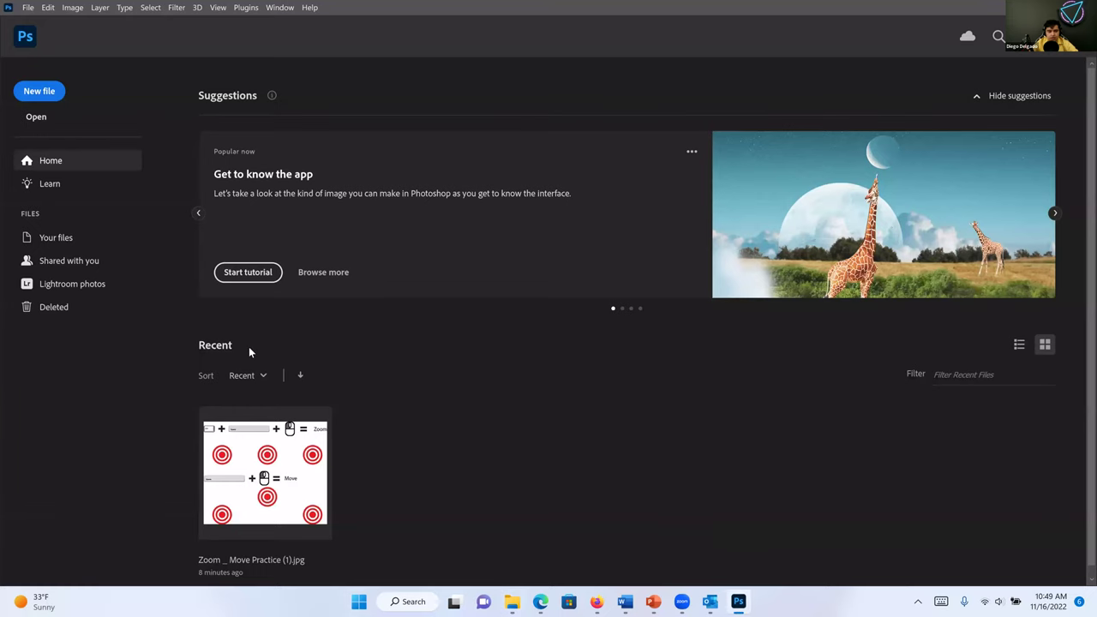
click(39, 117)
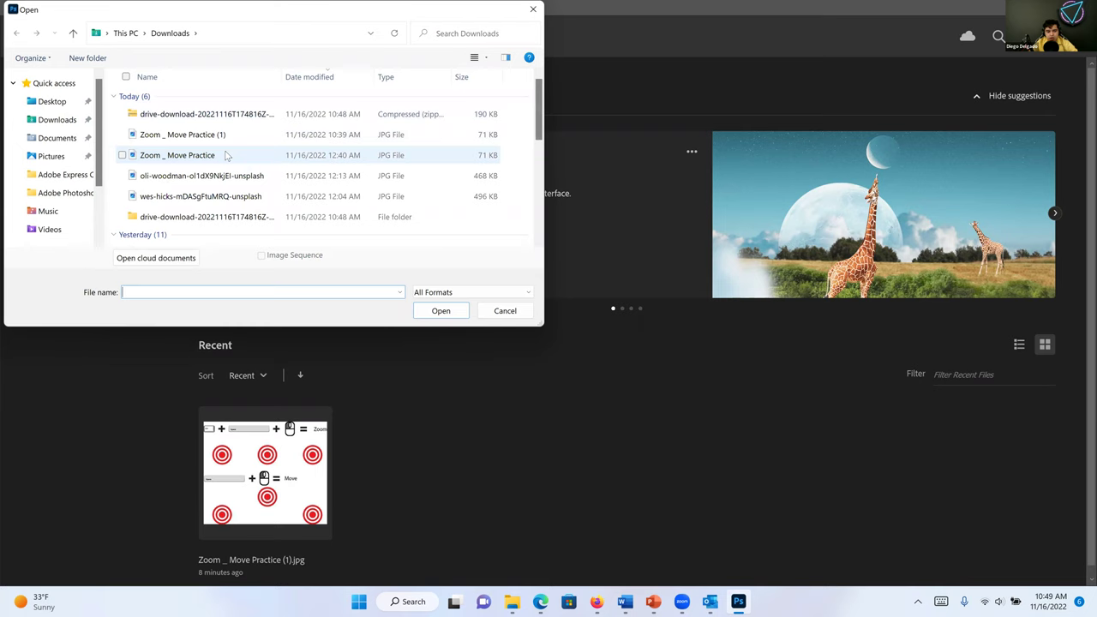
double_click(212, 219)
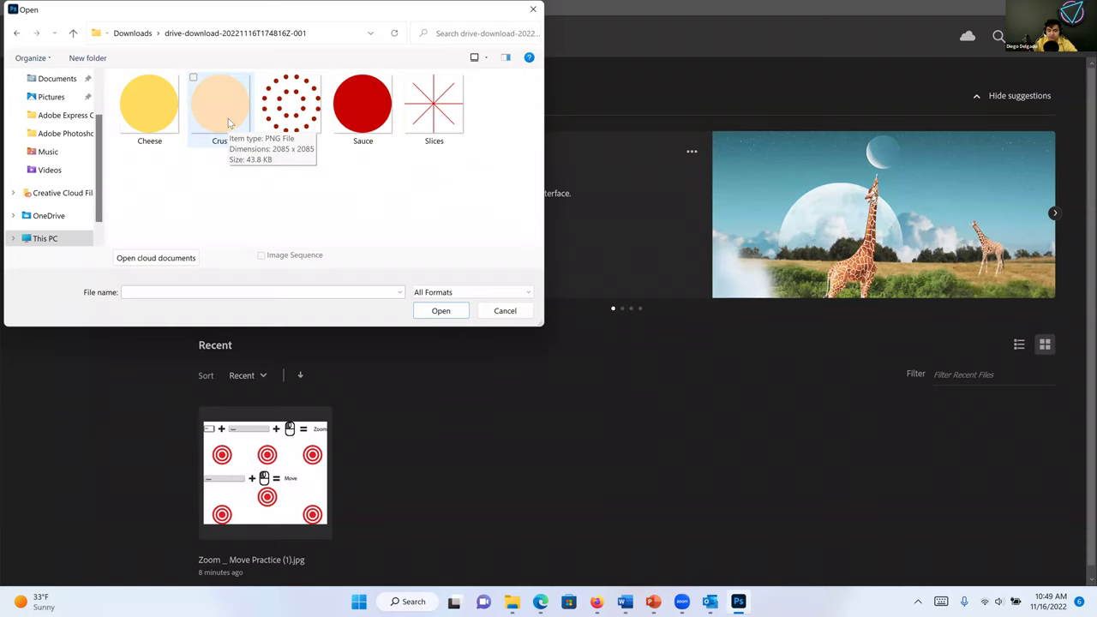
click(229, 122)
click(449, 312)
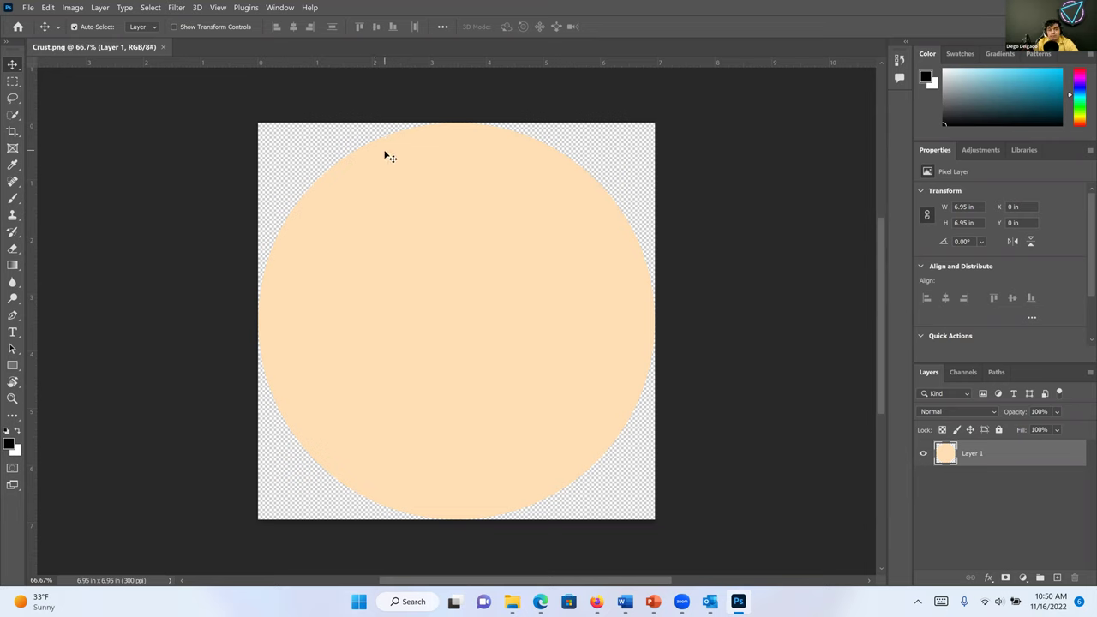
Place the Sauce image as an embedded object on top of the crust at its original size and position
click(28, 6)
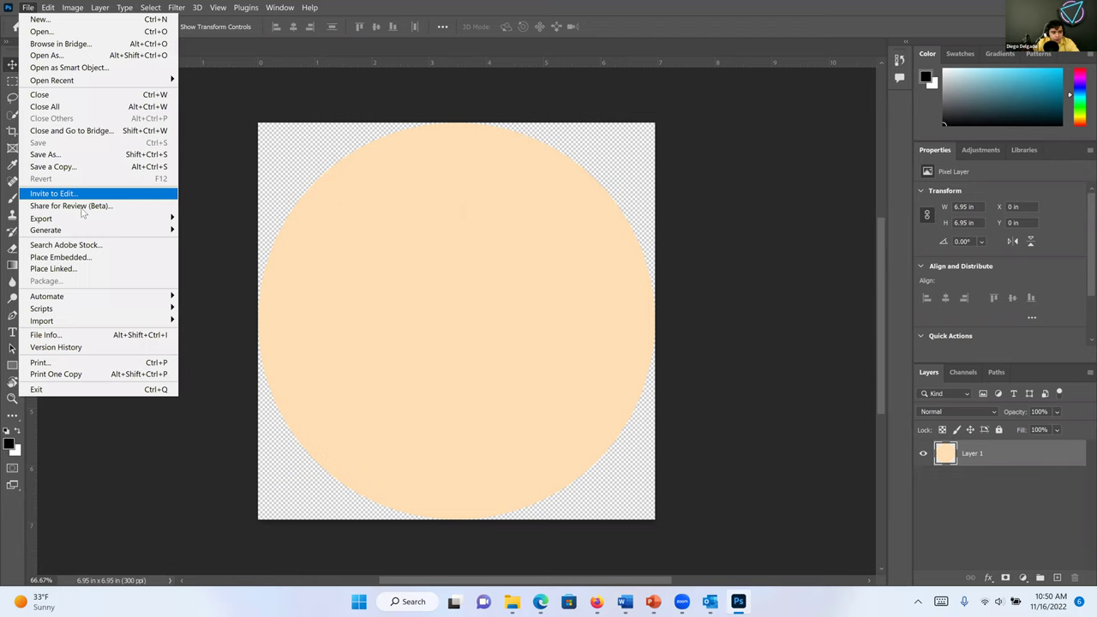
click(104, 260)
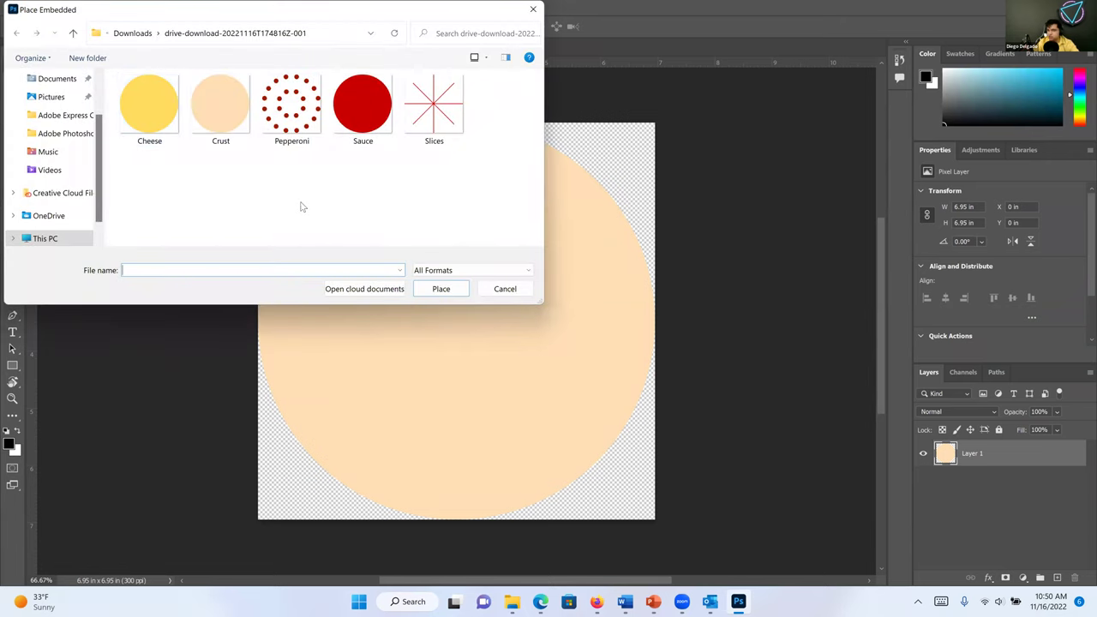
click(356, 124)
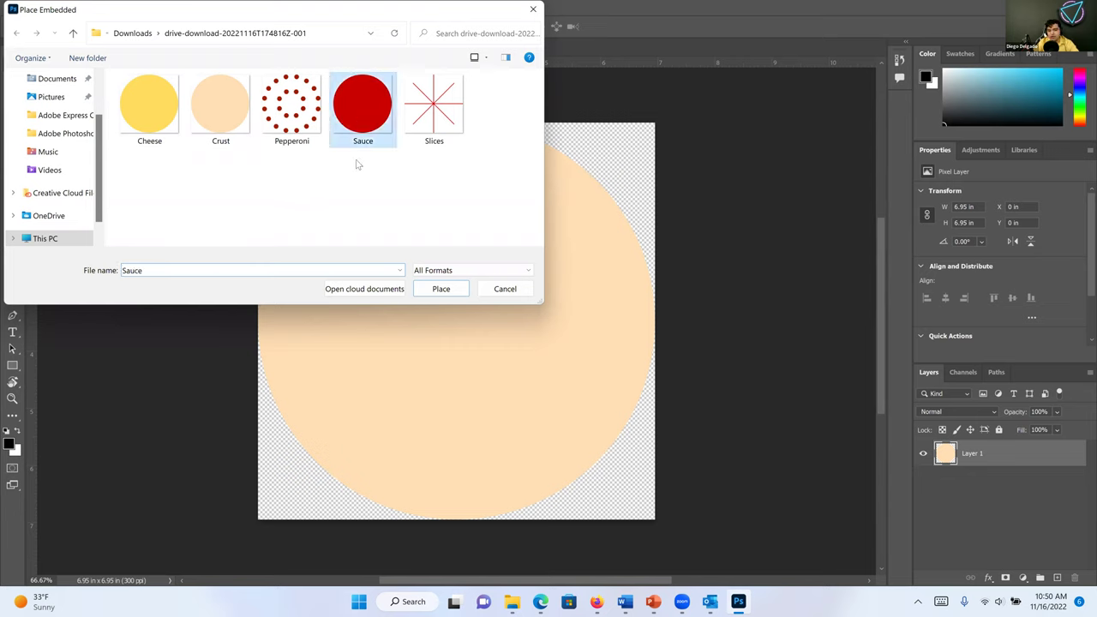
click(441, 290)
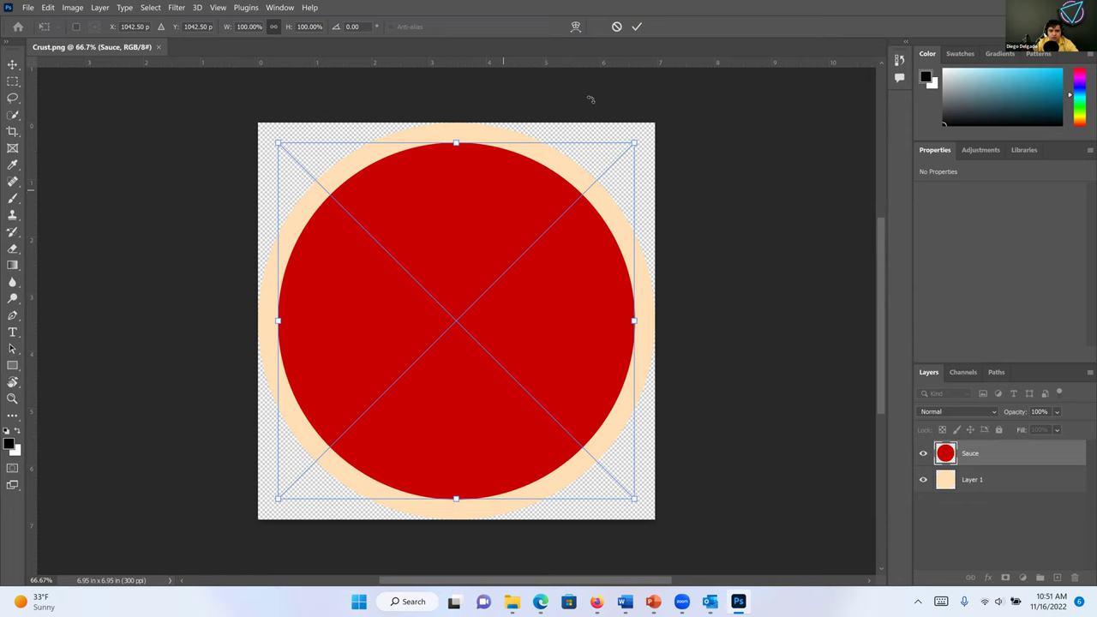
click(636, 29)
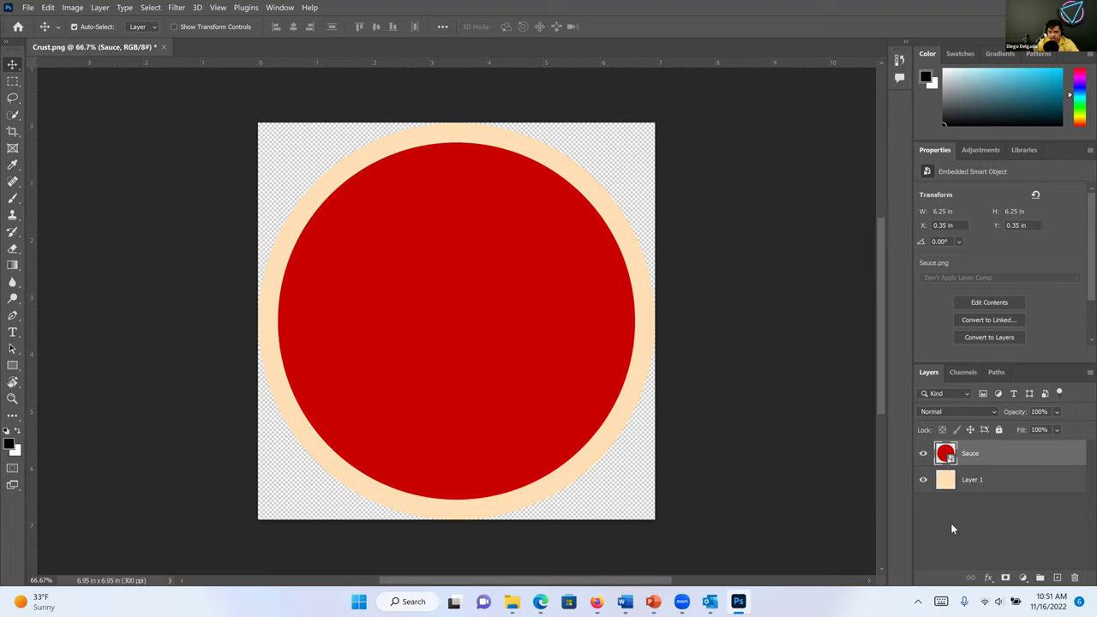
drag(334, 492, 355, 523)
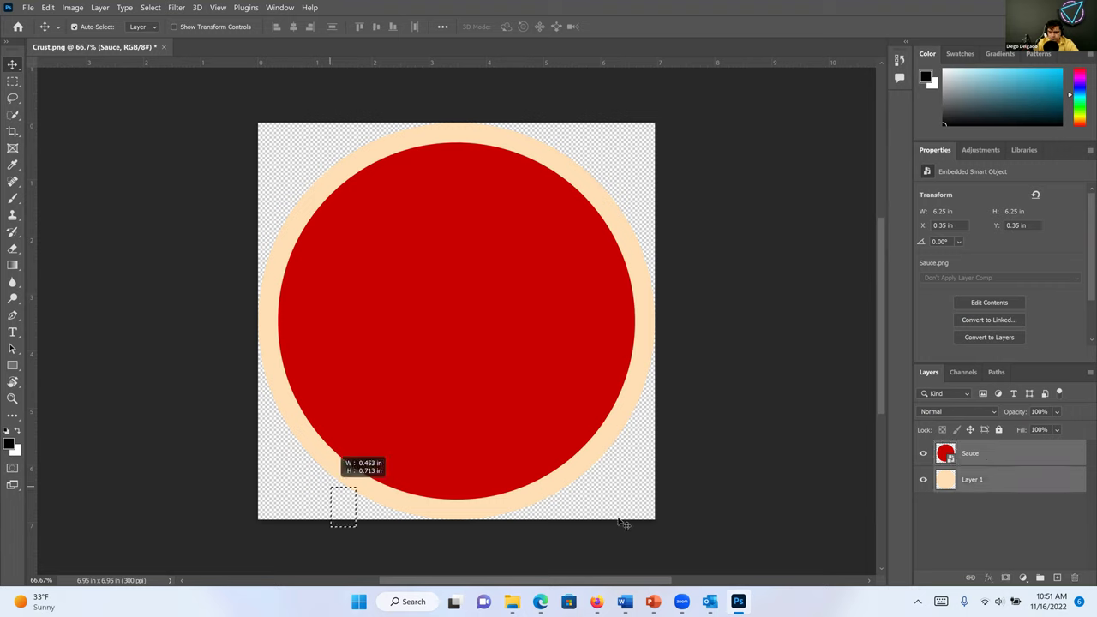
click(974, 483)
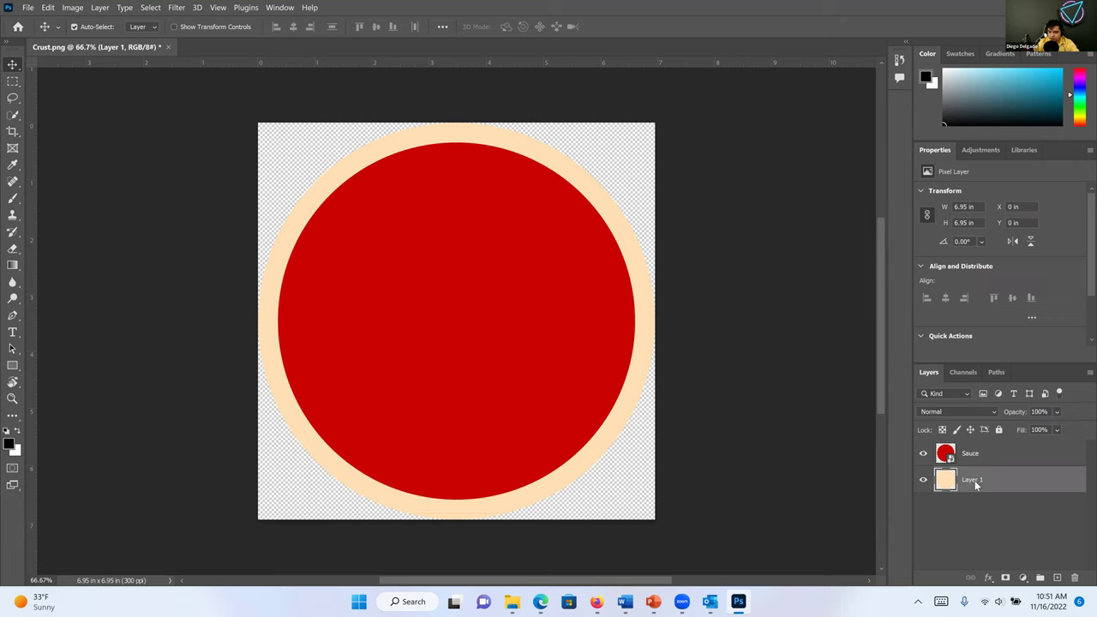
right_click(975, 480)
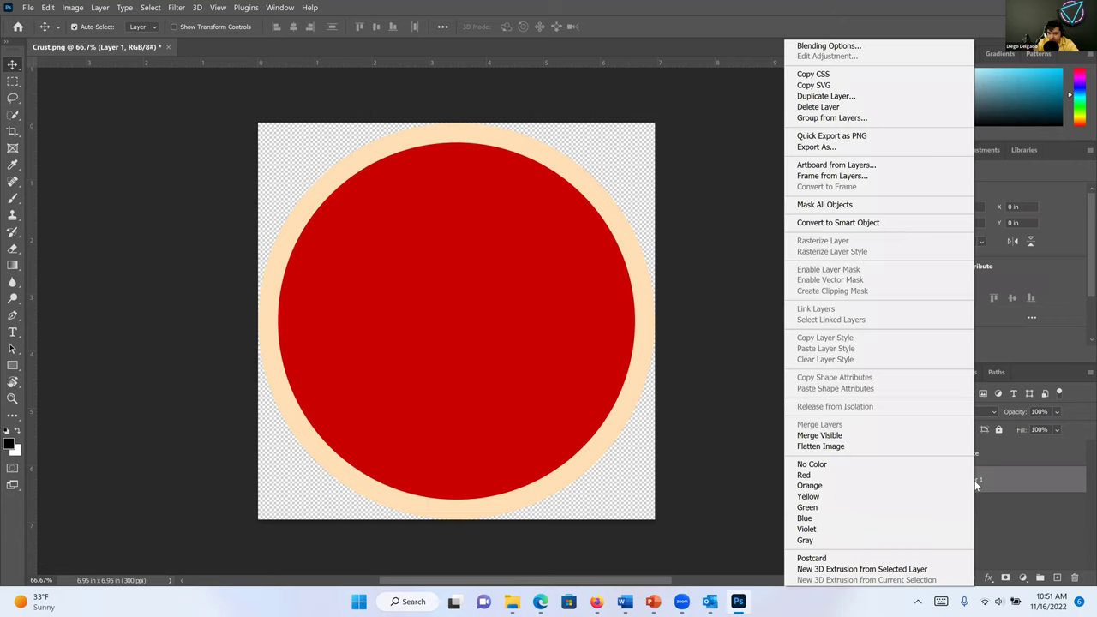
click(1012, 515)
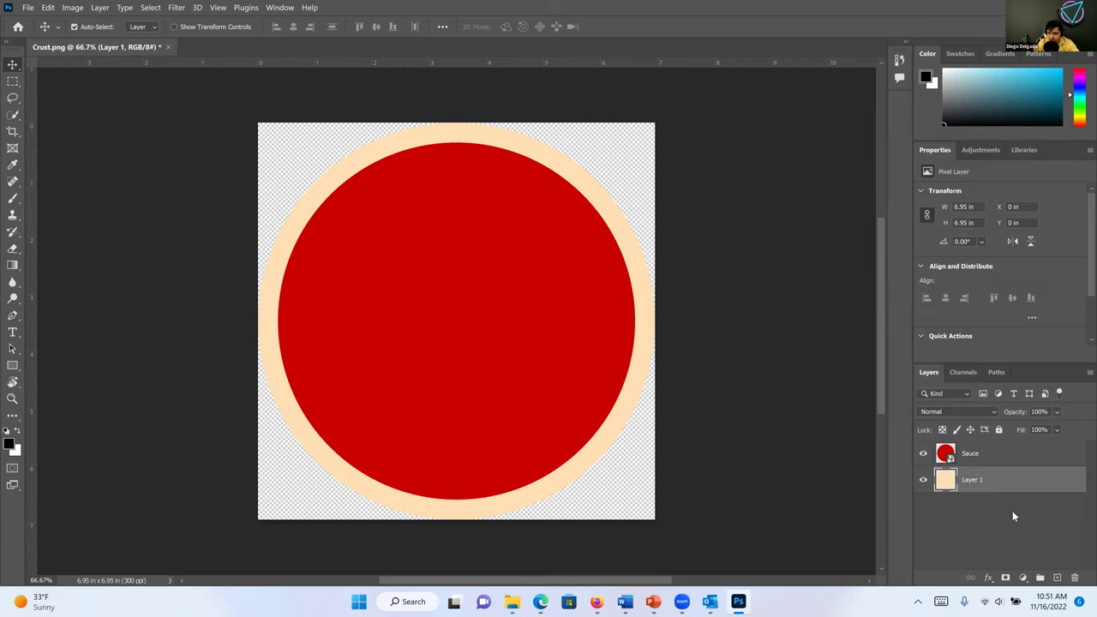
click(982, 465)
click(956, 485)
click(987, 457)
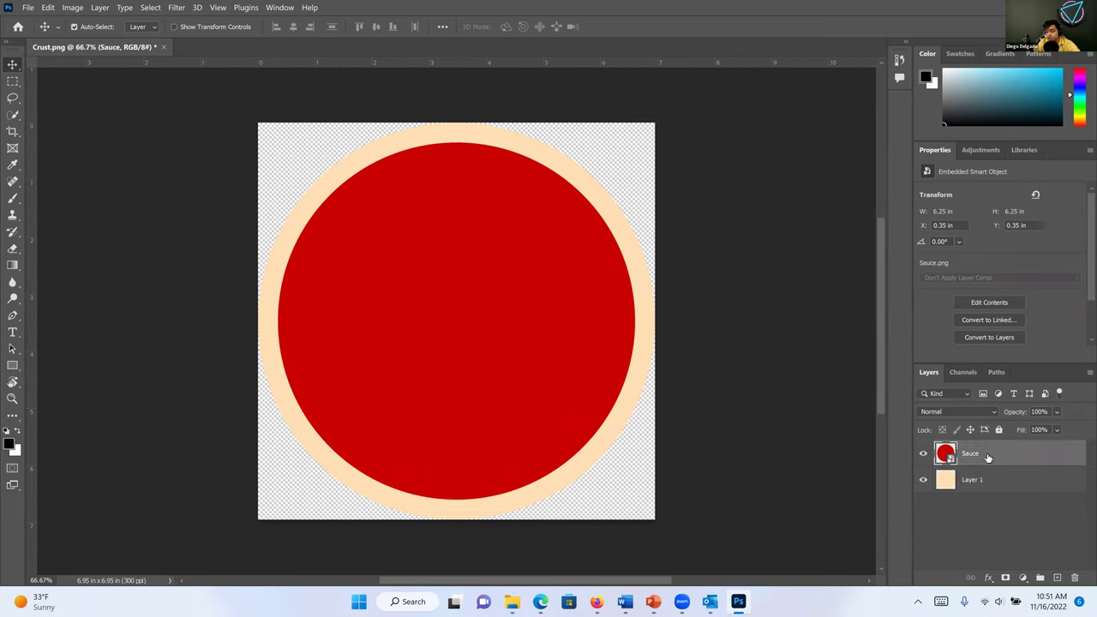
Hide the Sauce layer to check the crust beneath it, show it again, and clear the layer selection
click(923, 456)
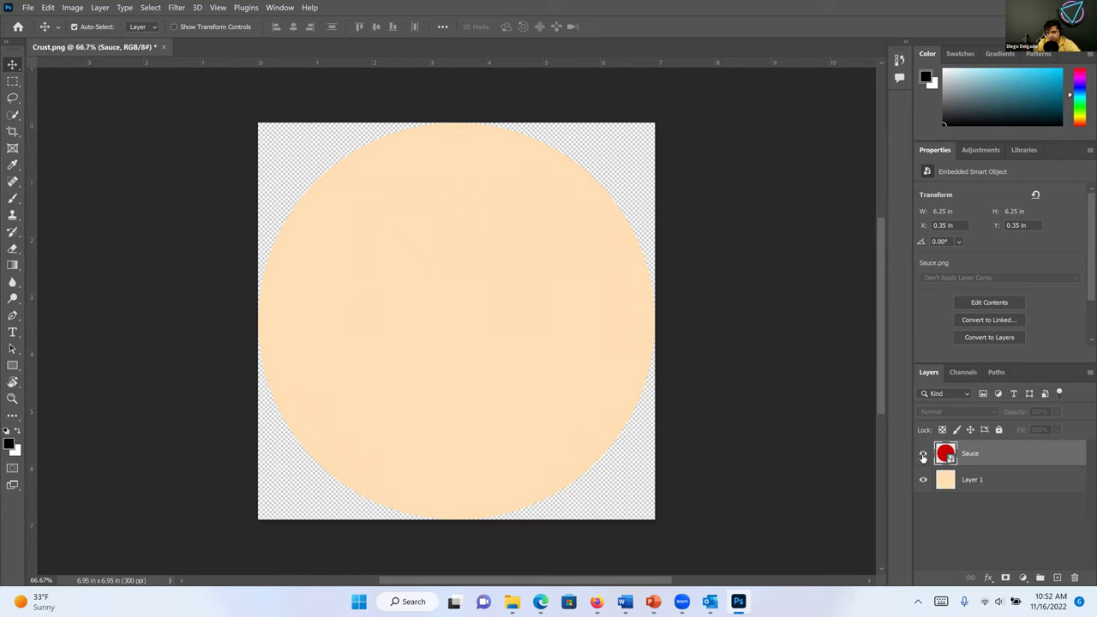
click(923, 456)
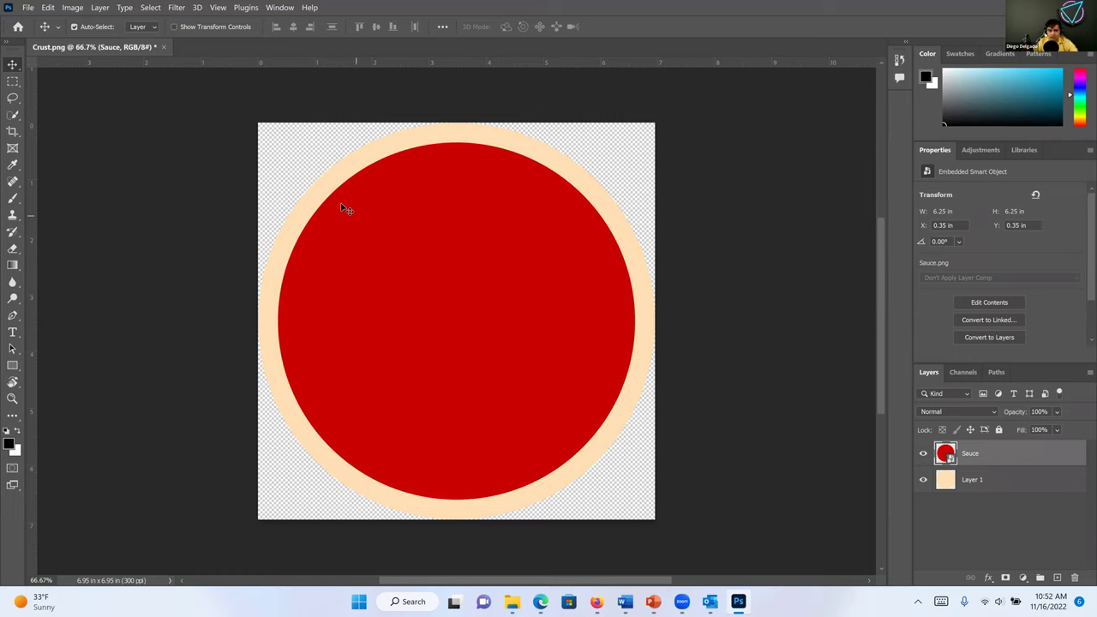
click(269, 163)
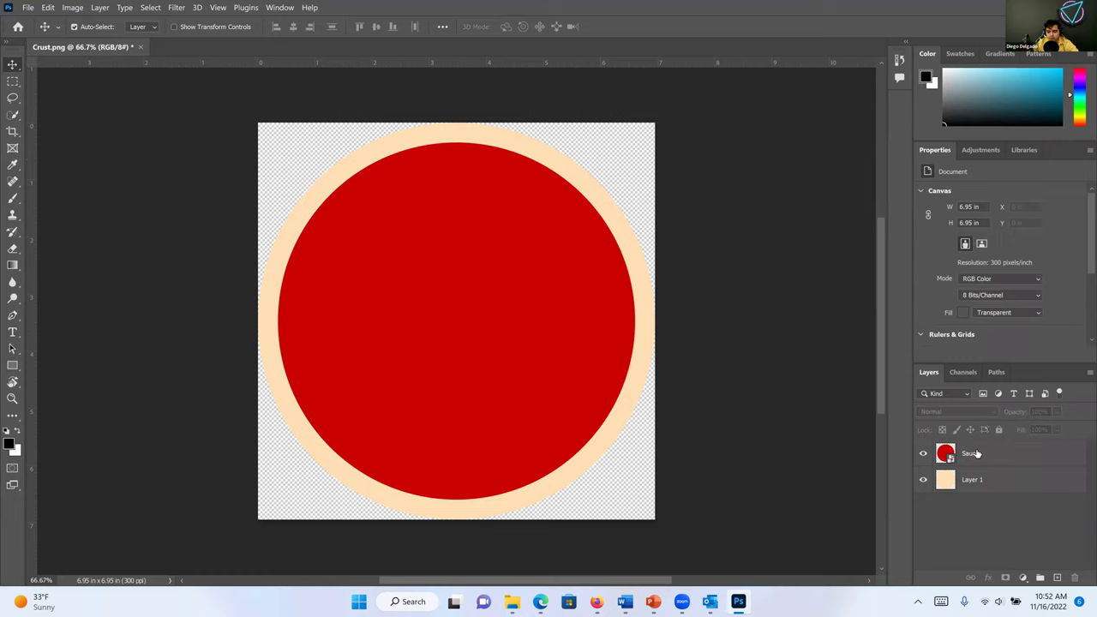
Place the Cheese image as an embedded object above the Sauce layer at its original size and position
click(543, 301)
click(27, 8)
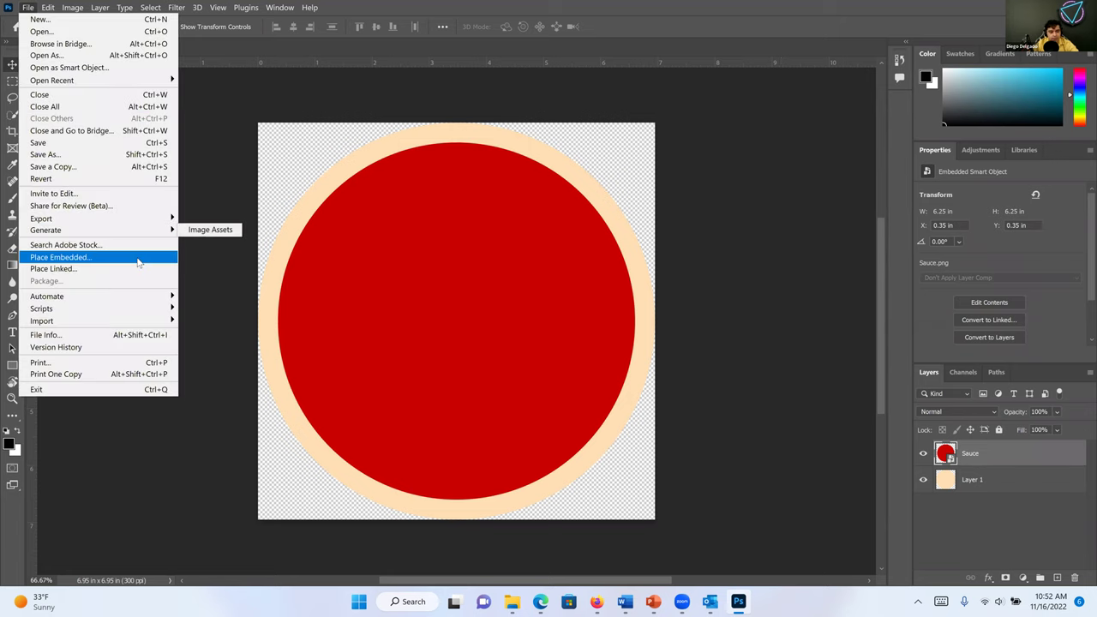
click(136, 257)
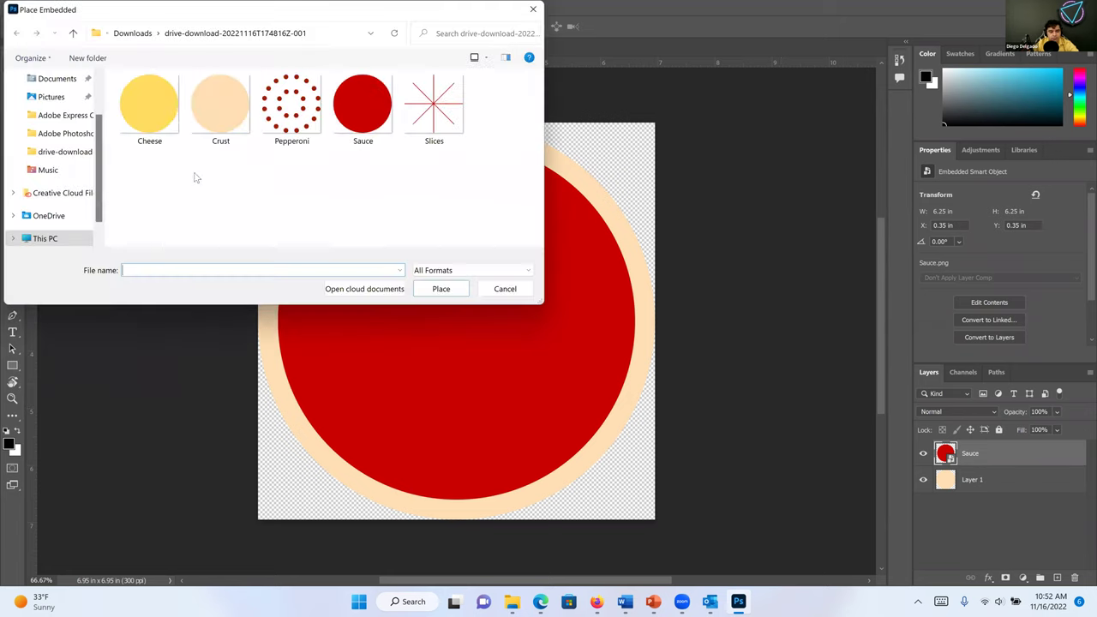
click(140, 104)
click(442, 294)
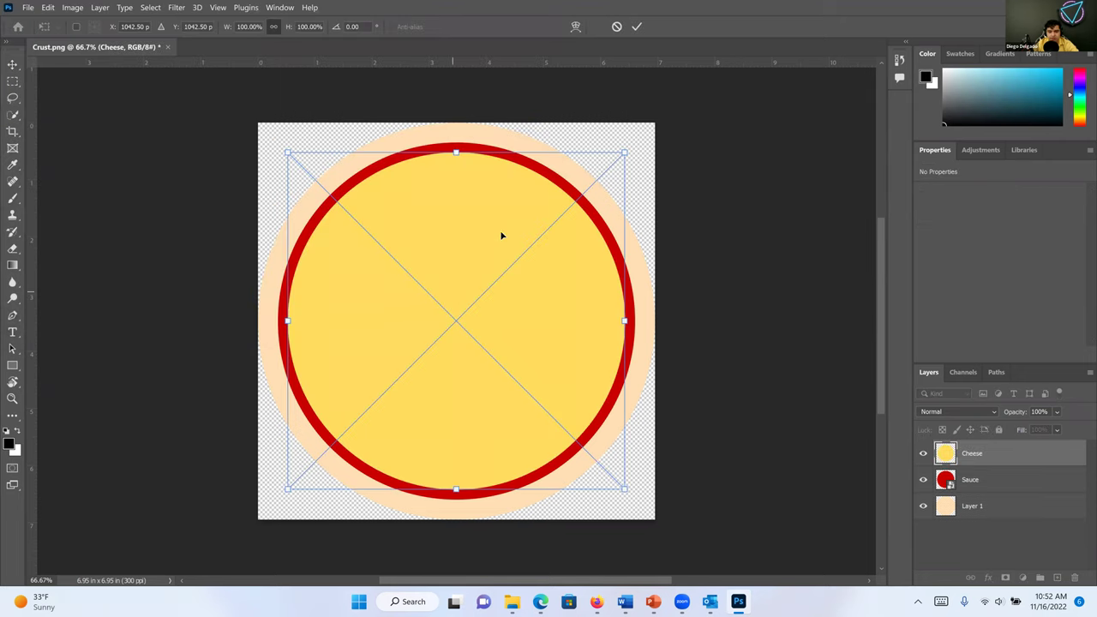
click(636, 26)
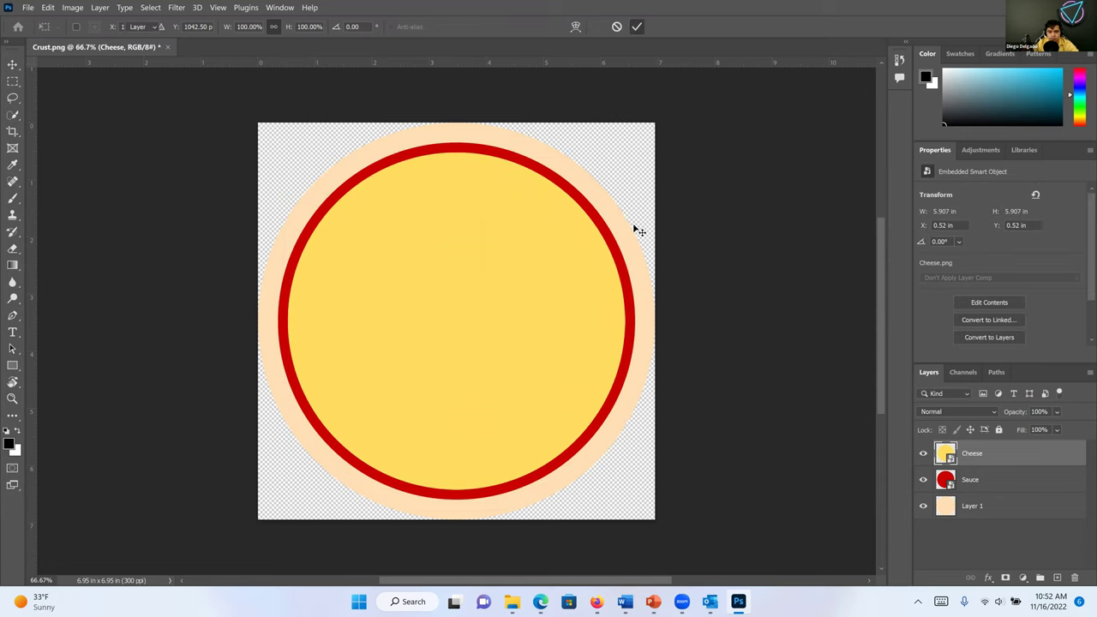
Hide the Cheese and Sauce layers one after the other to inspect the stacking, and show both again
click(924, 453)
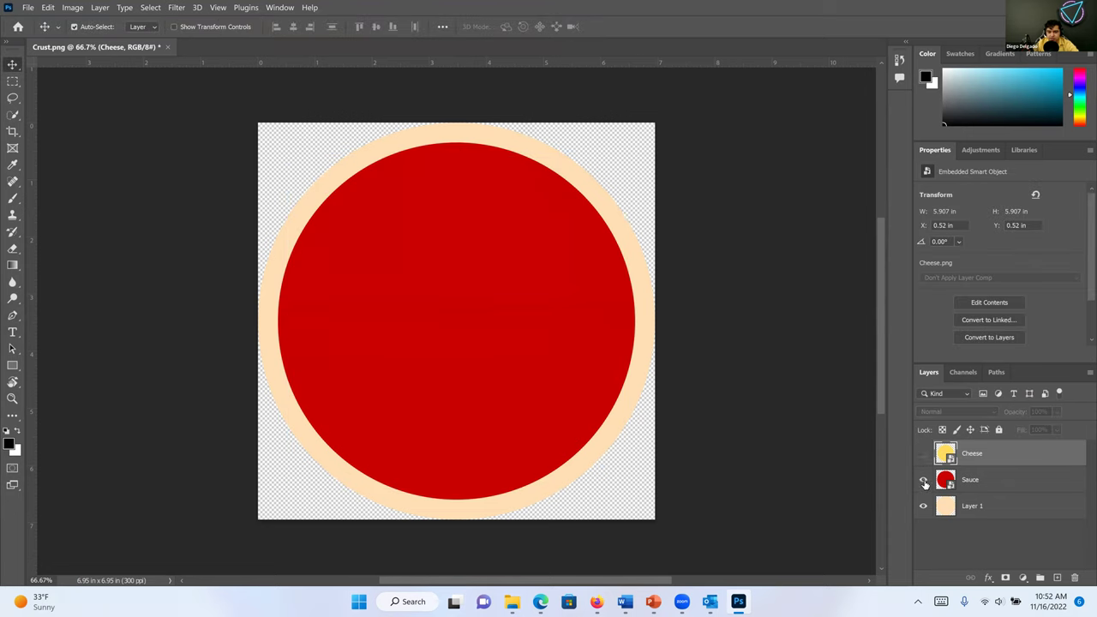
click(924, 485)
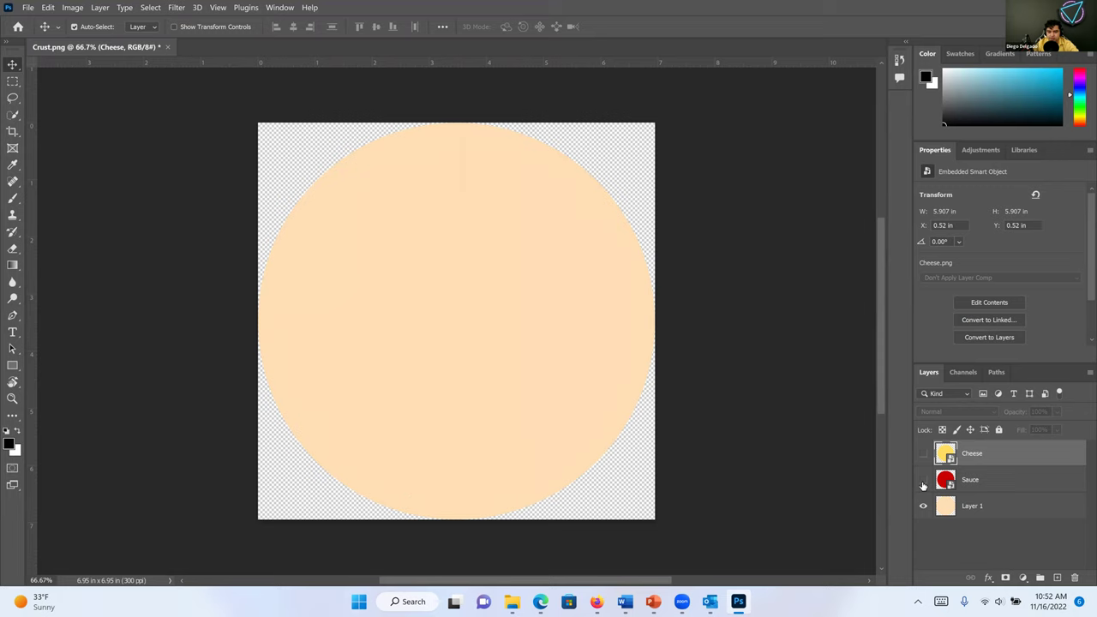
click(923, 481)
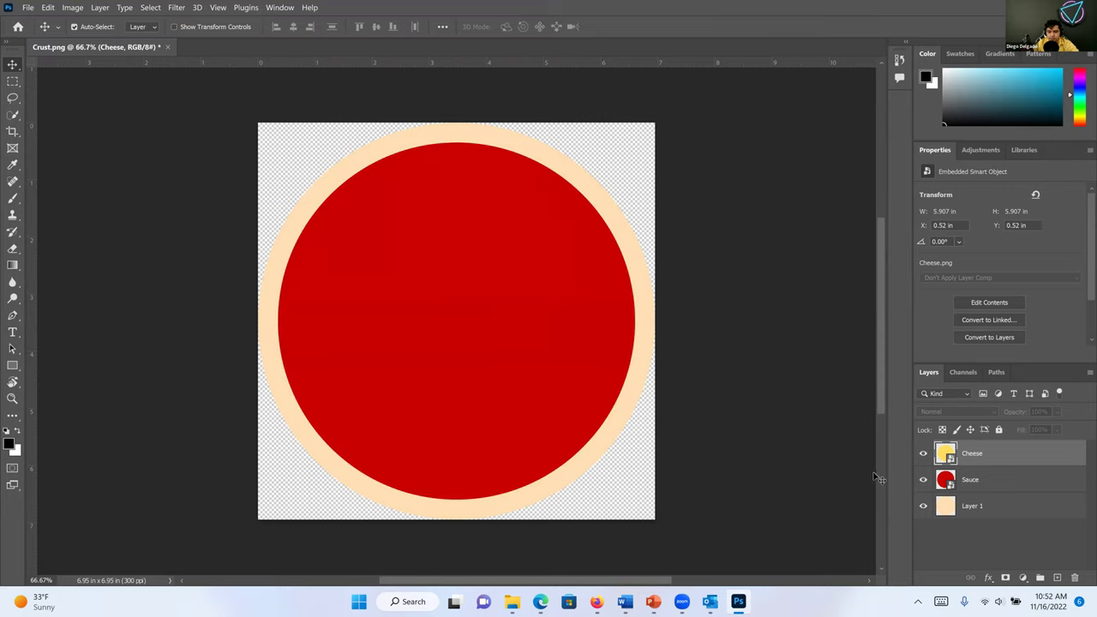
click(924, 454)
Place the Pepperoni image as an embedded object above the Cheese layer at its original size and position
click(29, 7)
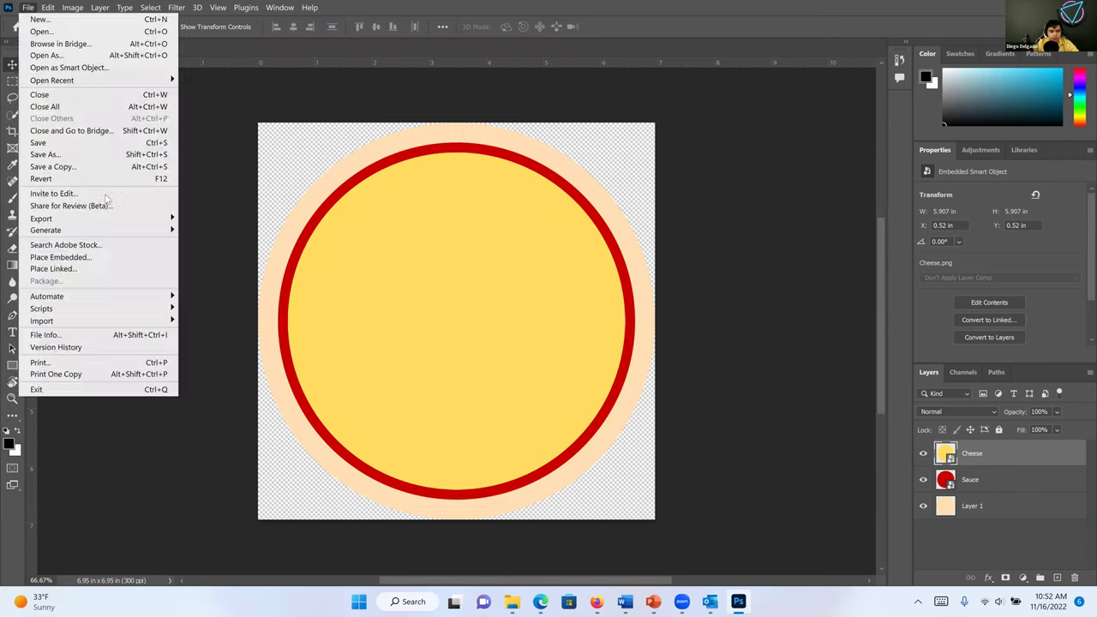
mouse_move(48, 7)
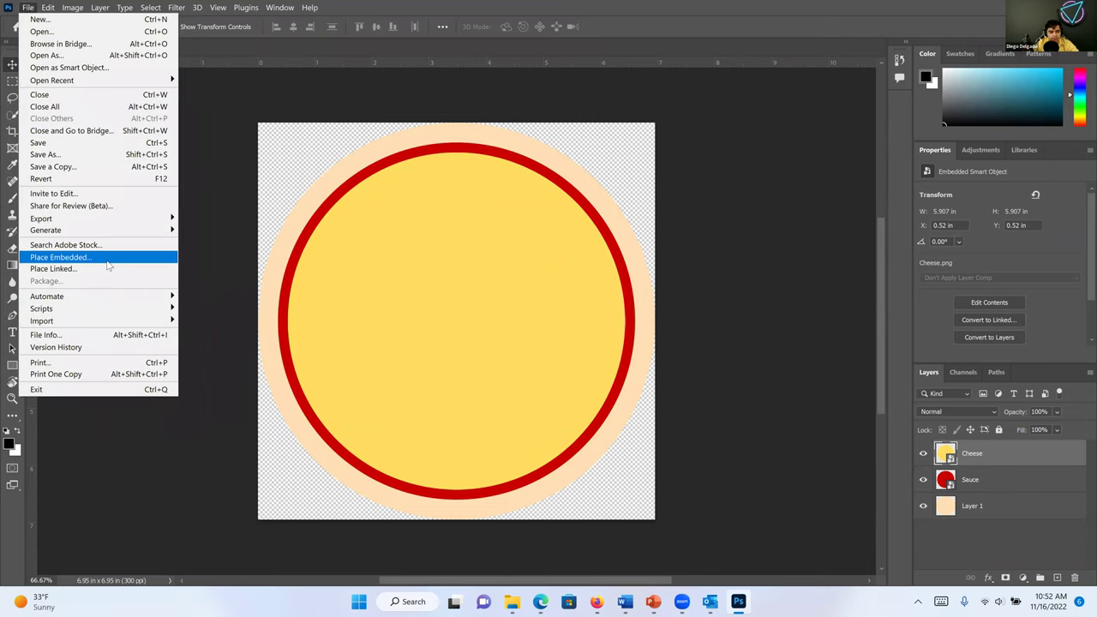
click(106, 258)
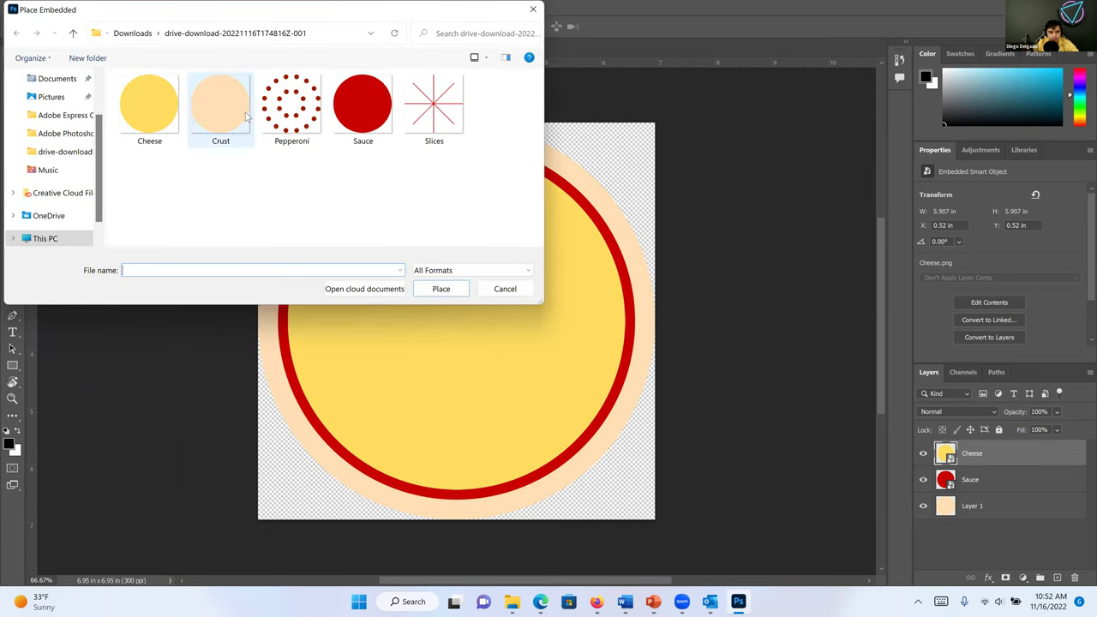
click(288, 129)
click(442, 295)
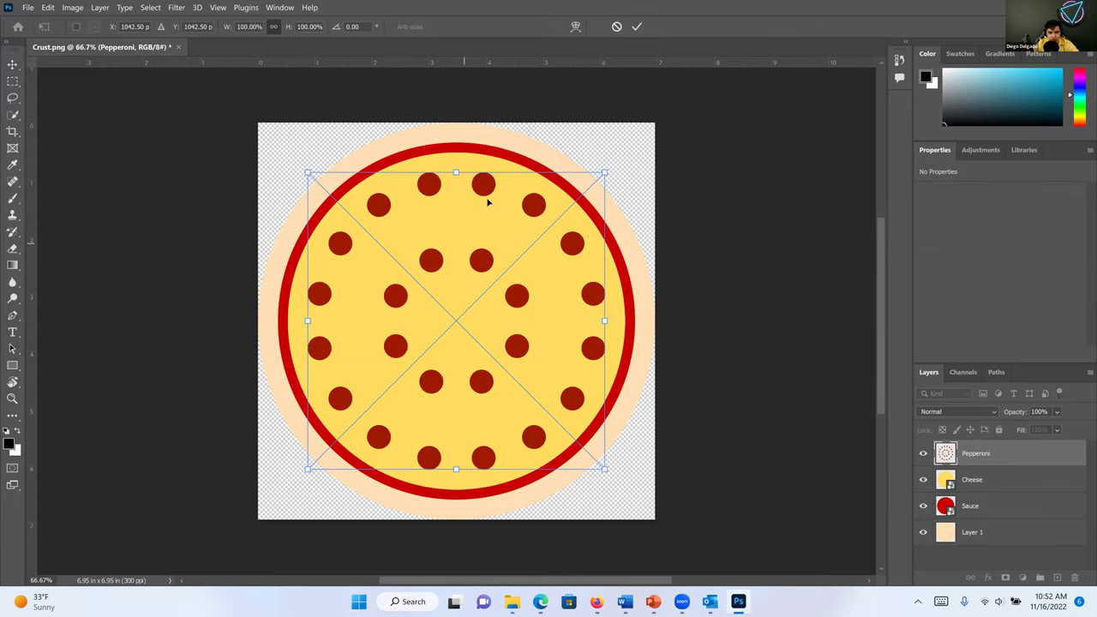
click(634, 29)
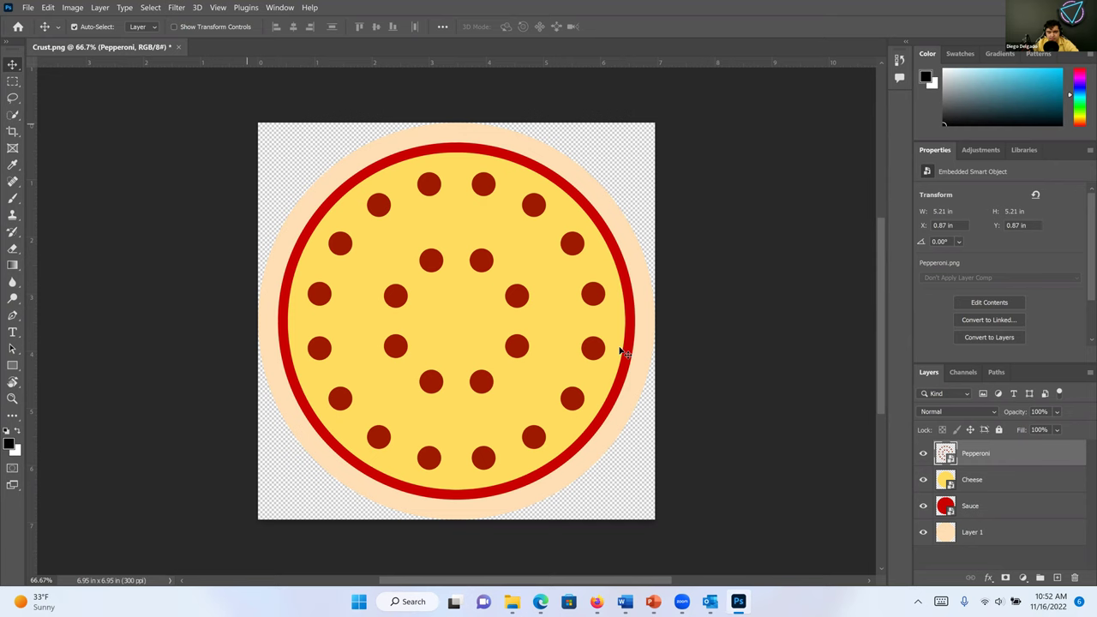
Place the Slices image as an embedded object above the Pepperoni layer at its original size and position
click(28, 8)
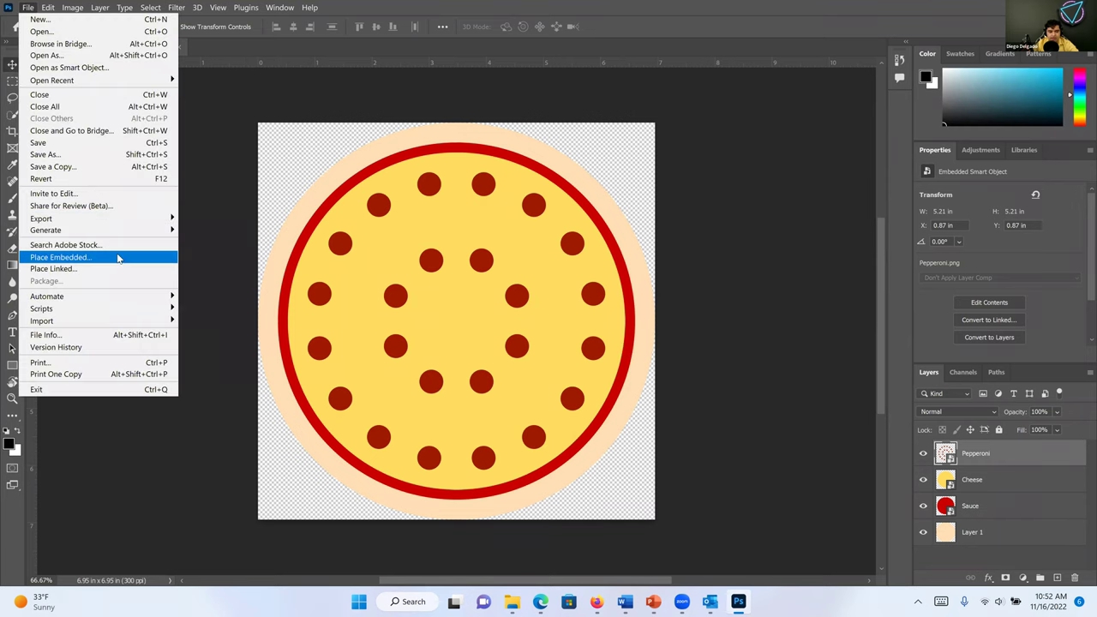
click(118, 258)
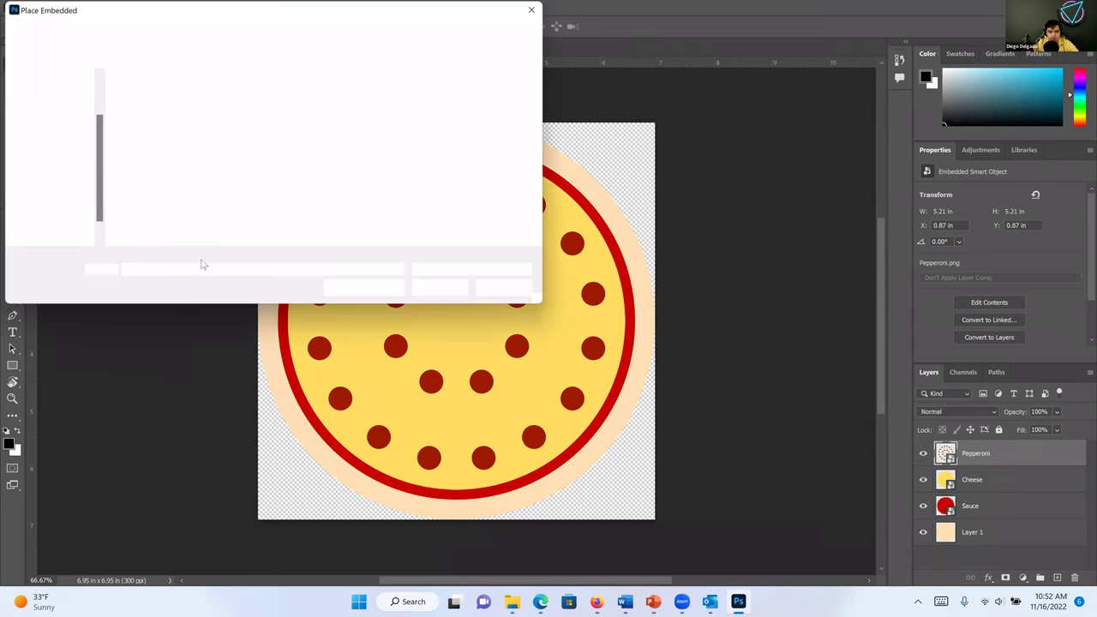
click(432, 120)
click(440, 289)
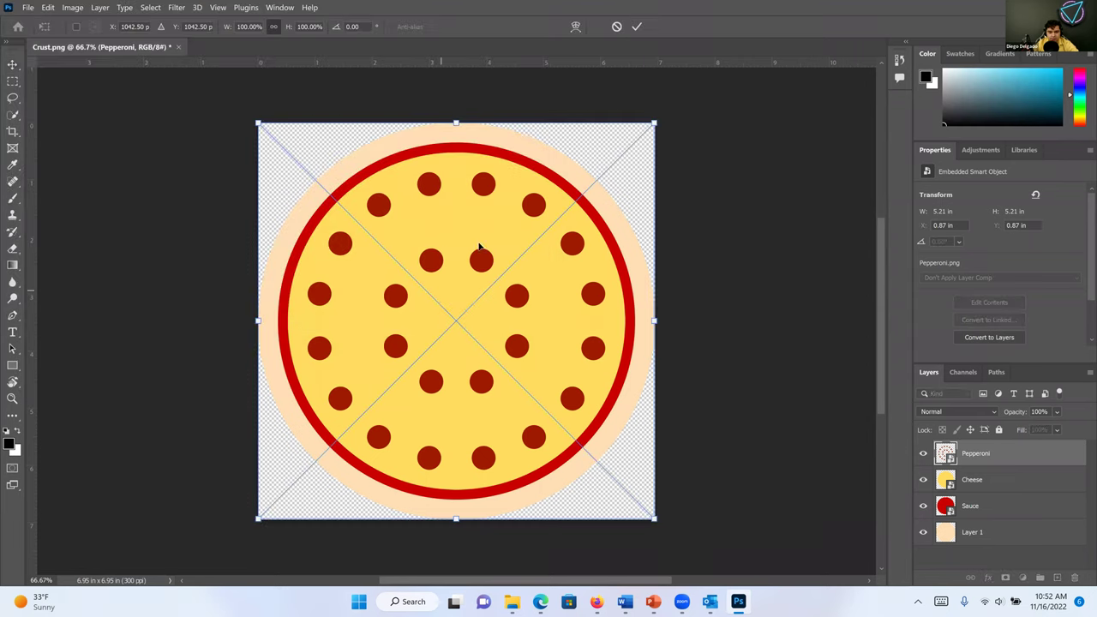
click(636, 27)
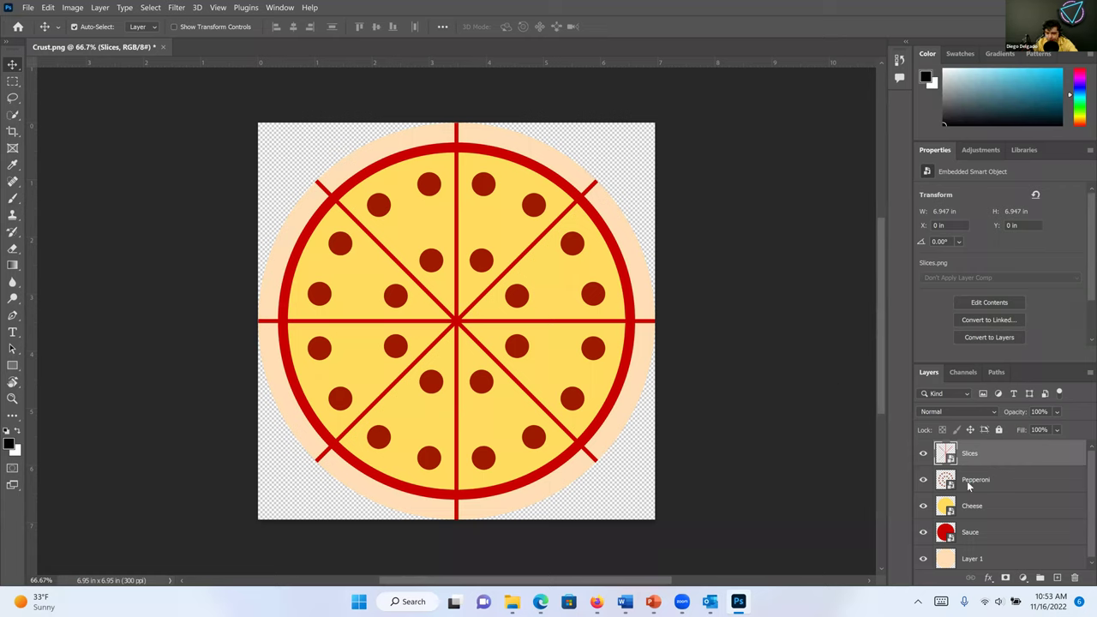
Hide the Slices layer and show it again to compare the pizza with and without the cuts
click(923, 454)
click(923, 455)
key(super+z)
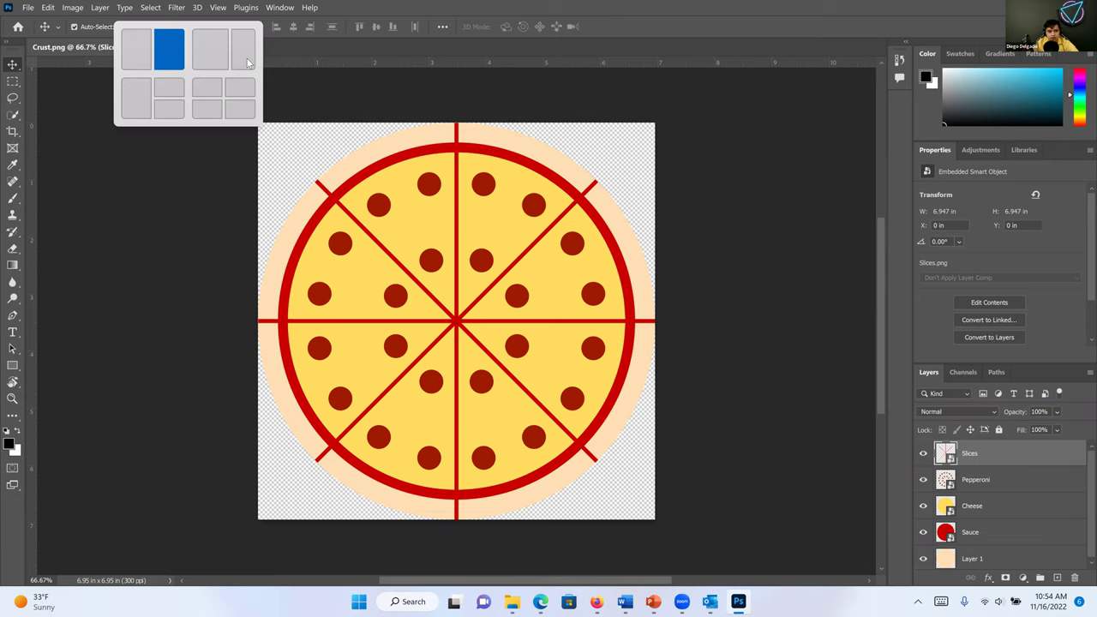
key(Escape)
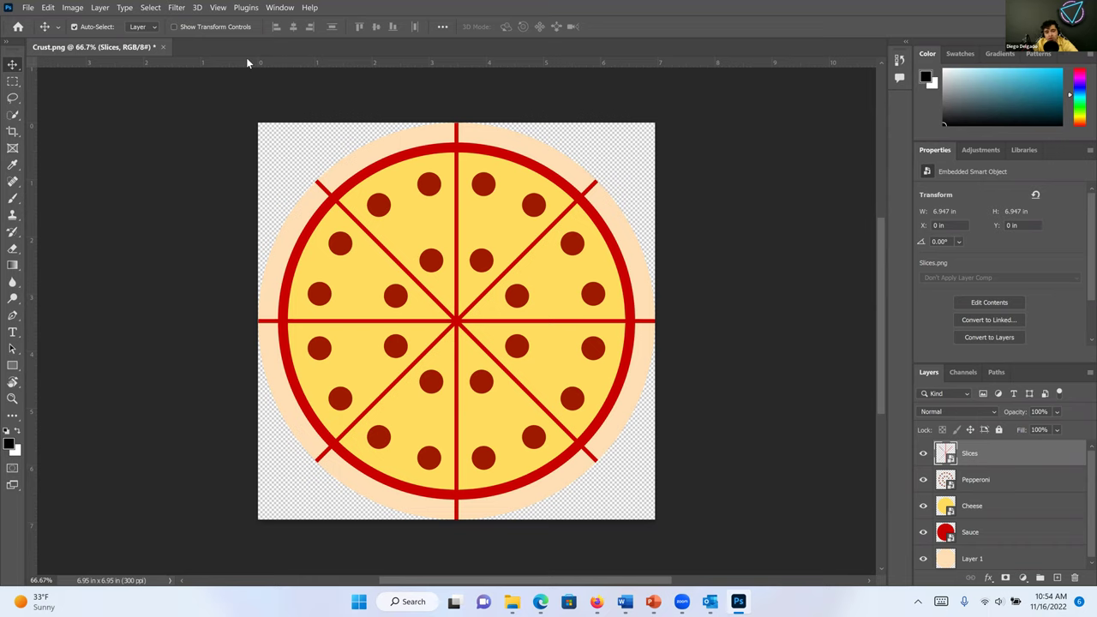
mouse_move(247, 58)
key(ctrl+s)
Select the Pepperoni layer and move it until it snaps to the sauce's left edge, at X 0.35 in and Y 0.87 in
click(991, 487)
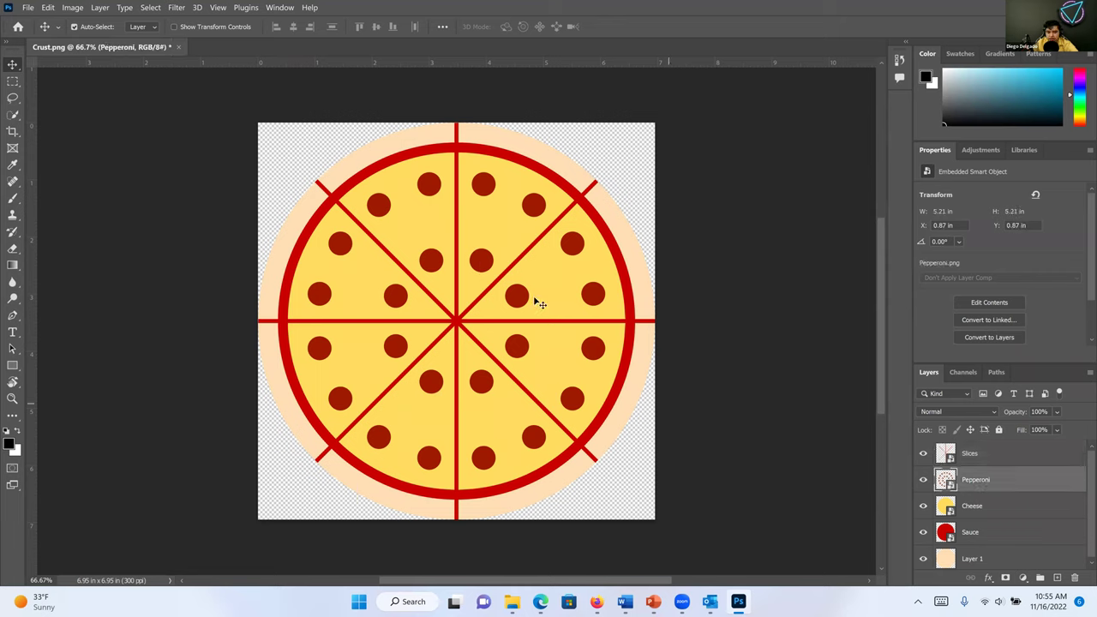
mouse_move(492, 265)
mouse_down()
mouse_move(537, 236)
mouse_move(481, 248)
mouse_move(484, 225)
mouse_move(504, 266)
mouse_move(506, 253)
mouse_move(502, 275)
mouse_up()
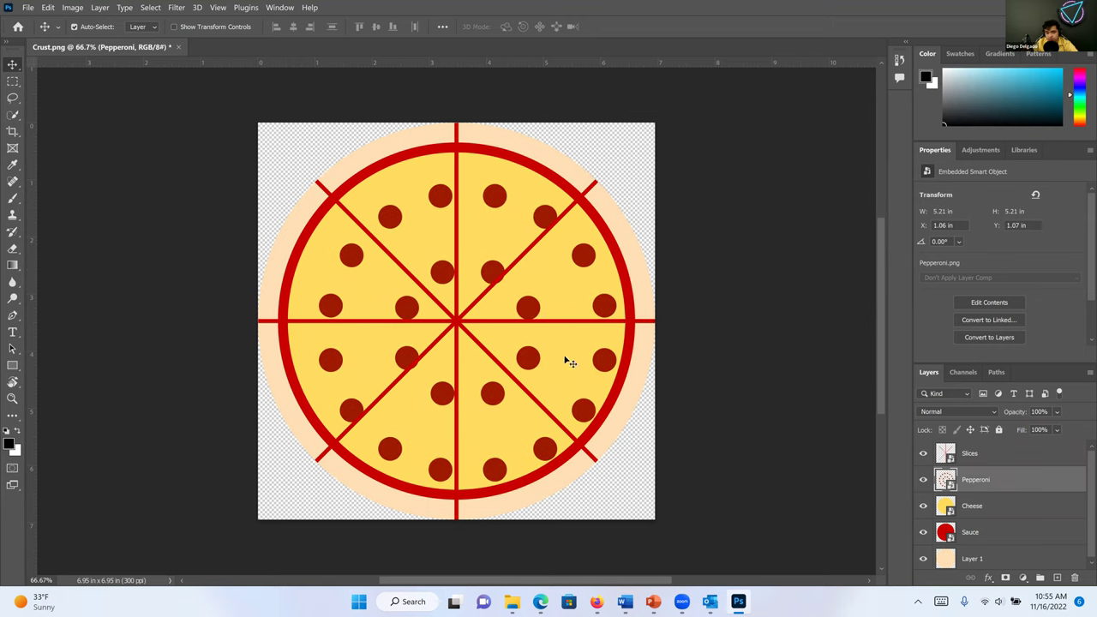
mouse_move(464, 262)
mouse_down()
mouse_move(472, 282)
mouse_move(478, 269)
mouse_move(452, 276)
mouse_up()
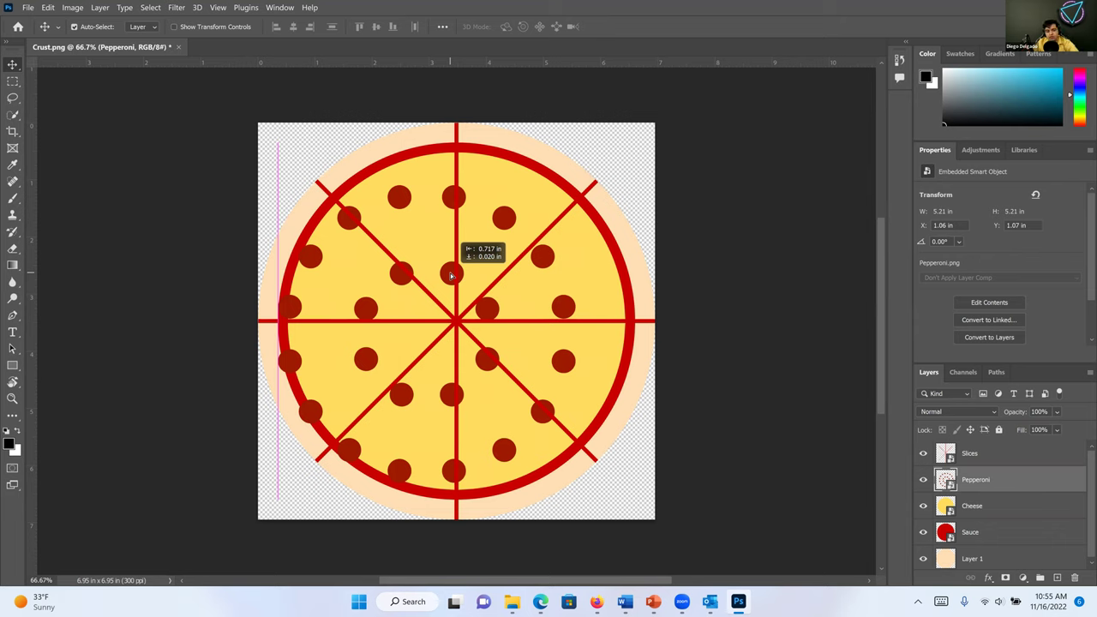
drag(452, 275, 455, 266)
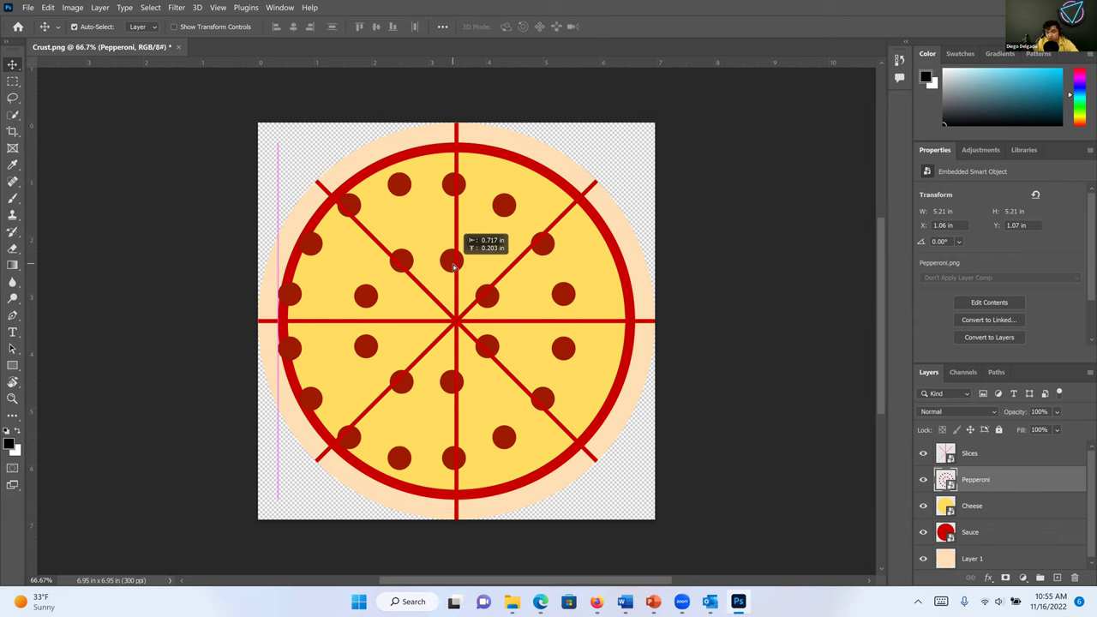
drag(455, 267, 454, 267)
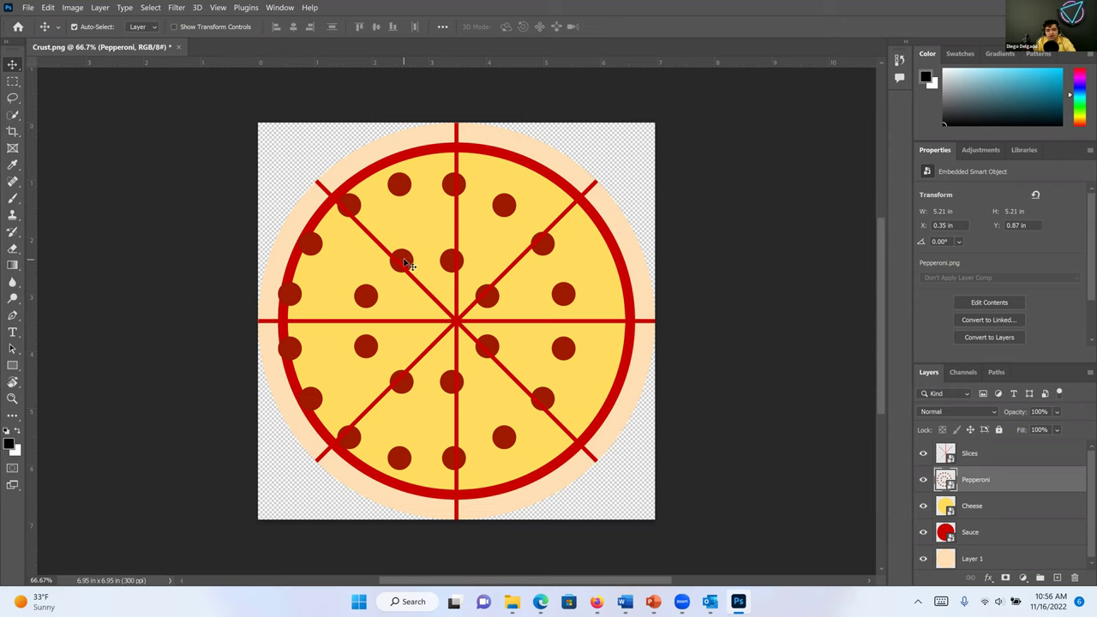
Move the Pepperoni layer toward the canvas's upper-right corner, and snap it back to the pizza's centre at X 0.87 in and Y 0.87 in
drag(408, 264, 566, 197)
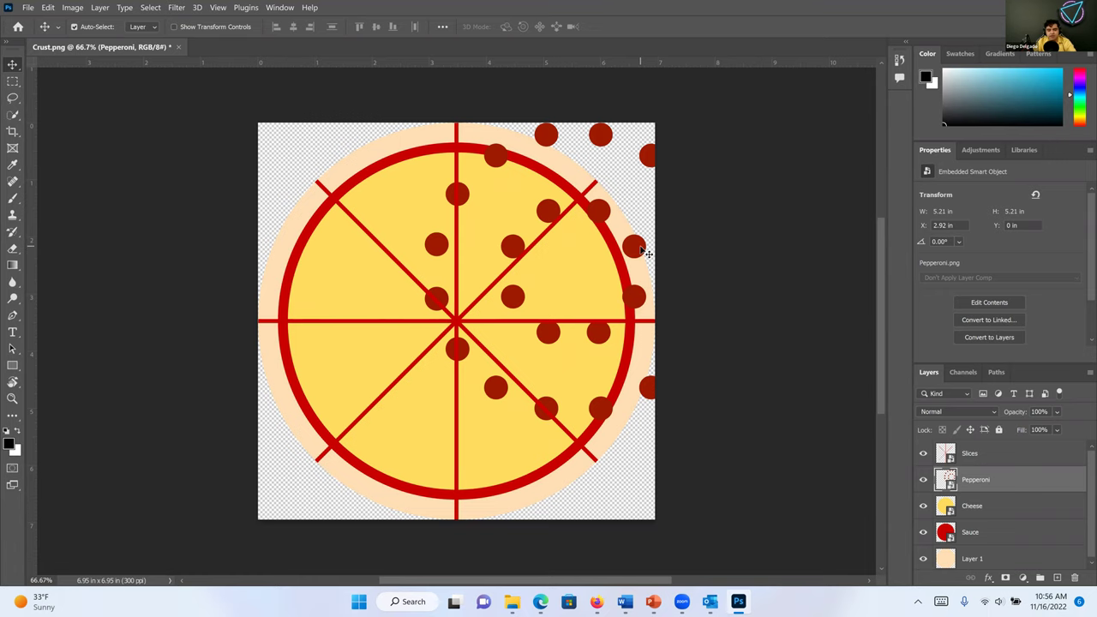
drag(630, 254, 523, 296)
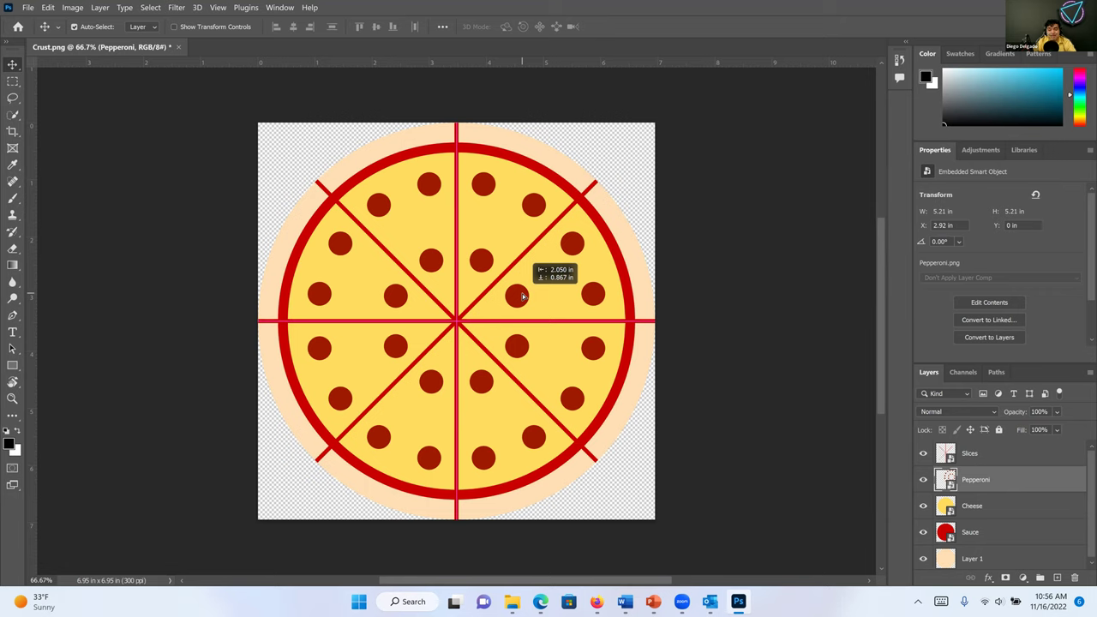
drag(523, 296, 523, 296)
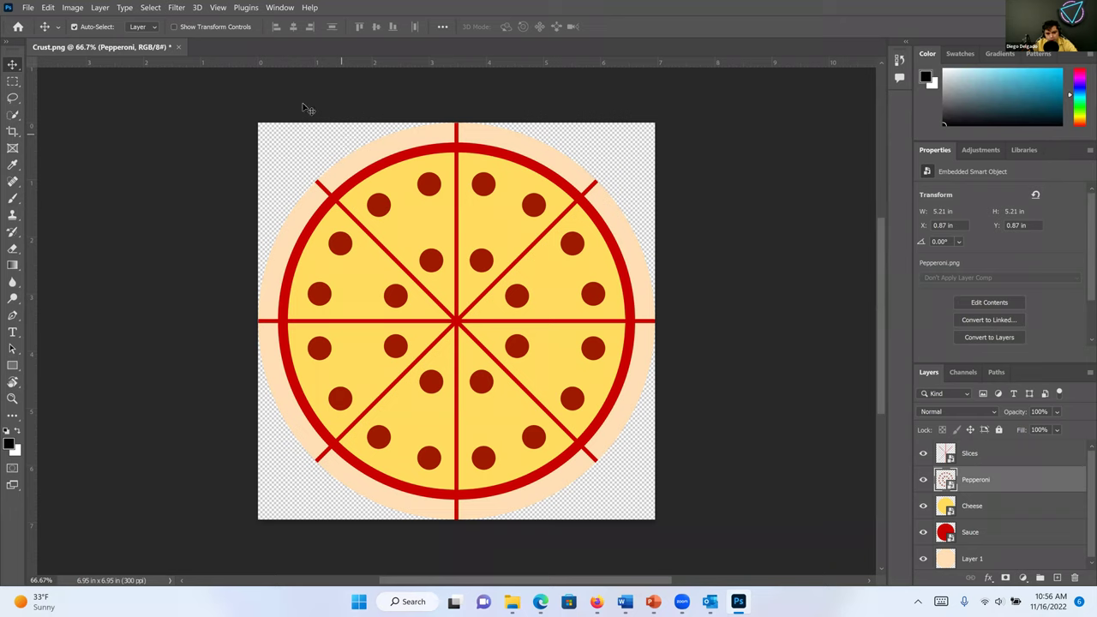
click(219, 7)
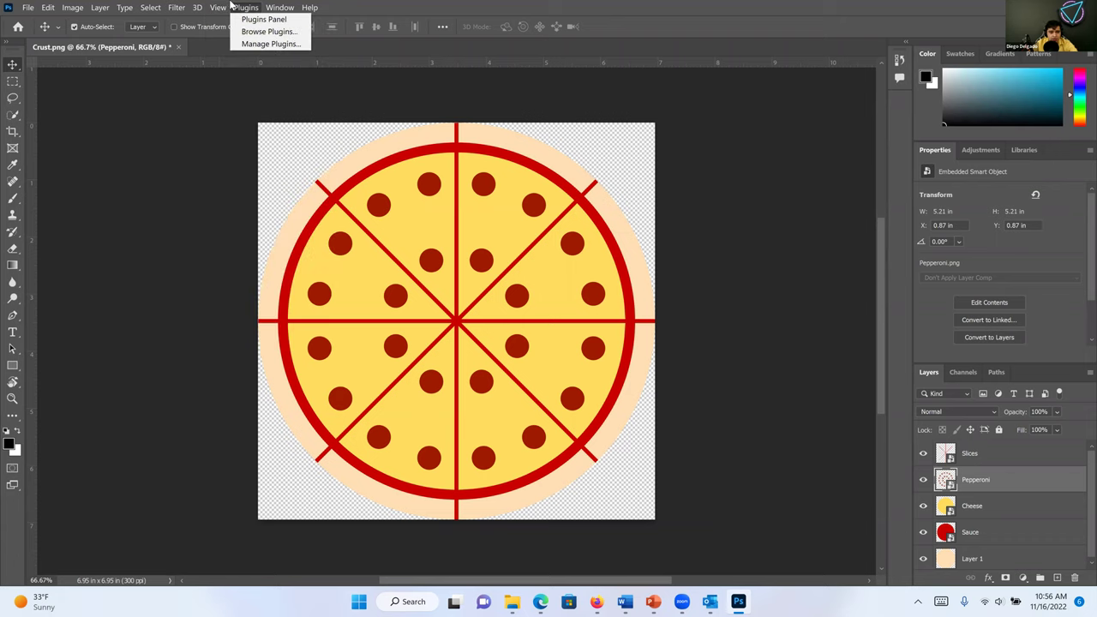
Review the view settings for rulers, snapping and which elements layers snap to, without changing any of them
click(230, 6)
key(alt+w)
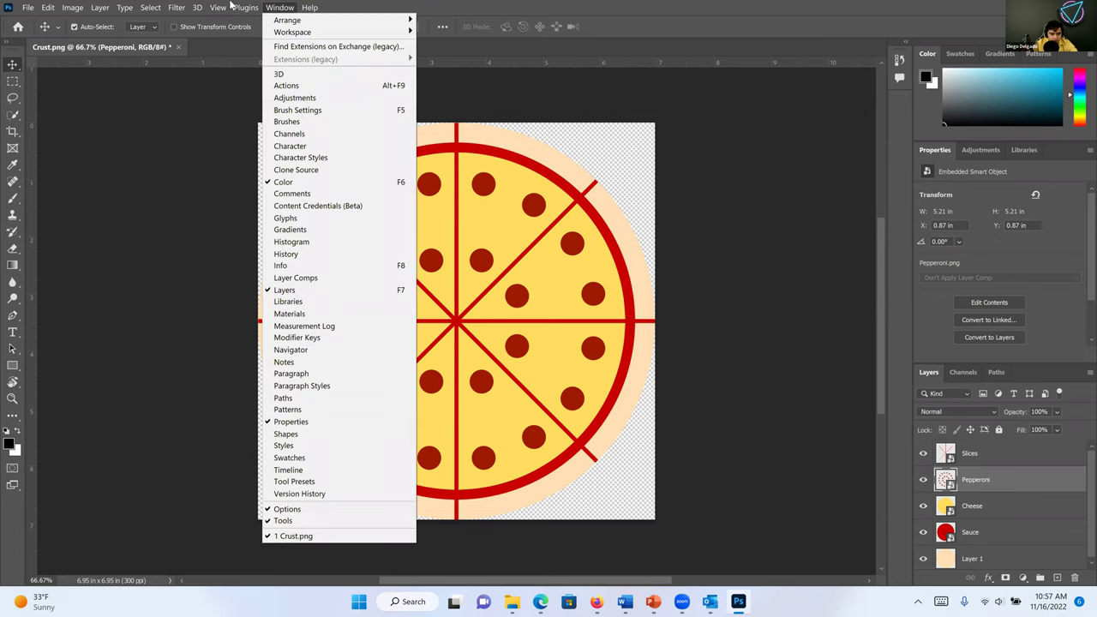
mouse_move(218, 7)
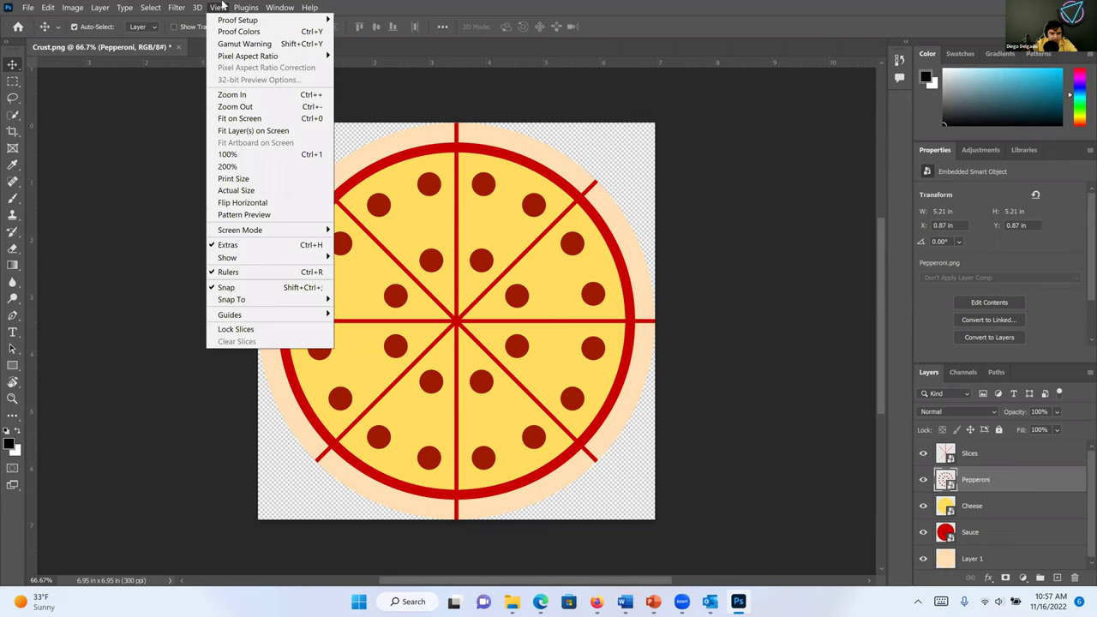
mouse_move(262, 300)
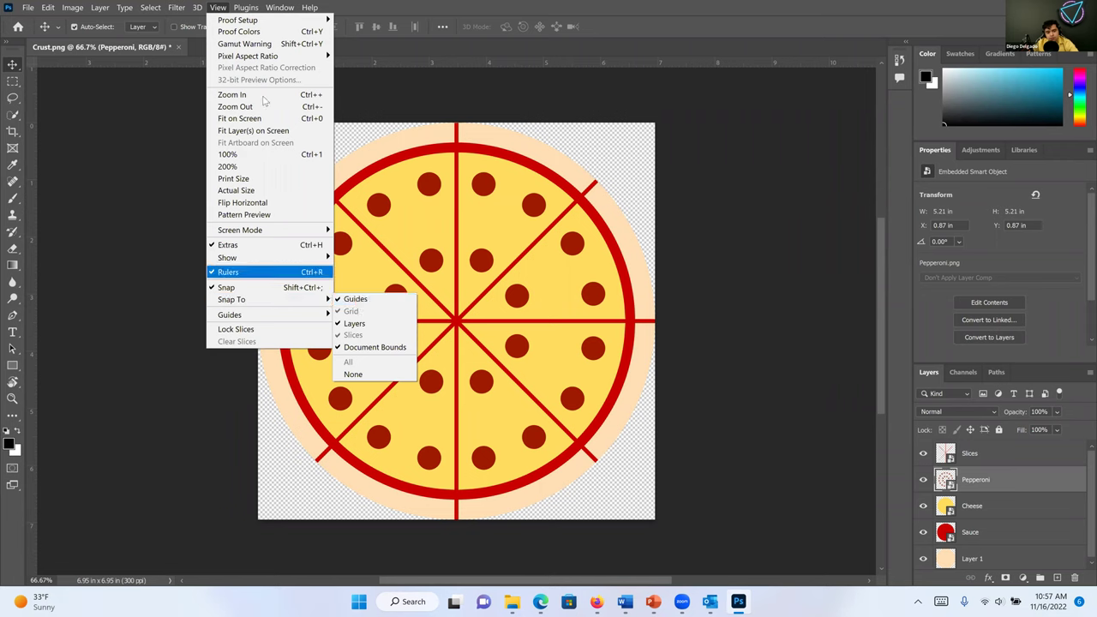
mouse_move(306, 317)
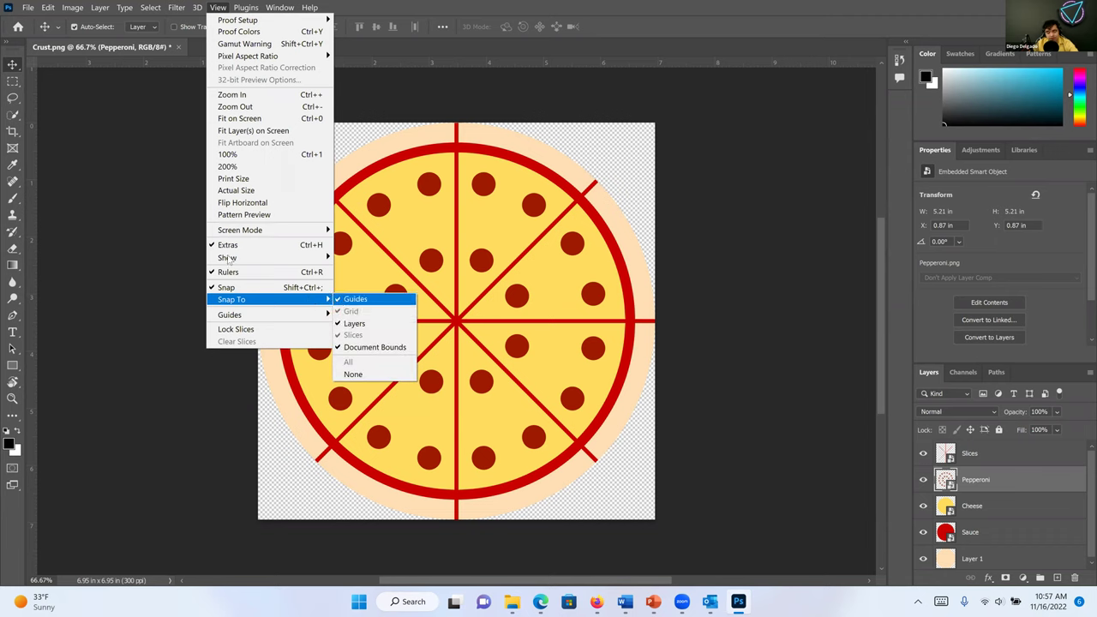
click(143, 216)
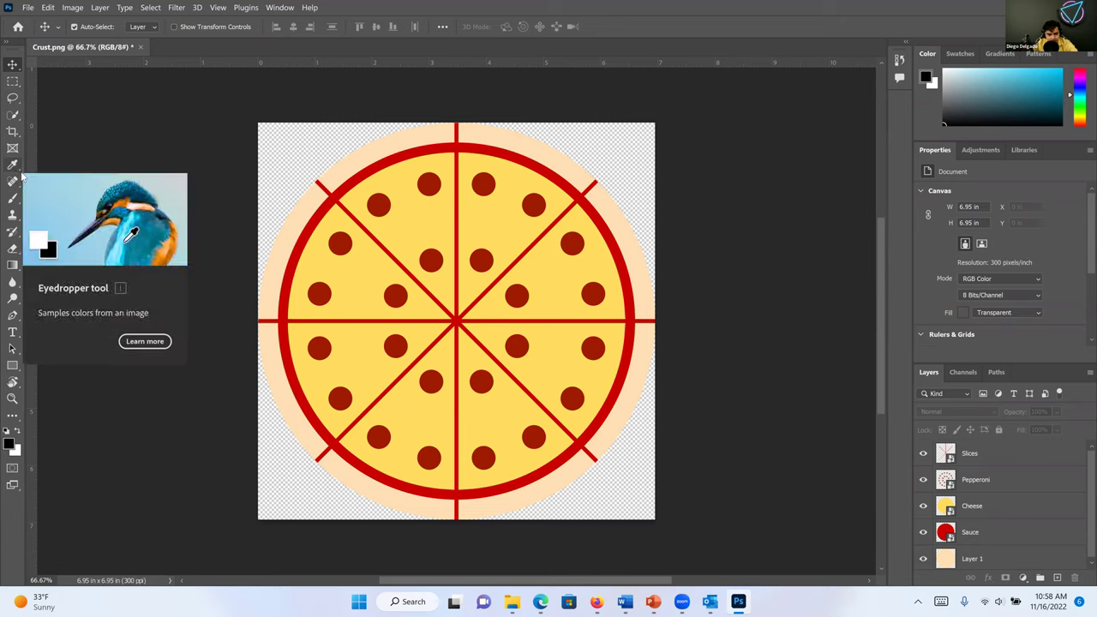
Activate the Quick Selection tool and select the Pepperoni layer
click(13, 118)
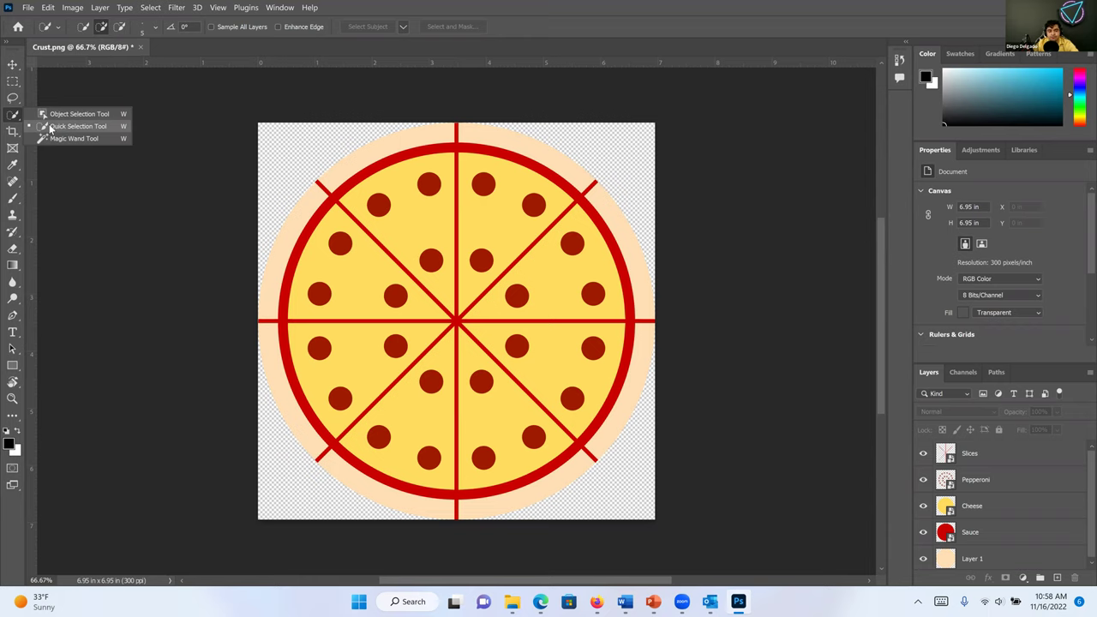
click(50, 127)
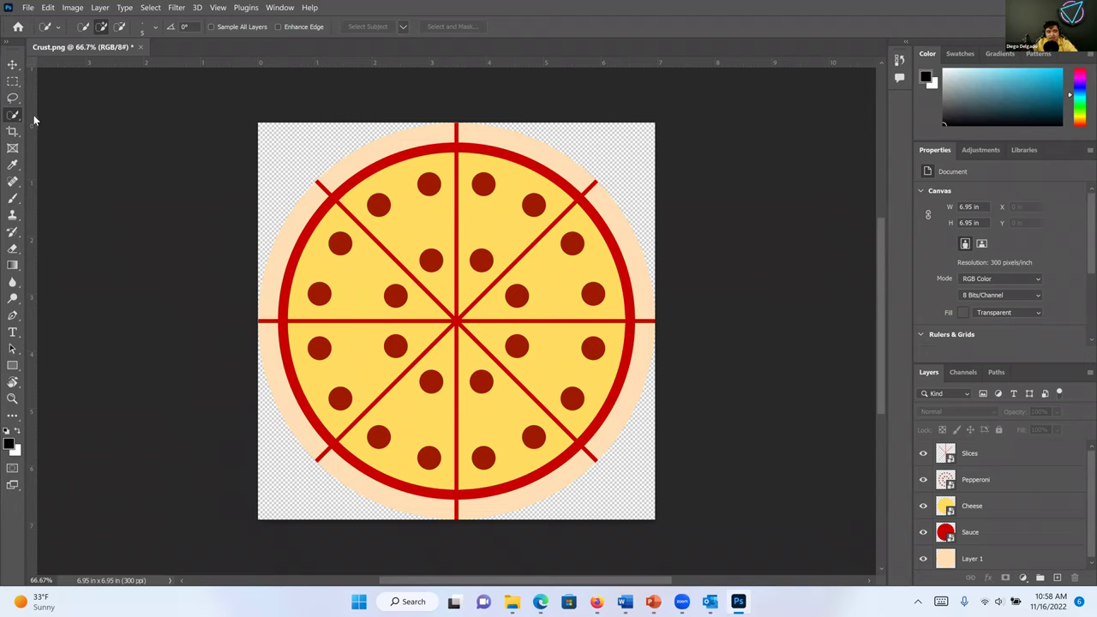
click(997, 482)
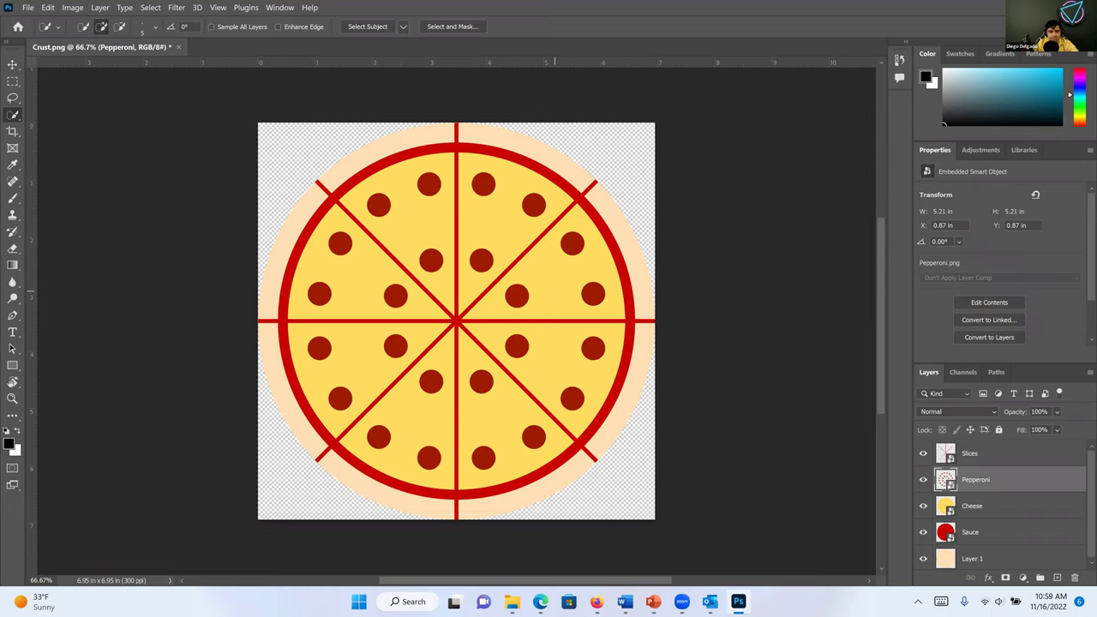
Loop the inner pepperoni just left of the vertical cut in the pizza's upper half twice with the freehand Lasso, deselecting after each loop
click(12, 99)
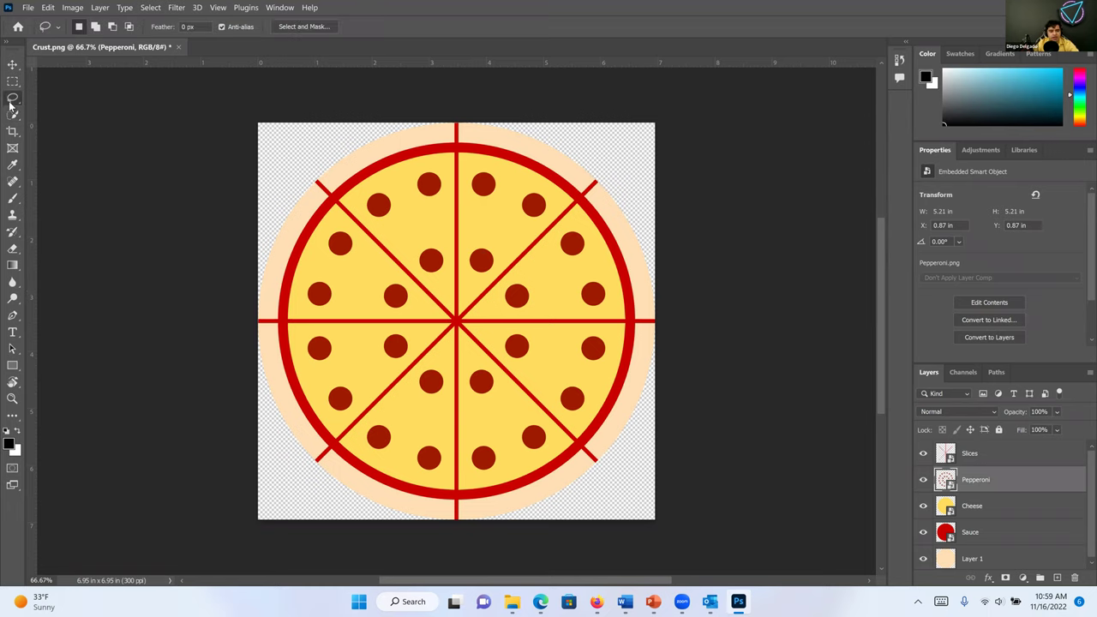
right_click(12, 99)
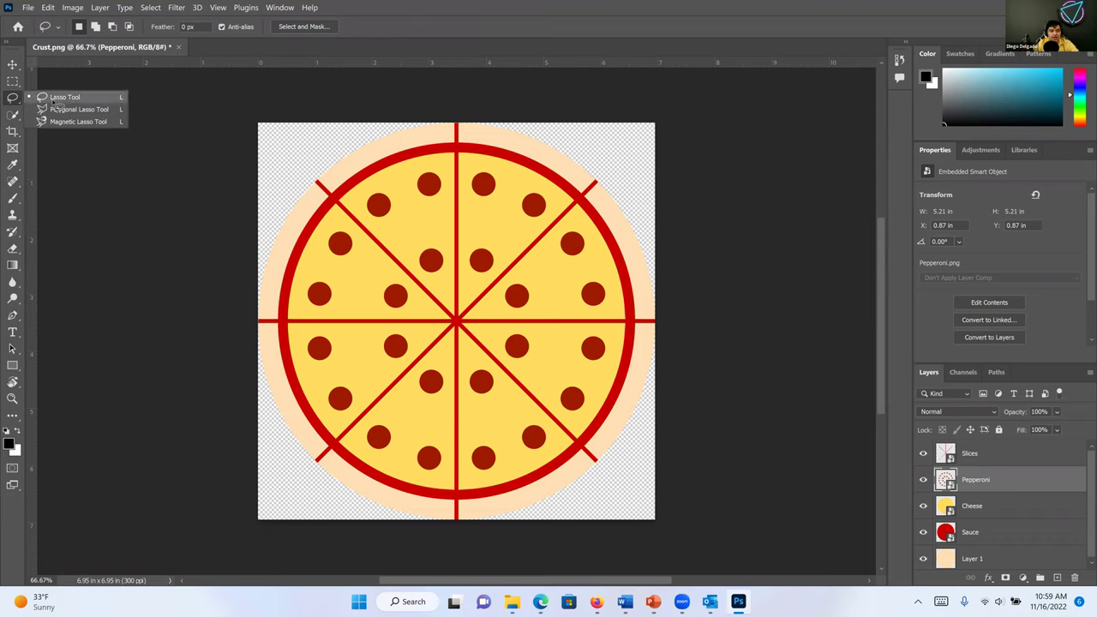
click(55, 101)
mouse_move(429, 244)
mouse_down()
mouse_move(422, 275)
mouse_move(434, 281)
mouse_move(447, 268)
mouse_move(430, 243)
mouse_up()
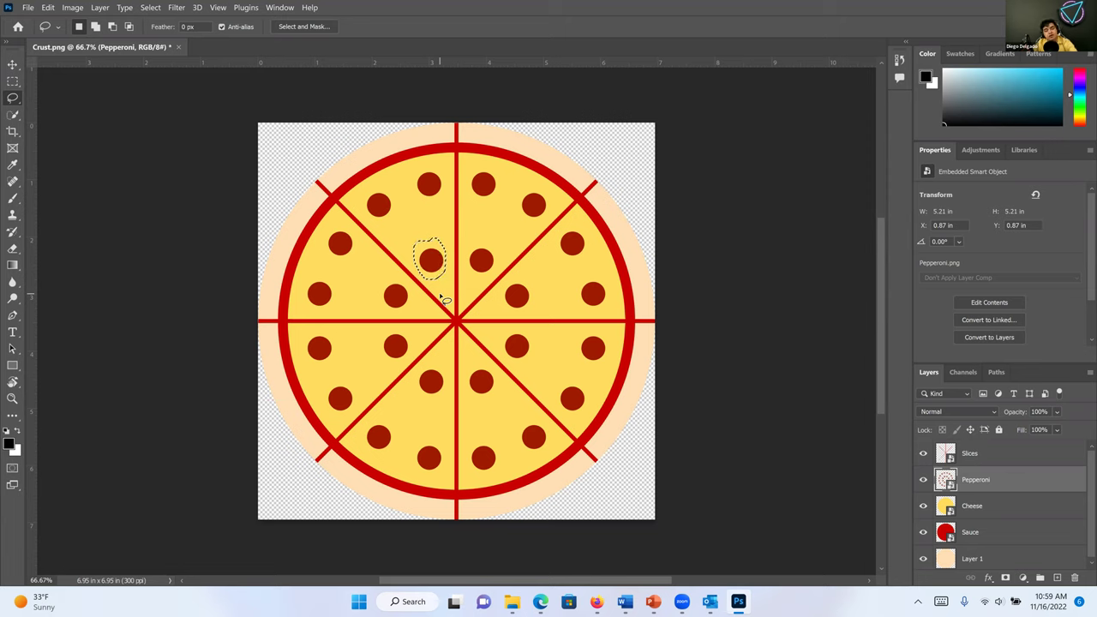
key(ctrl+d)
mouse_move(433, 240)
mouse_down()
mouse_move(407, 263)
mouse_move(429, 282)
mouse_move(443, 267)
mouse_move(436, 243)
mouse_up()
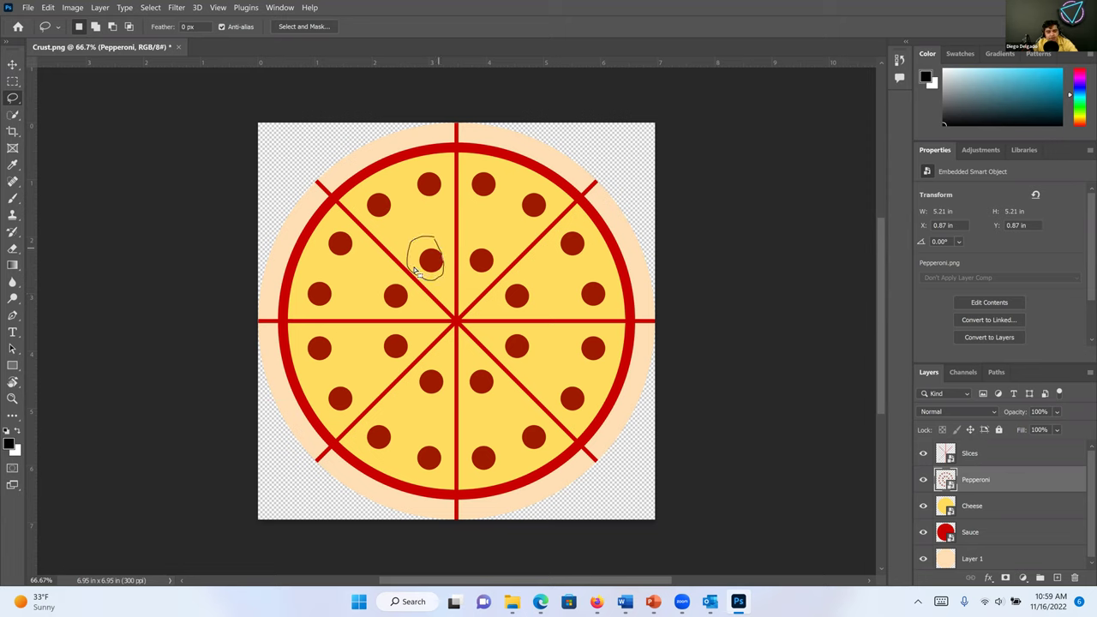
click(150, 9)
click(159, 33)
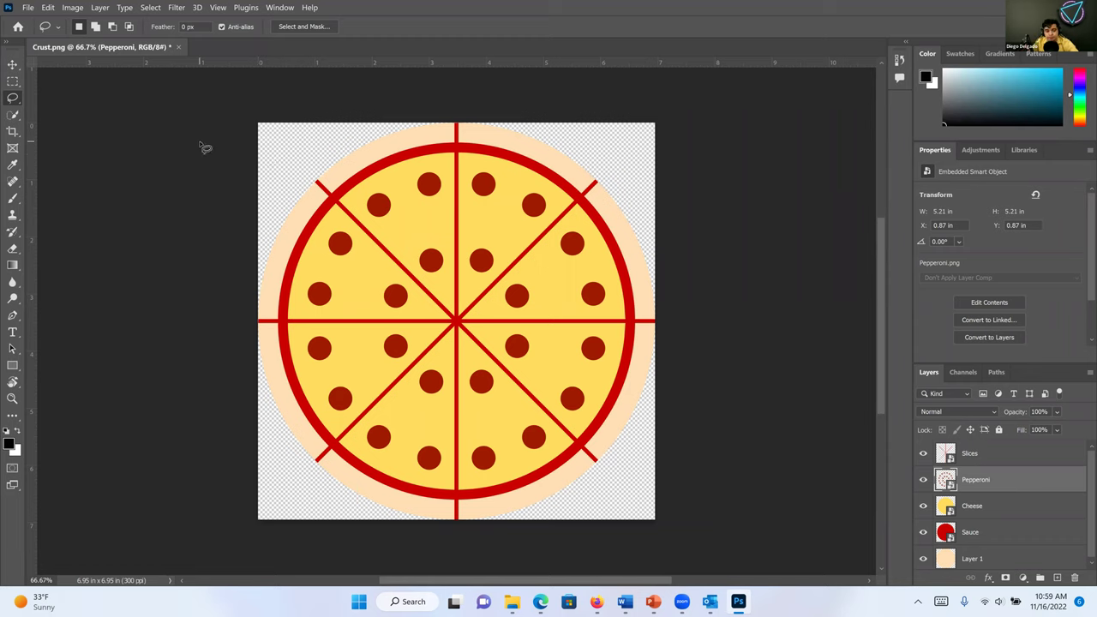
Outline the same inner pepperoni with a six-sided Polygonal Lasso selection, and deselect it
right_click(19, 102)
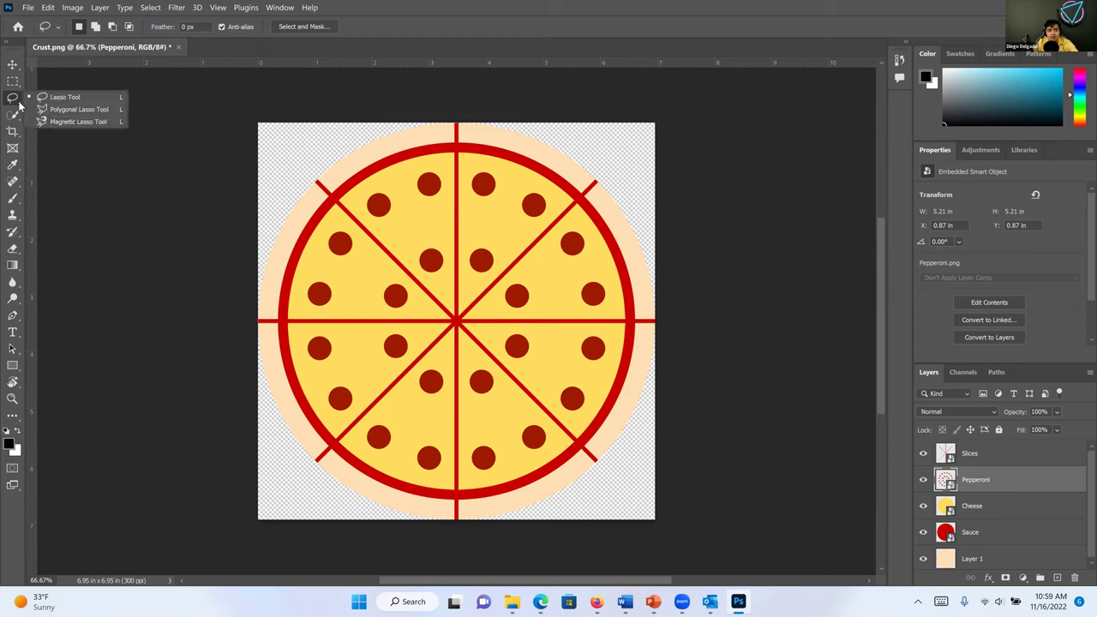
click(63, 117)
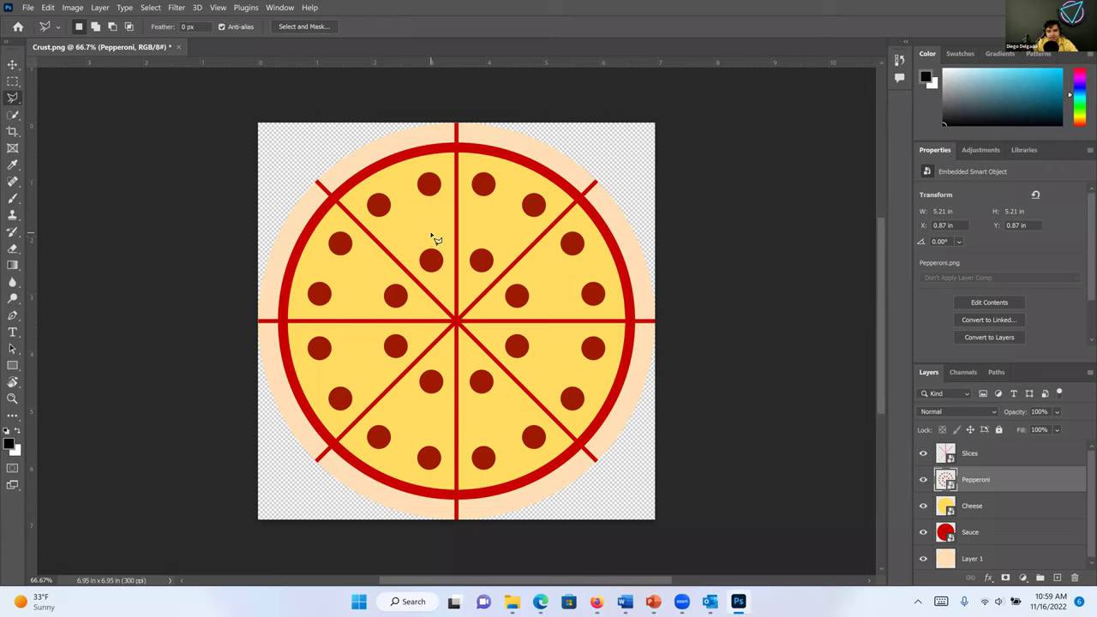
click(431, 233)
click(388, 244)
click(388, 282)
click(428, 295)
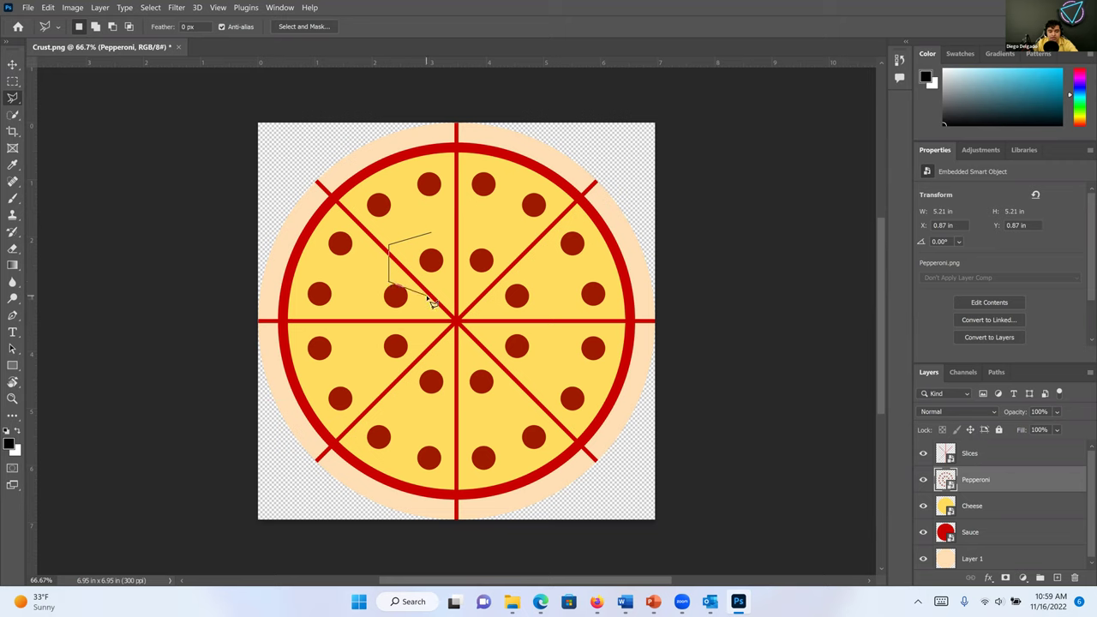
click(453, 275)
click(453, 247)
click(432, 234)
key(ctrl+d)
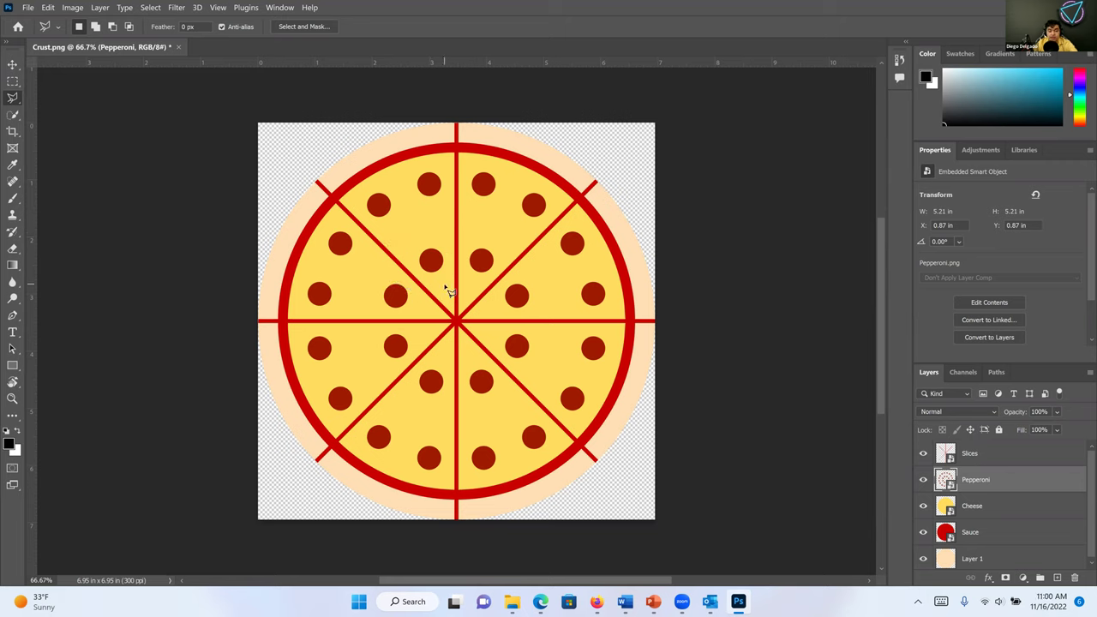
Brush a Quick Selection over the topmost pepperoni just left of the vertical cut, extending it toward the pepperoni's left edge
right_click(14, 103)
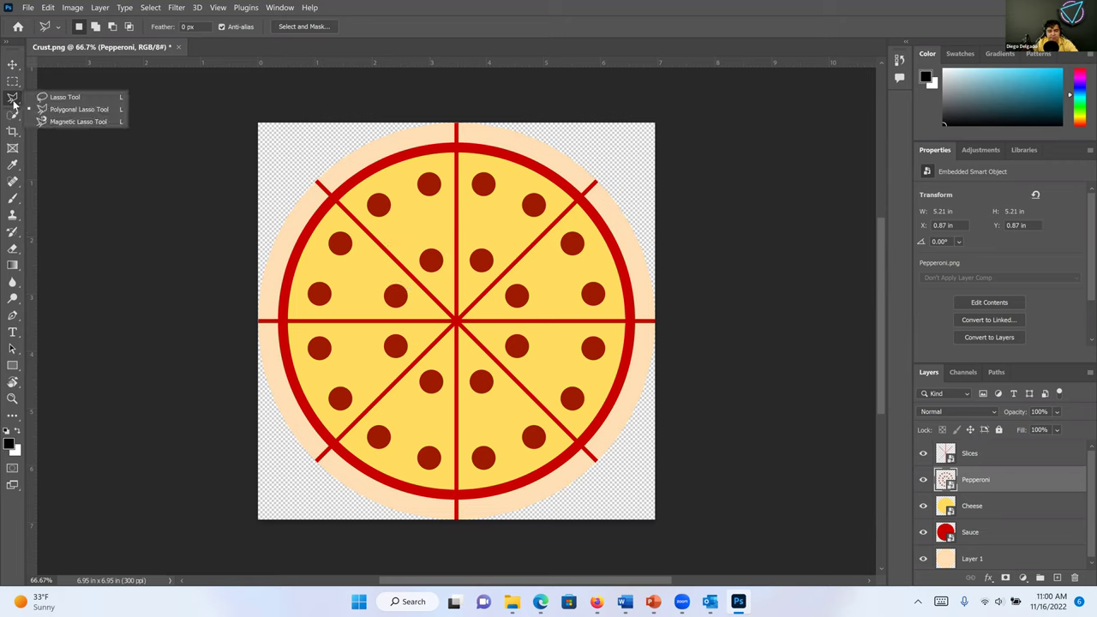
click(65, 98)
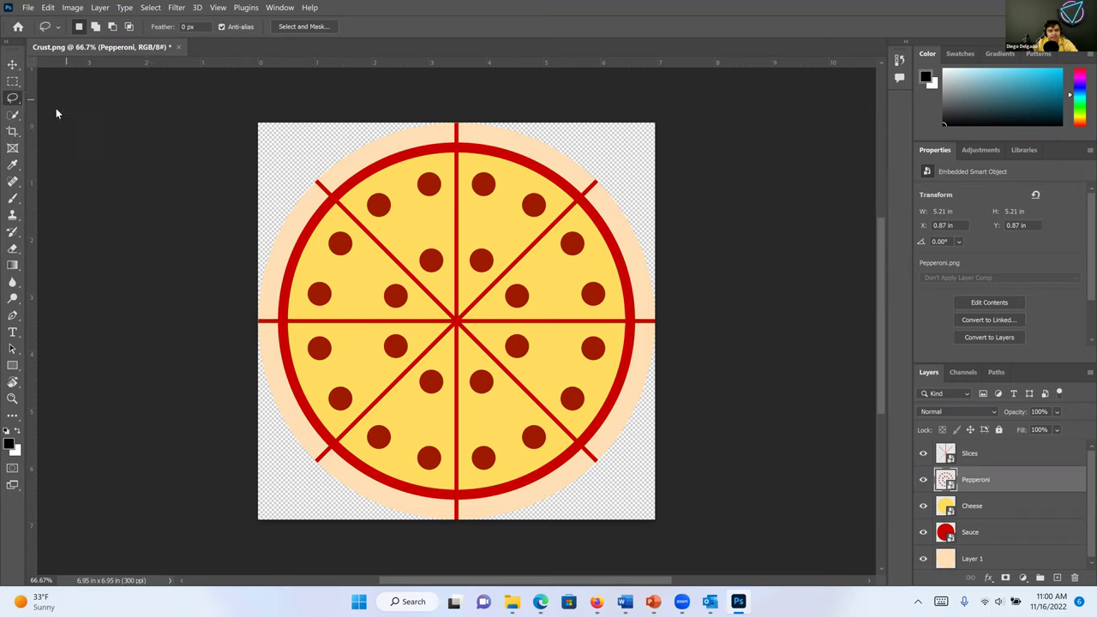
click(15, 120)
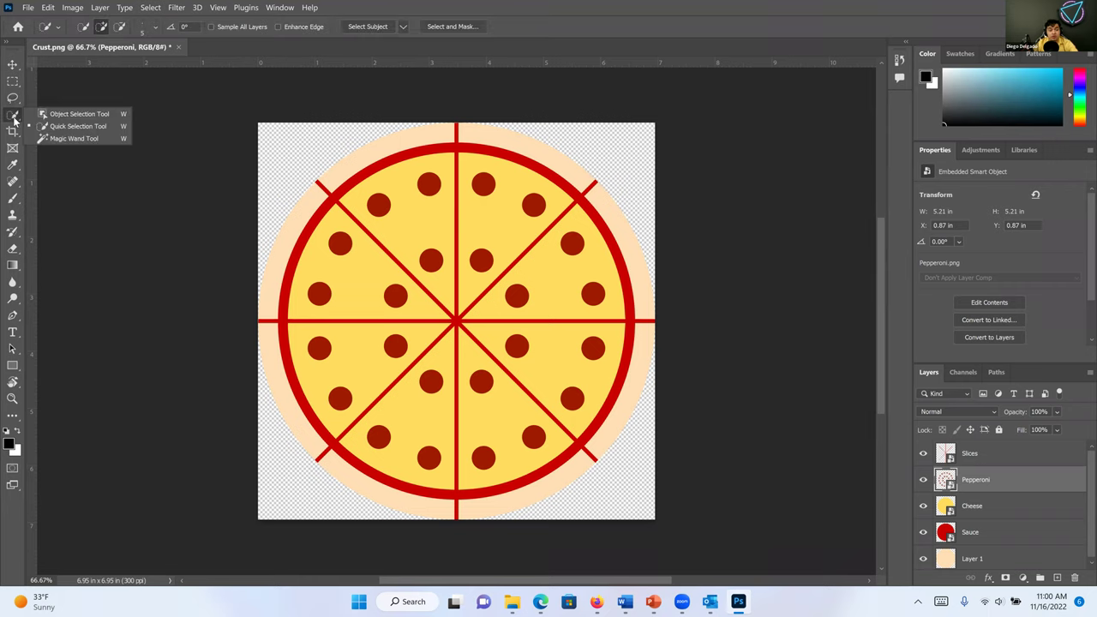
click(65, 127)
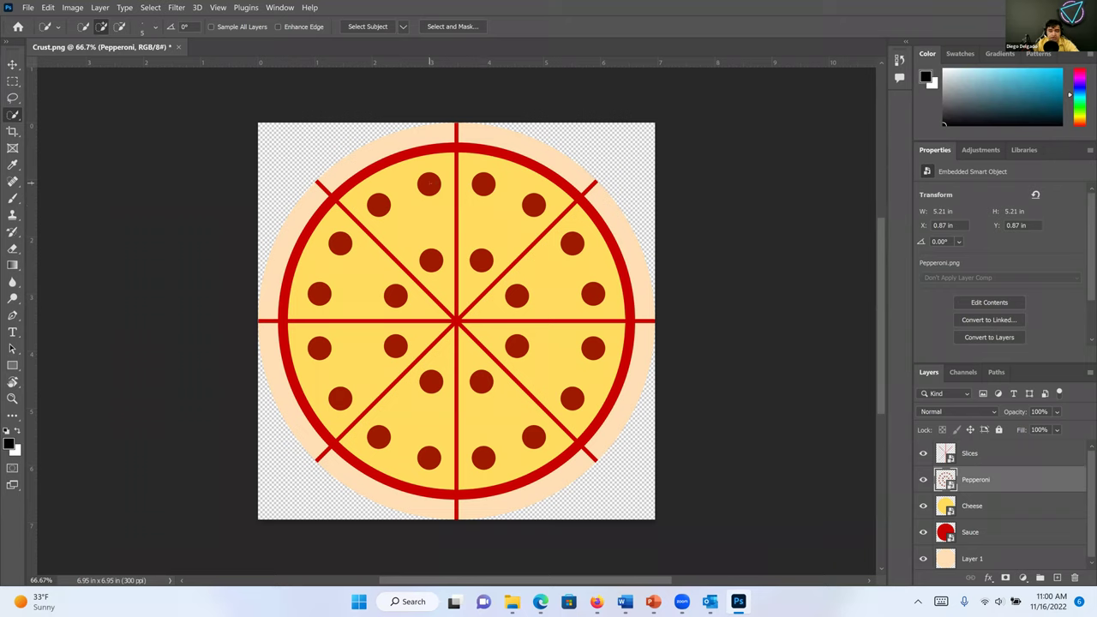
click(430, 184)
scroll(448, 183, up, 3)
scroll(411, 177, up, 2)
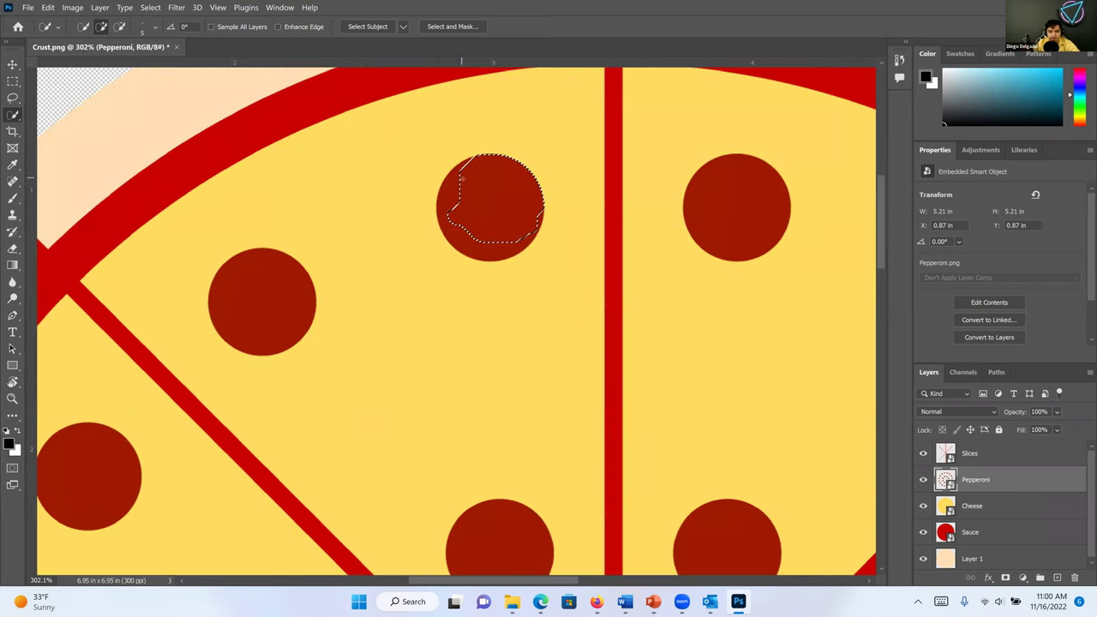
mouse_move(449, 214)
mouse_down()
mouse_move(486, 244)
mouse_move(479, 198)
mouse_up()
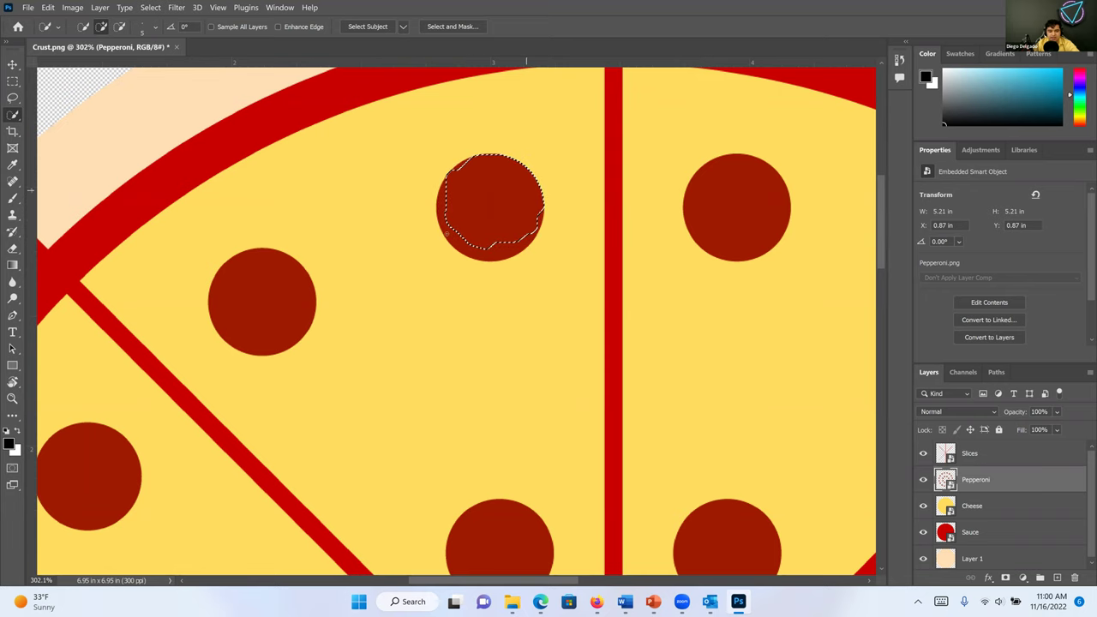
scroll(600, 294, down, 3)
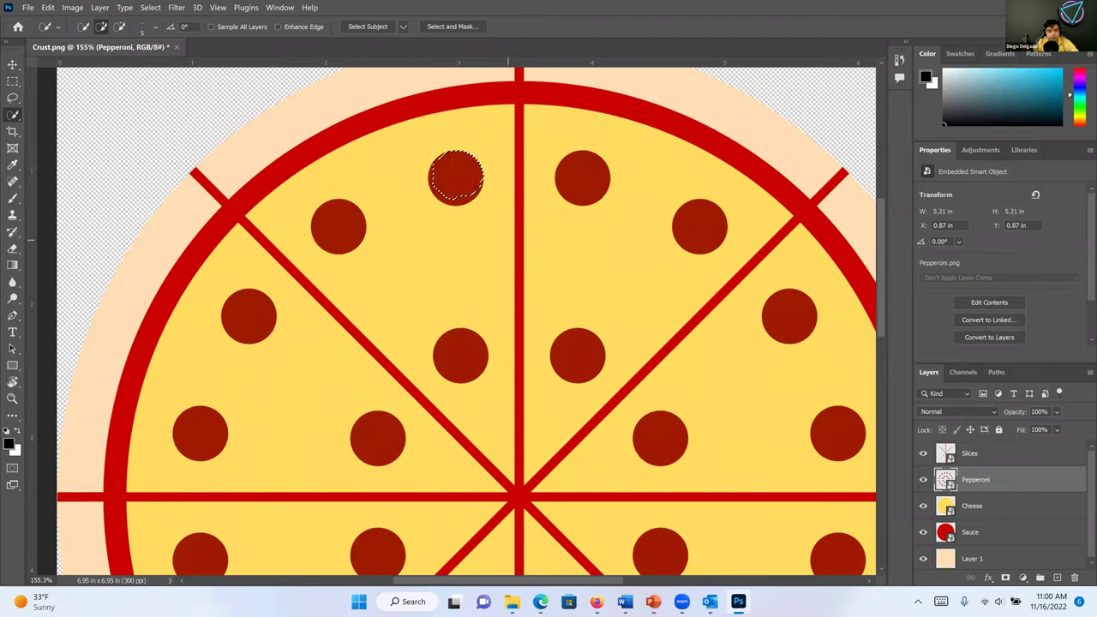
Select all the pepperoni slices at once by framing the whole pizza with the Object Selection tool in Rectangle mode
right_click(13, 115)
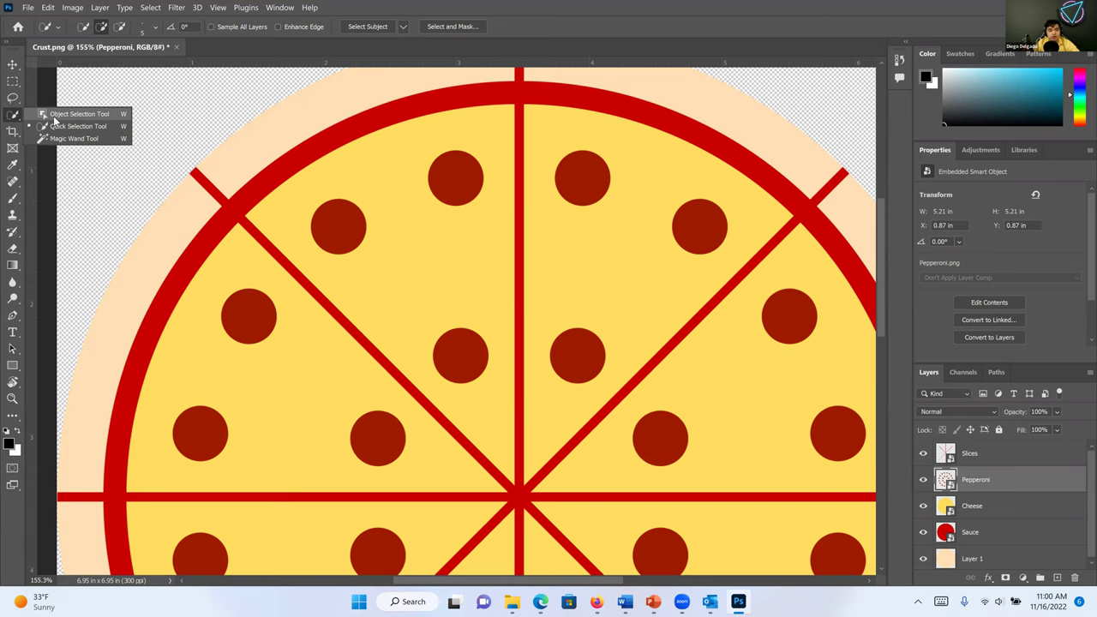
click(53, 120)
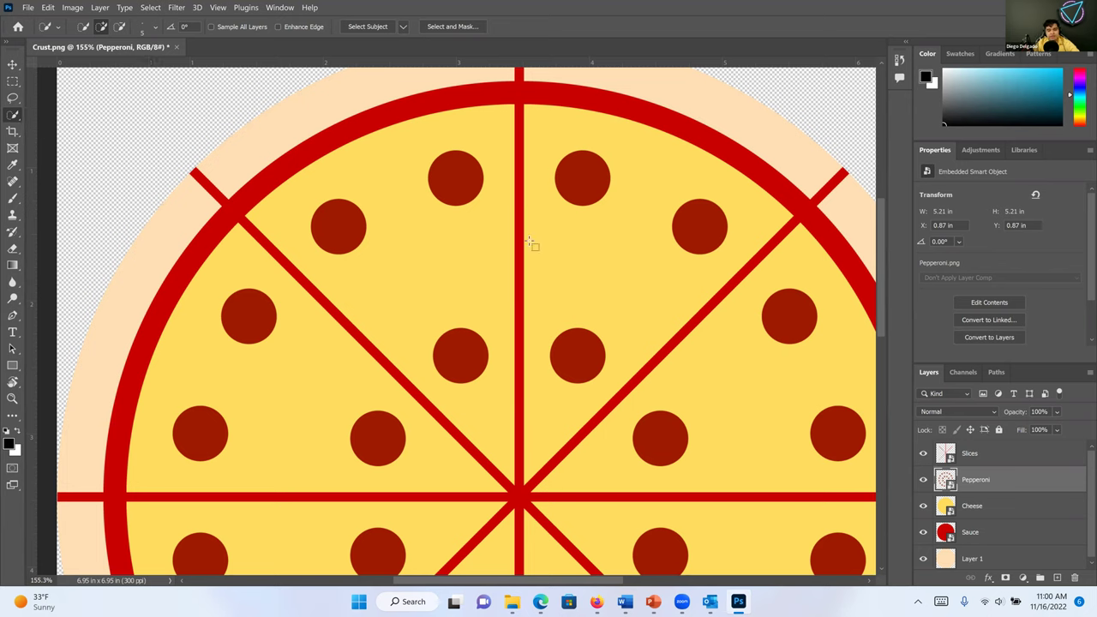
key(shift+w)
key(ctrl+0)
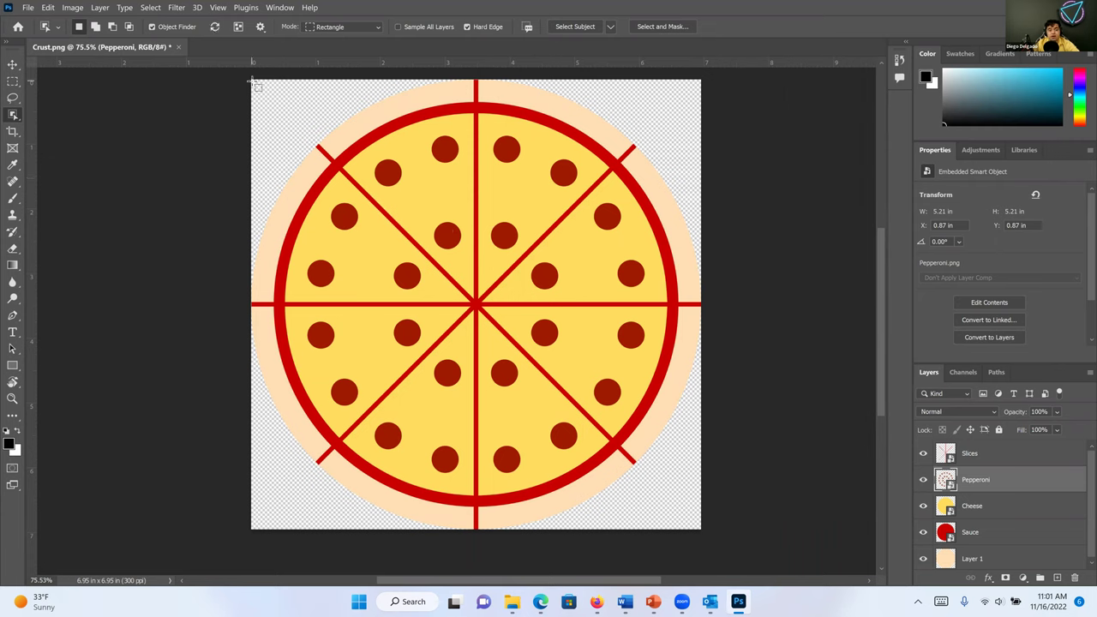
drag(253, 82, 685, 487)
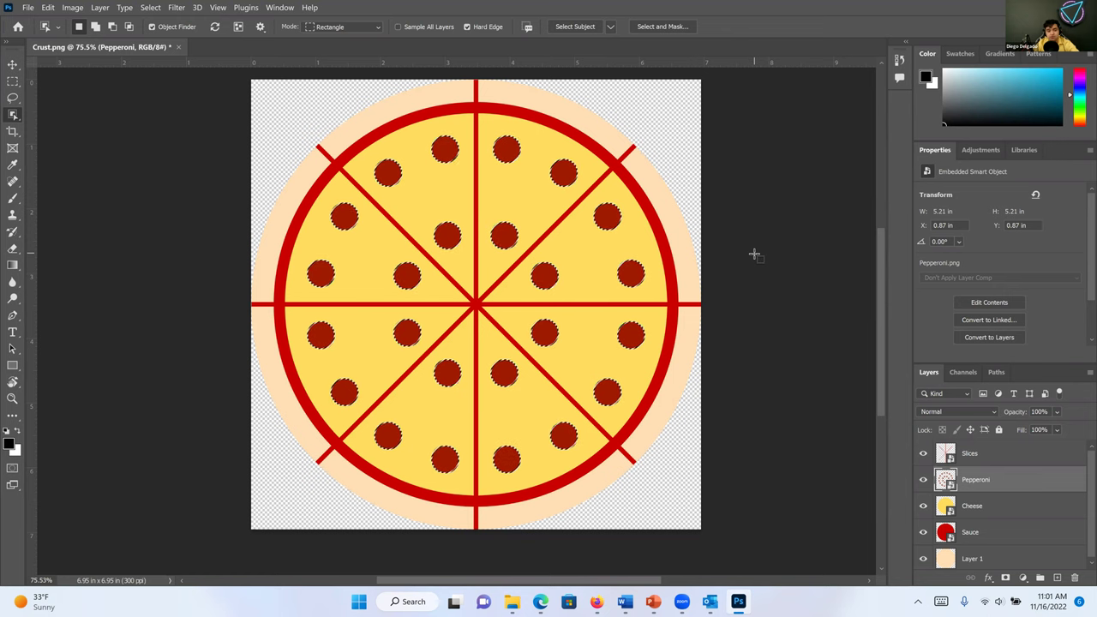
Turn Quick Mask on and off twice to check which areas the pepperoni selection covers
key(q)
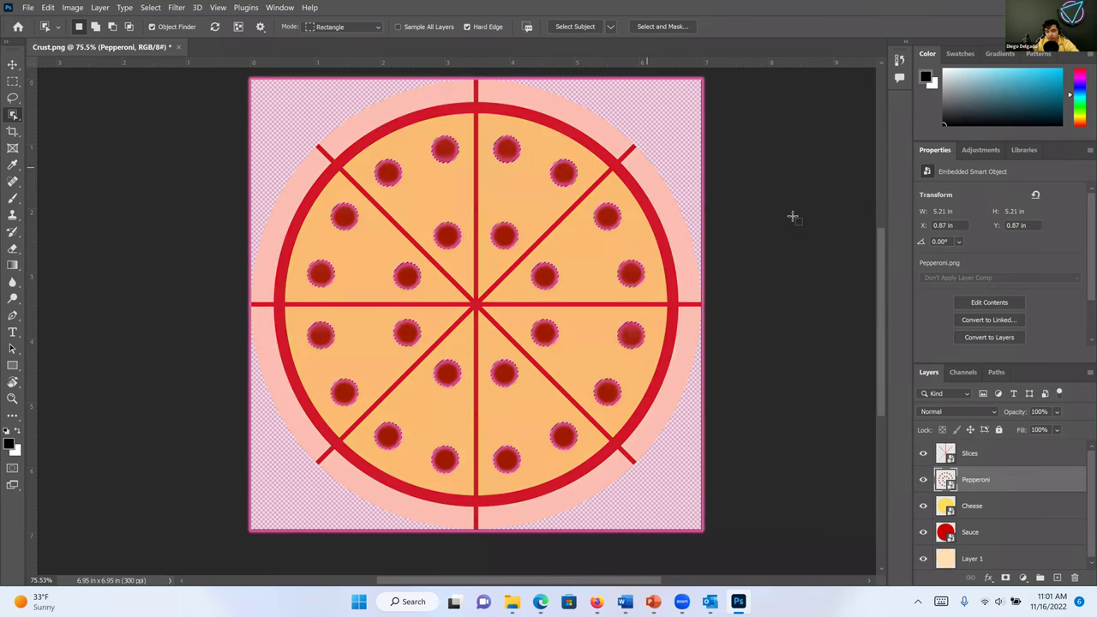
key(q)
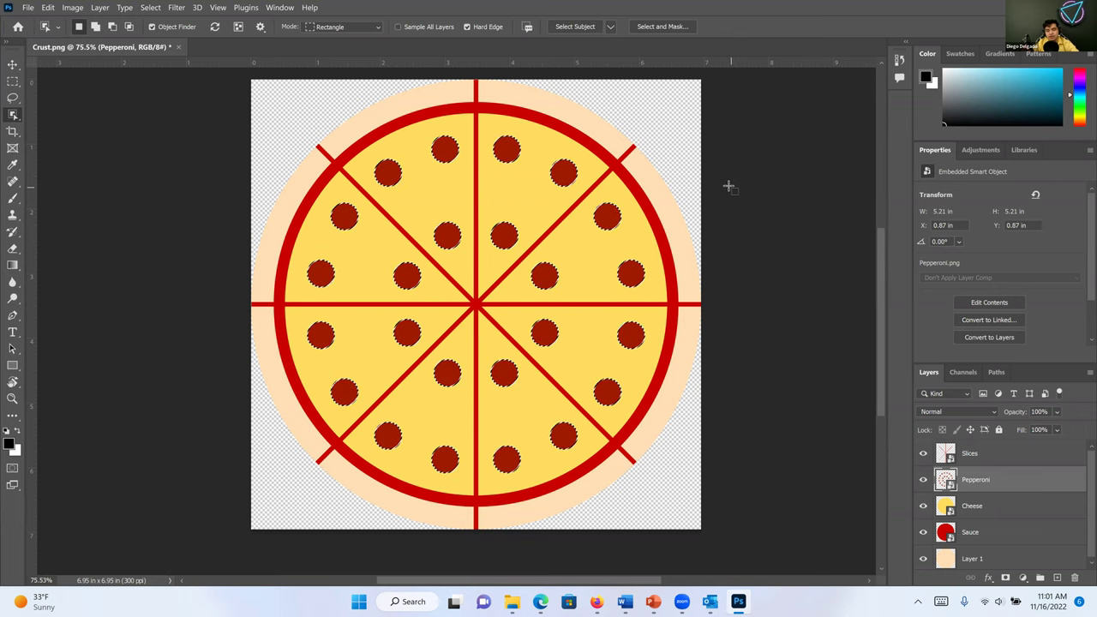
key(q)
key(q)
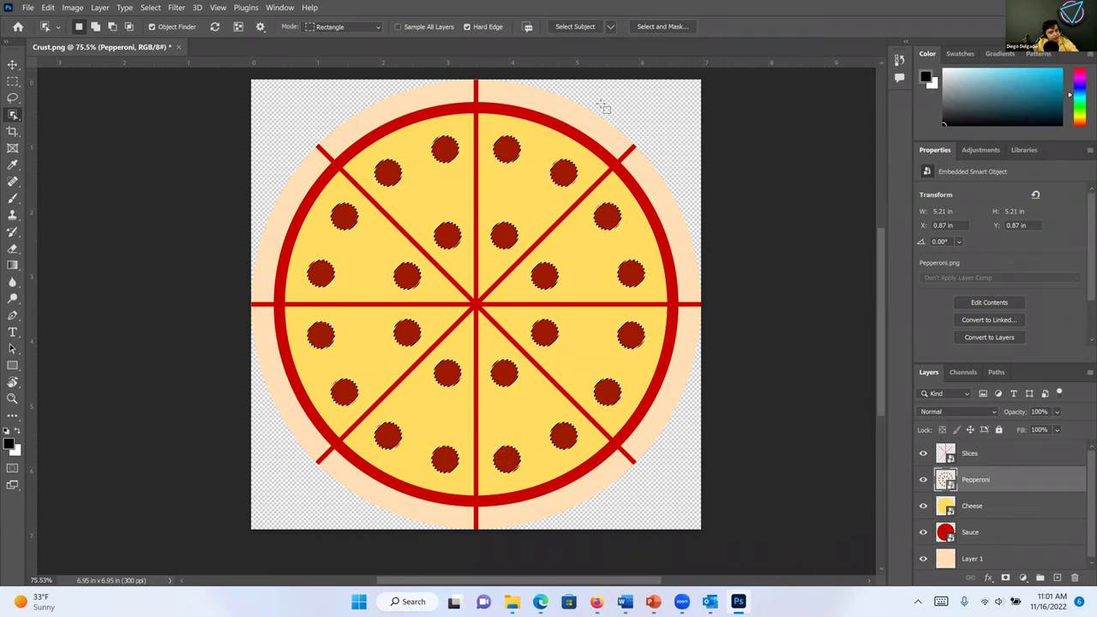